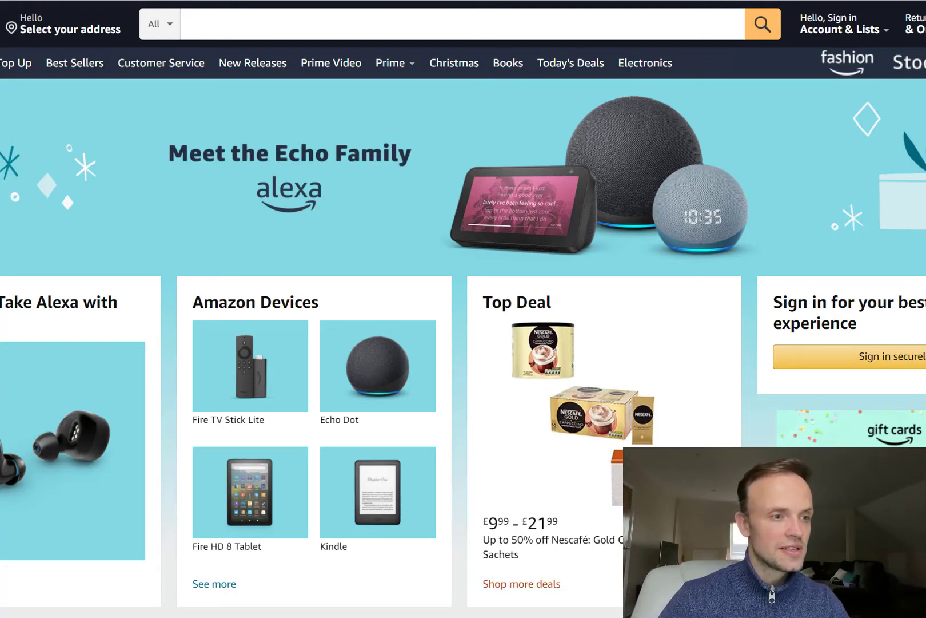
# Step: Search Amazon for "car seat cover for dogs" and open the OMORC Dog Car Seat Cover listing at £16.99
pyautogui.click(273, 18)
pyautogui.write('car seat cover for dogs')
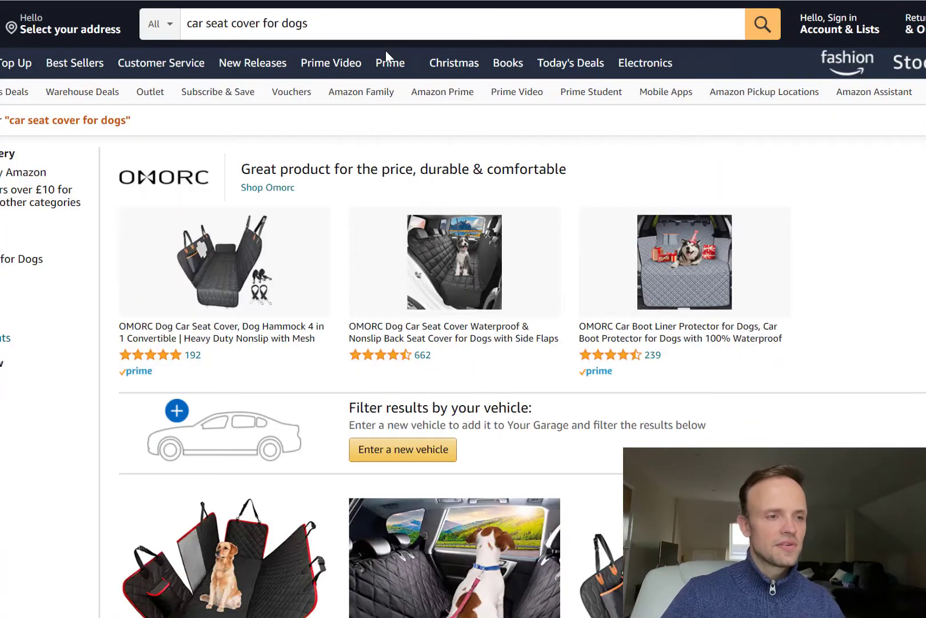
pyautogui.scroll(-9, 497, 194)
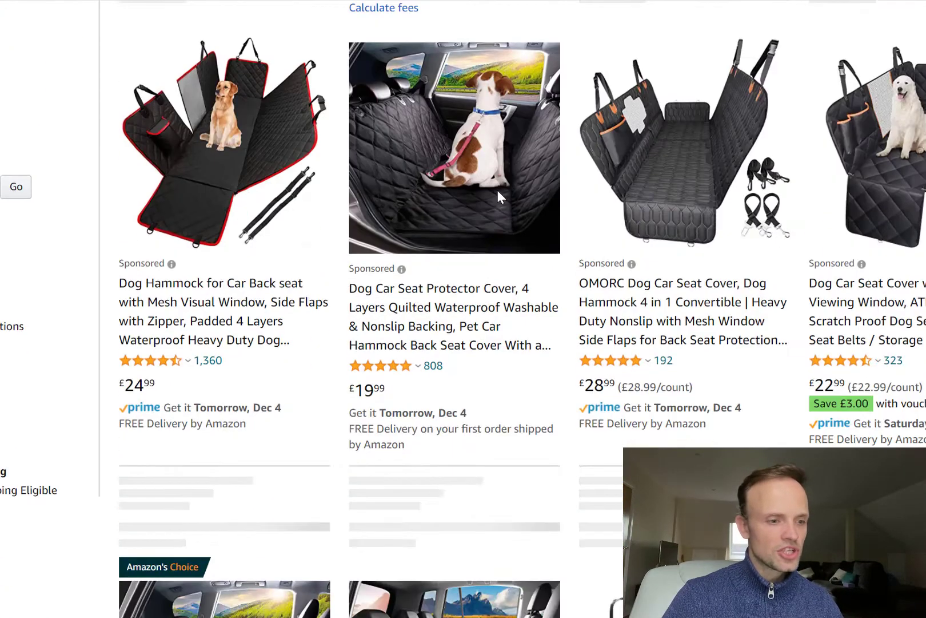
pyautogui.scroll(-6, 498, 197)
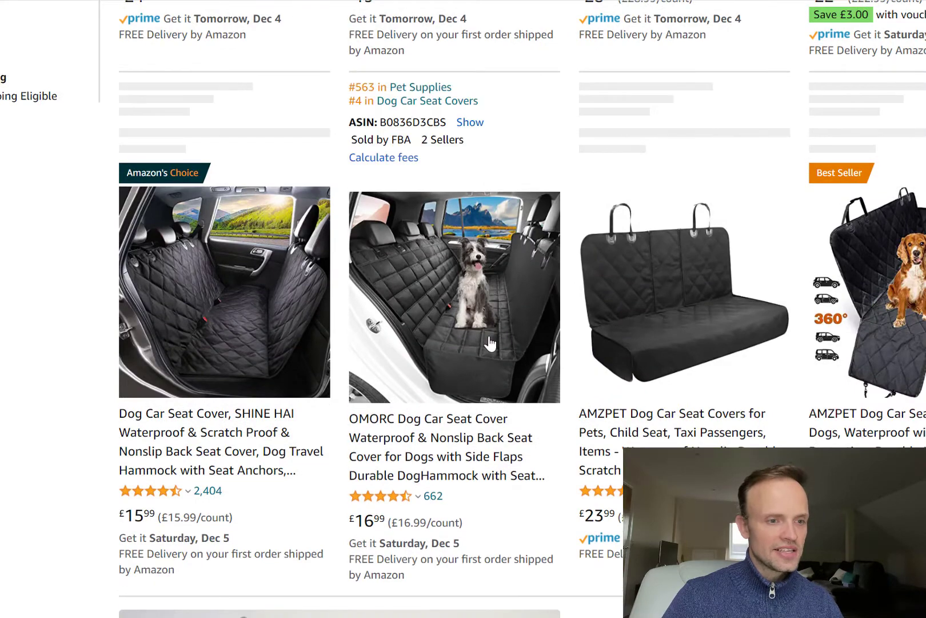
pyautogui.click(490, 343)
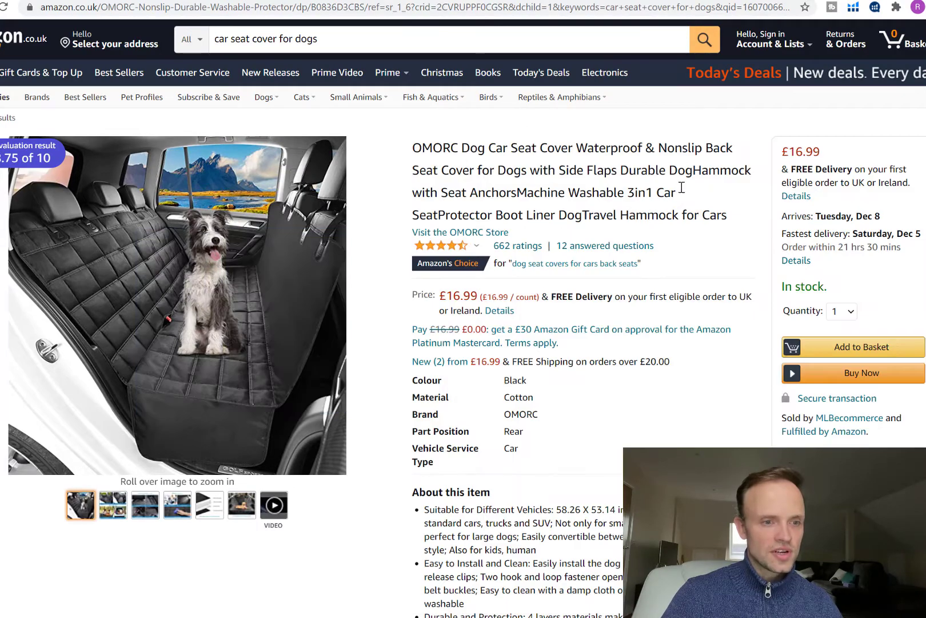
# Step: Examine the OMORC listing's title, bullet points, product details, manufacturer content and seat cover category rank
pyautogui.scroll(-6, 593, 321)
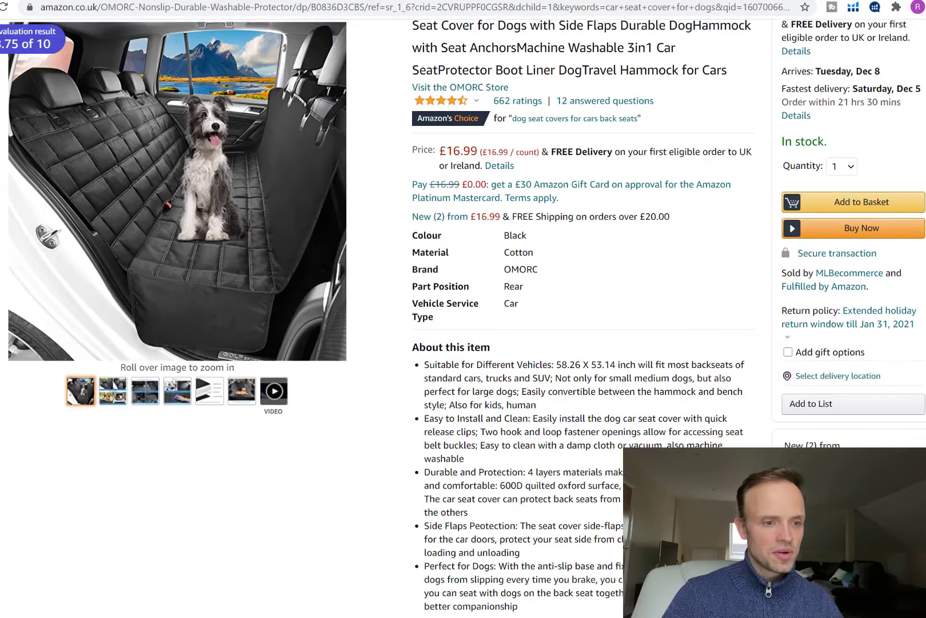
pyautogui.scroll(-20, 641, 429)
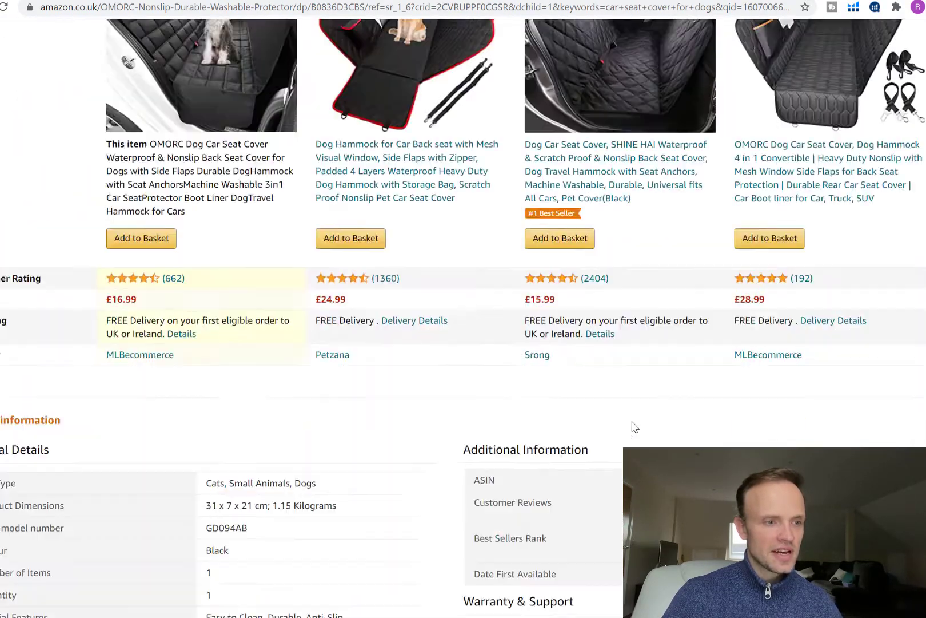
pyautogui.scroll(8, 496, 420)
pyautogui.scroll(-19, 426, 419)
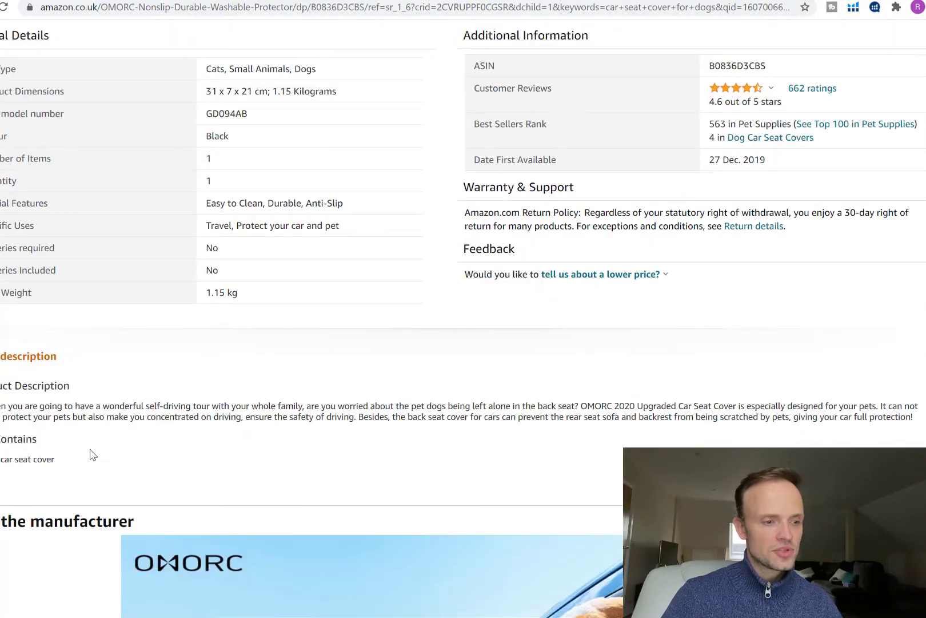
pyautogui.scroll(-12, 400, 494)
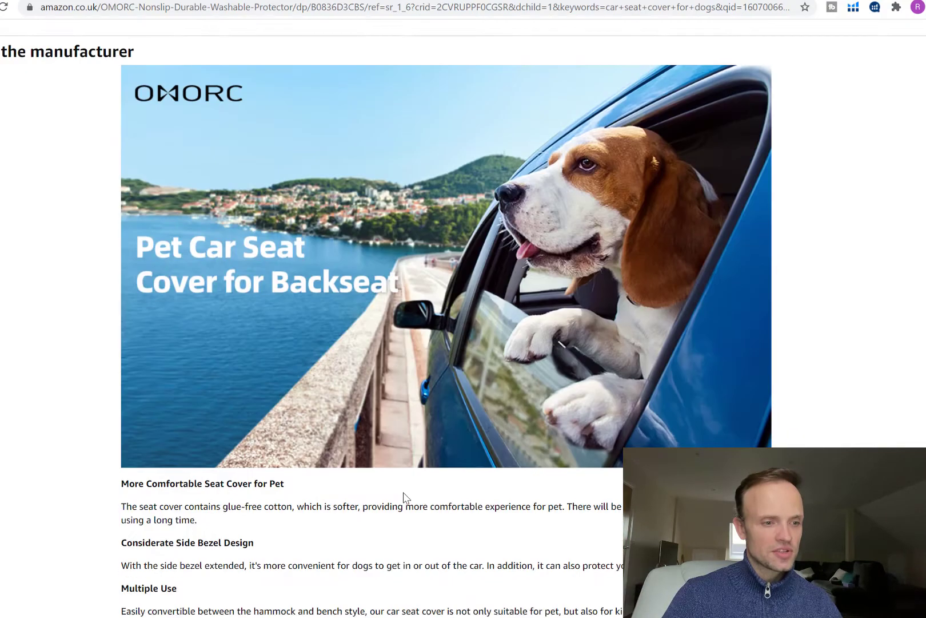
pyautogui.scroll(-15, 404, 490)
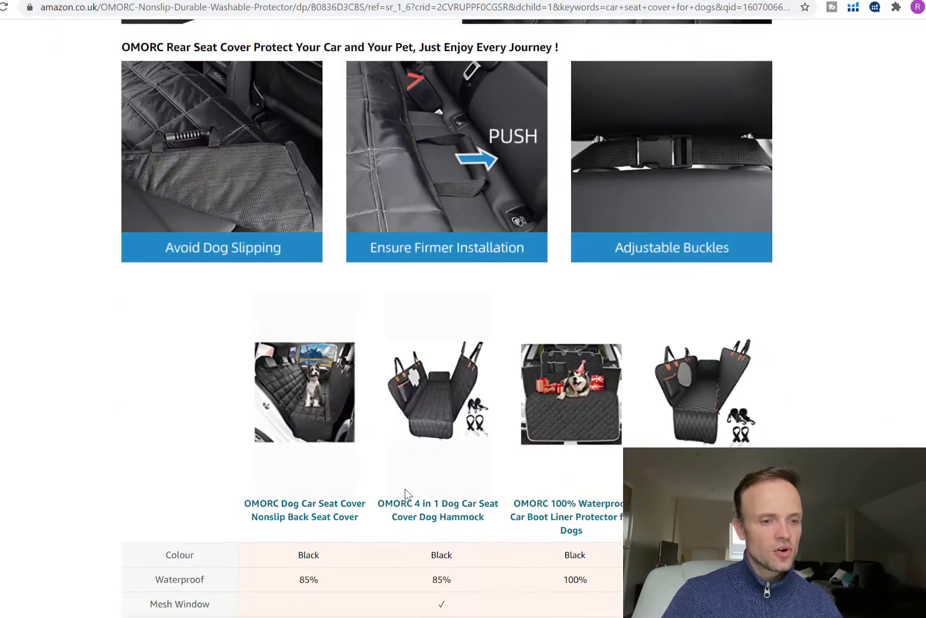
pyautogui.scroll(20, 405, 491)
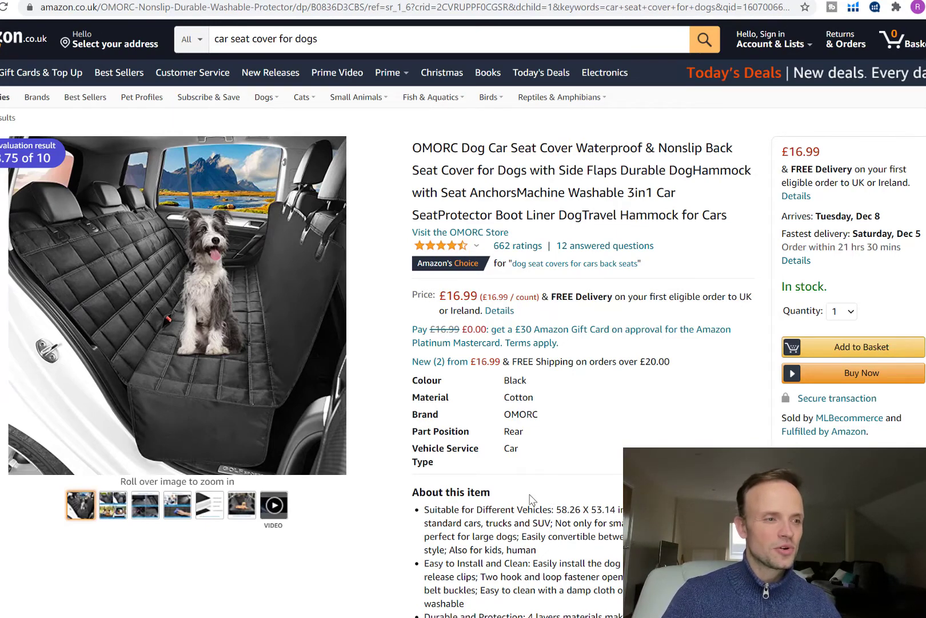
pyautogui.scroll(-15, 613, 278)
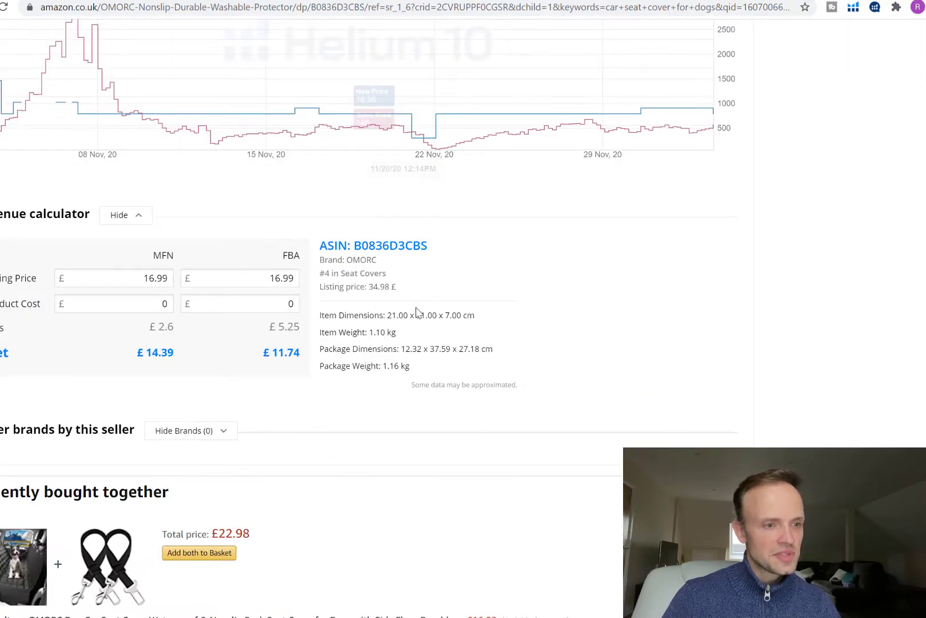
pyautogui.moveTo(320, 273); pyautogui.dragTo(391, 283)
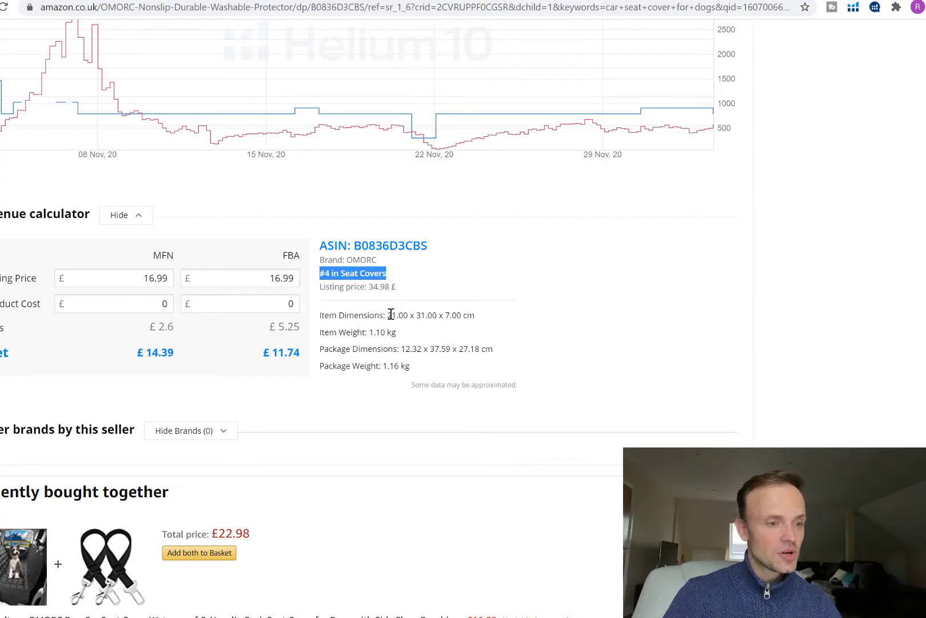
pyautogui.scroll(15, 424, 337)
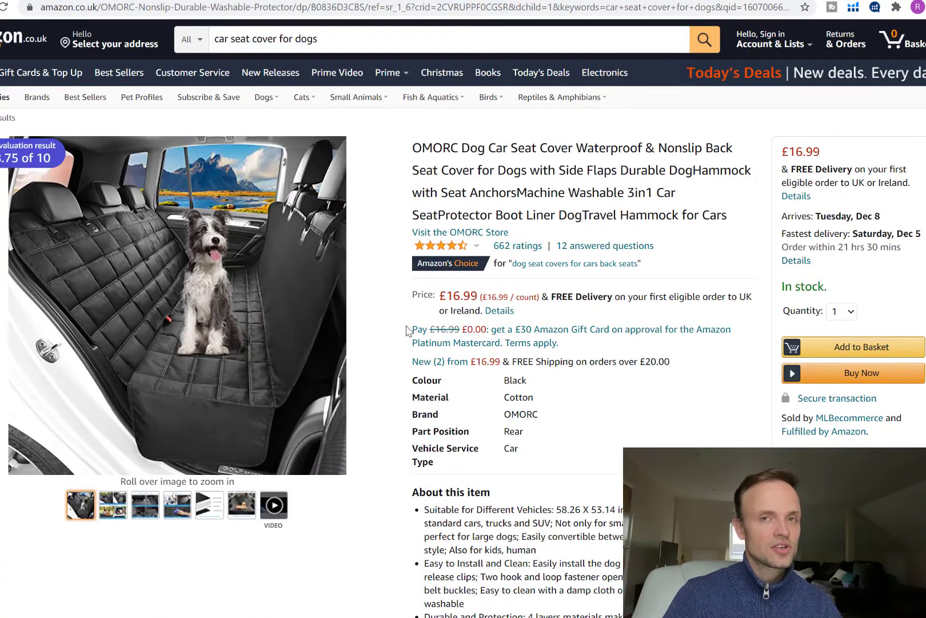
pyautogui.moveTo(393, 326)
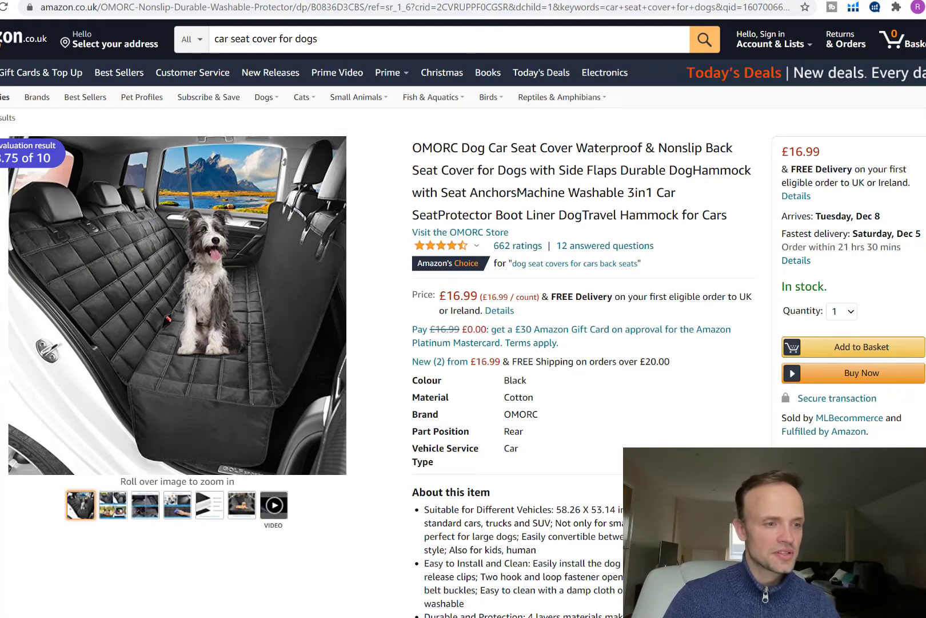
# Step: Run Helium 10 Xray on the "car seat cover for dogs" search results and sort the products by highest revenue
pyautogui.hotkey('alt', 'Left')
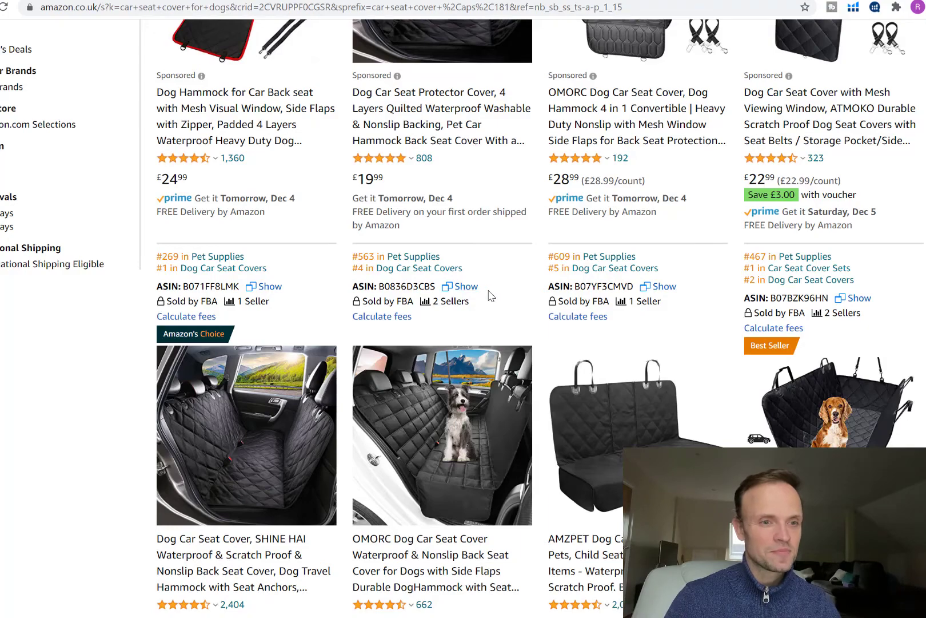
pyautogui.scroll(10, 489, 295)
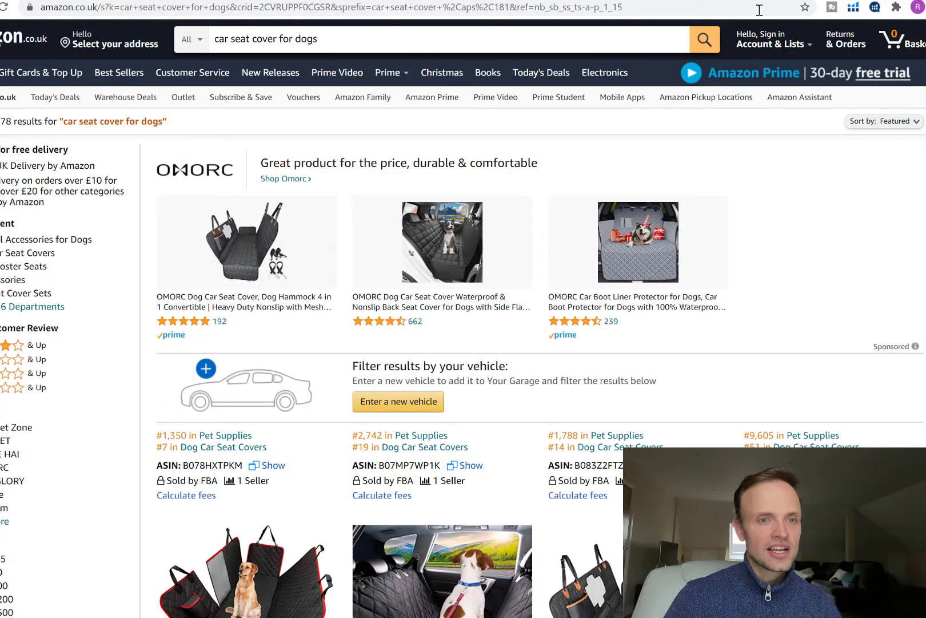
pyautogui.click(853, 8)
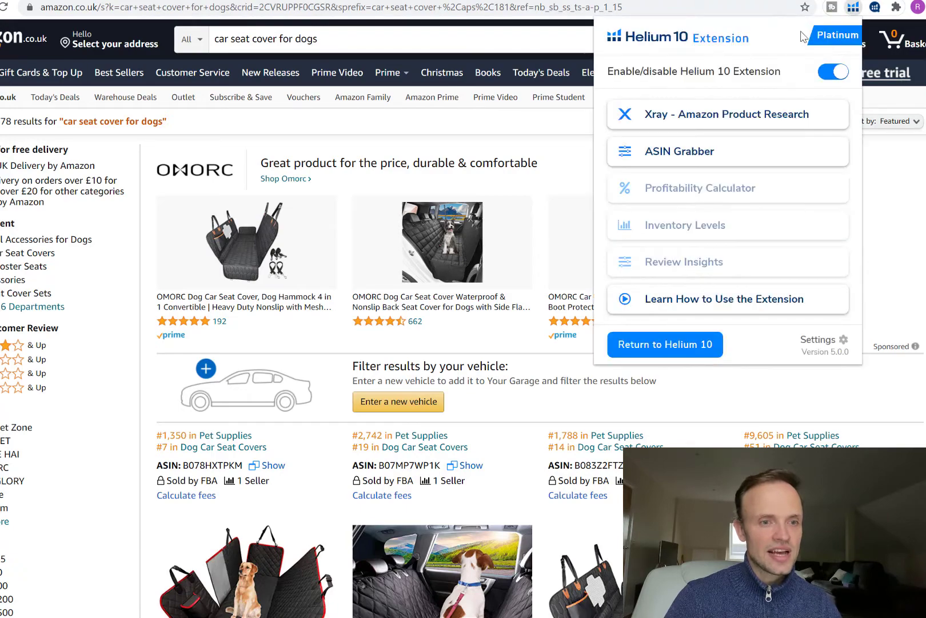
pyautogui.click(663, 115)
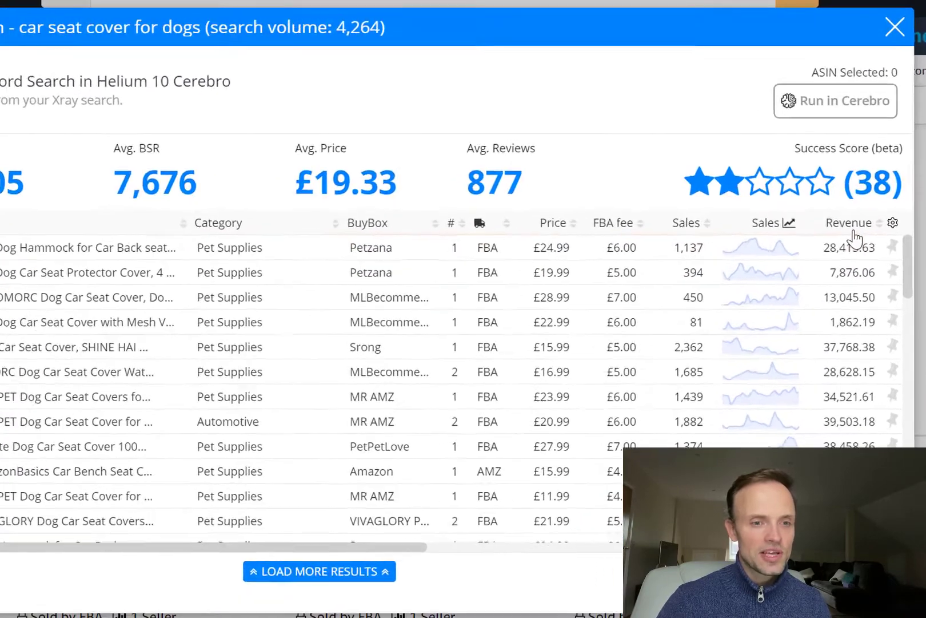
pyautogui.click(858, 247)
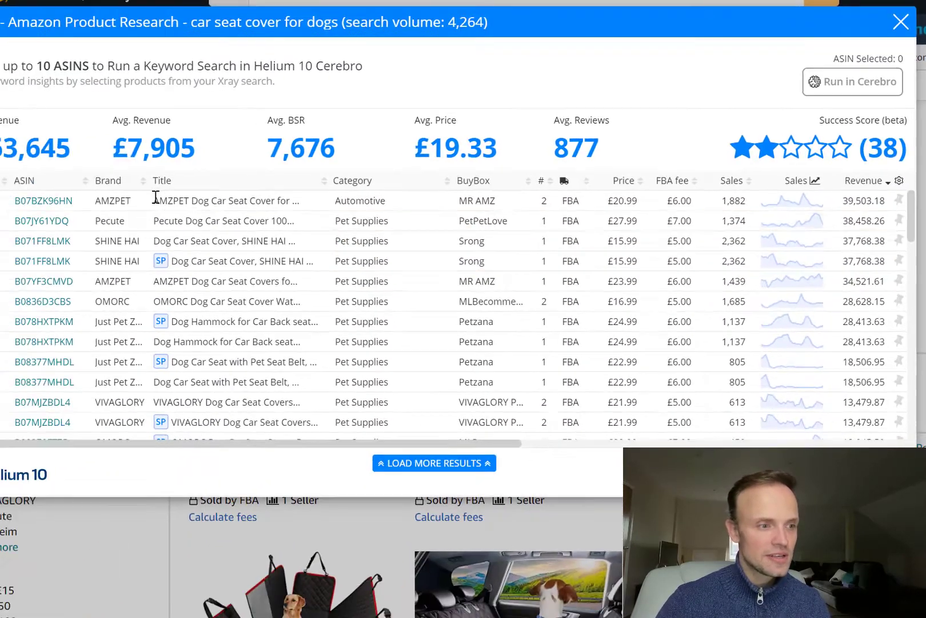
# Step: Select ten different top-revenue dog seat cover ASINs, starting with B07BZK96HN, B07JY61YDQ and B071FF8LMK, and run them in Cerebro
pyautogui.moveTo(112, 221)
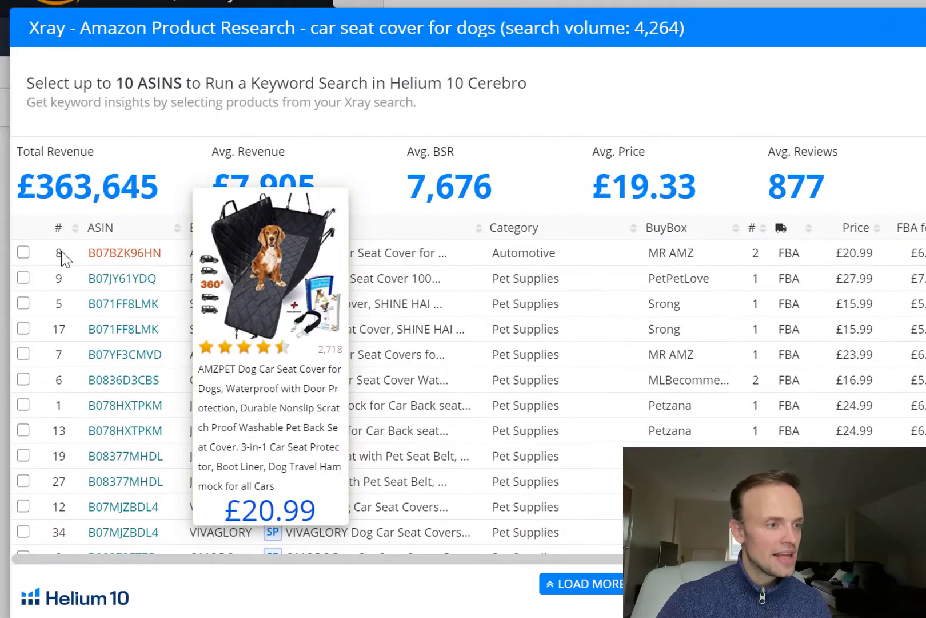
pyautogui.click(20, 221)
pyautogui.moveTo(97, 245)
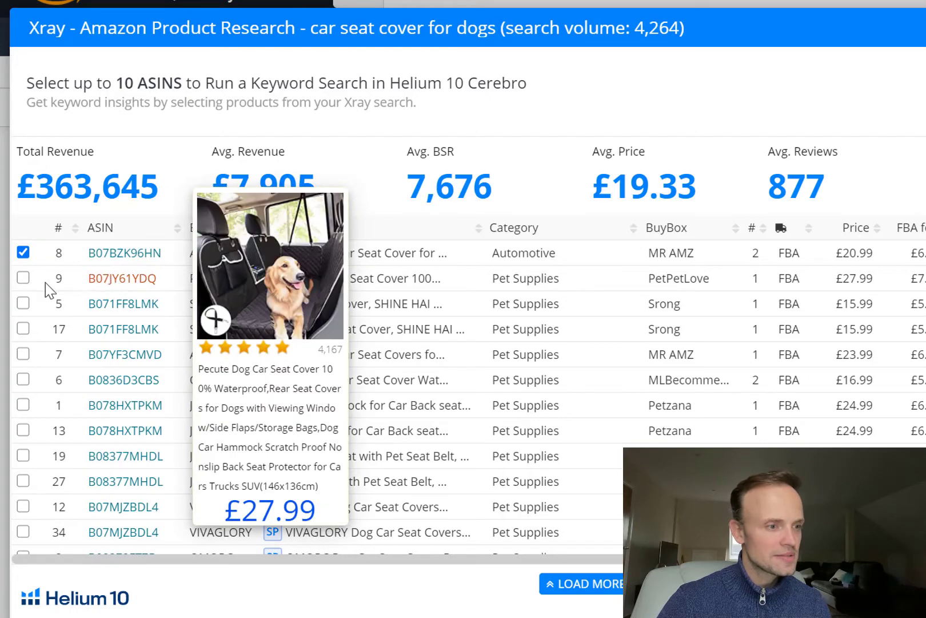
pyautogui.click(23, 279)
pyautogui.moveTo(113, 308)
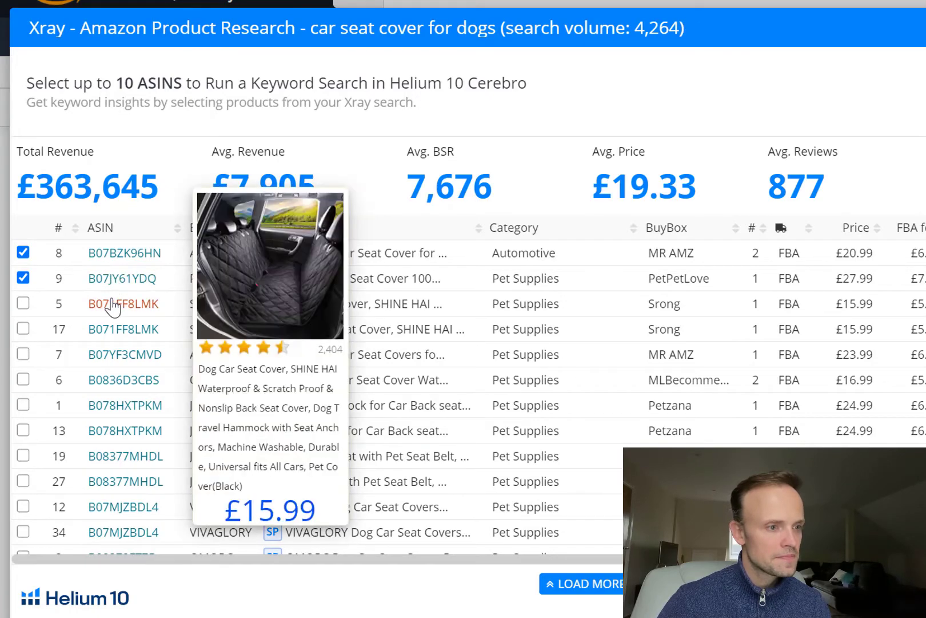
pyautogui.click(24, 303)
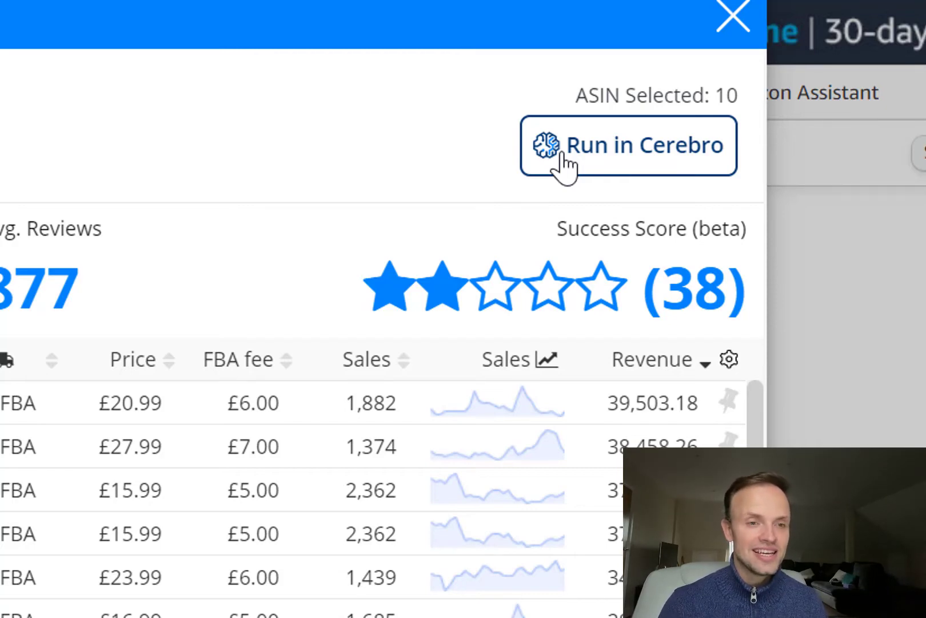
pyautogui.click(564, 154)
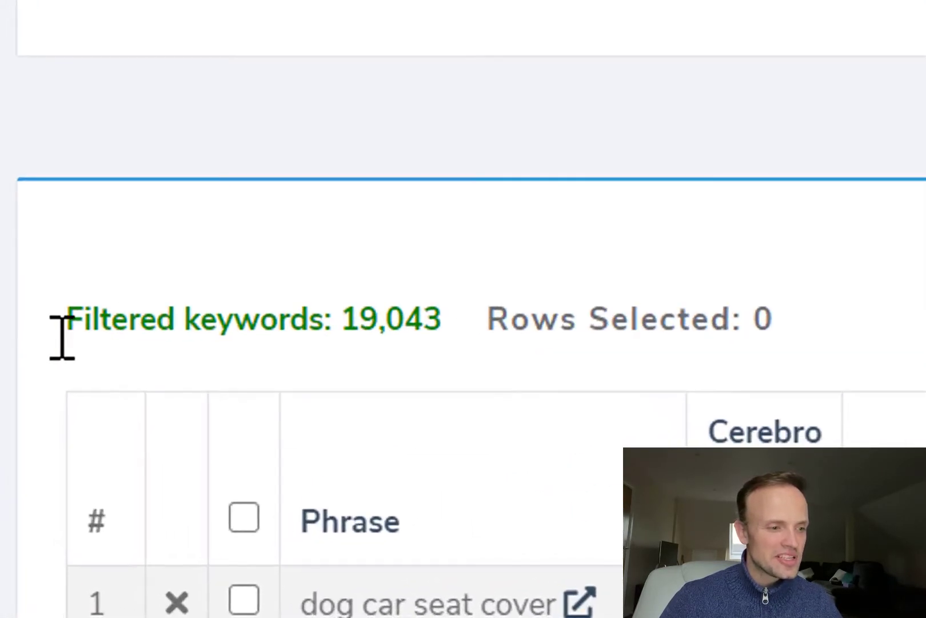
# Step: Set the minimum Search Volume filter for the Cerebro keywords to 500
pyautogui.moveTo(74, 314); pyautogui.dragTo(437, 314)
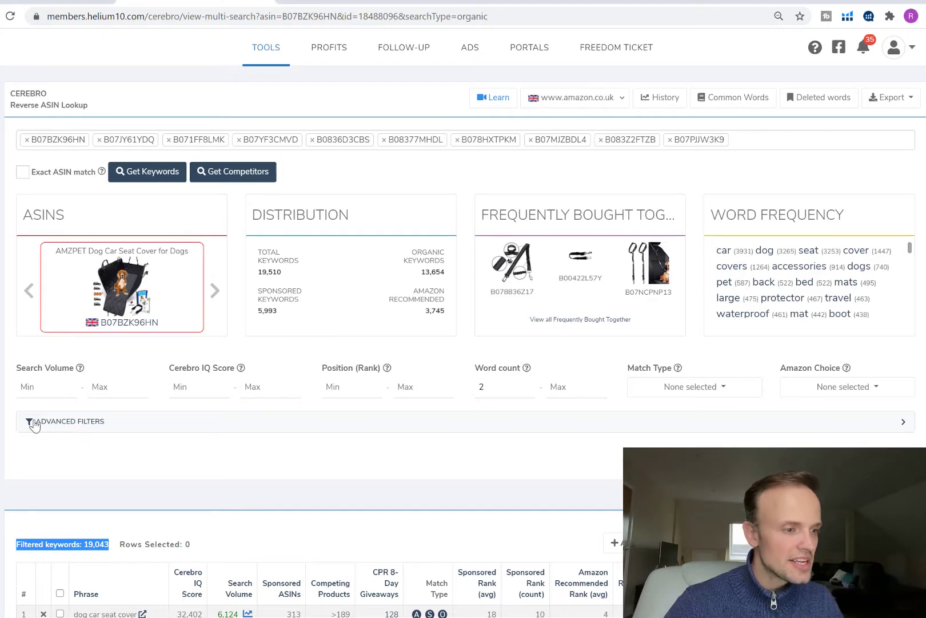
pyautogui.click(40, 389)
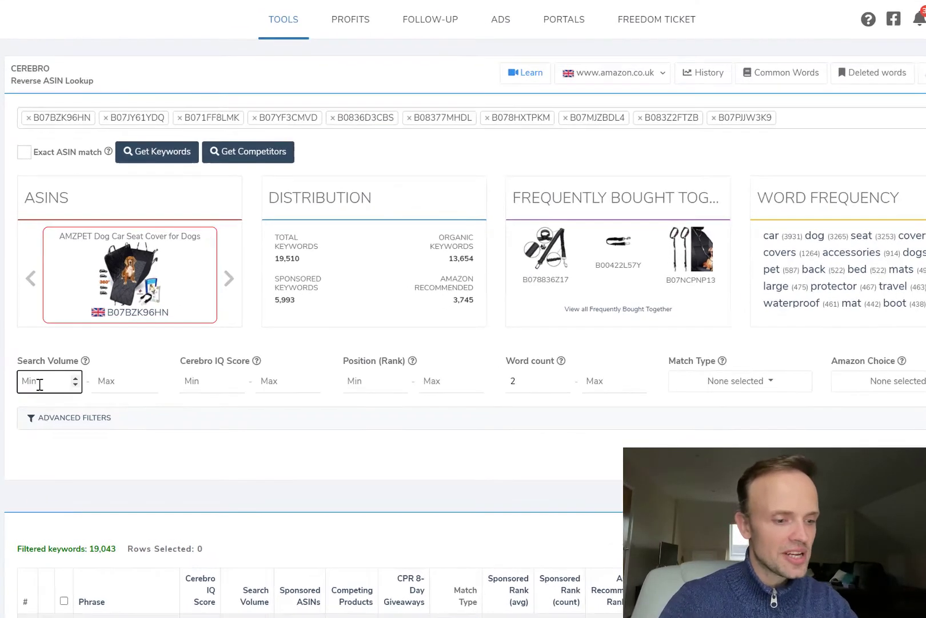
pyautogui.write('500')
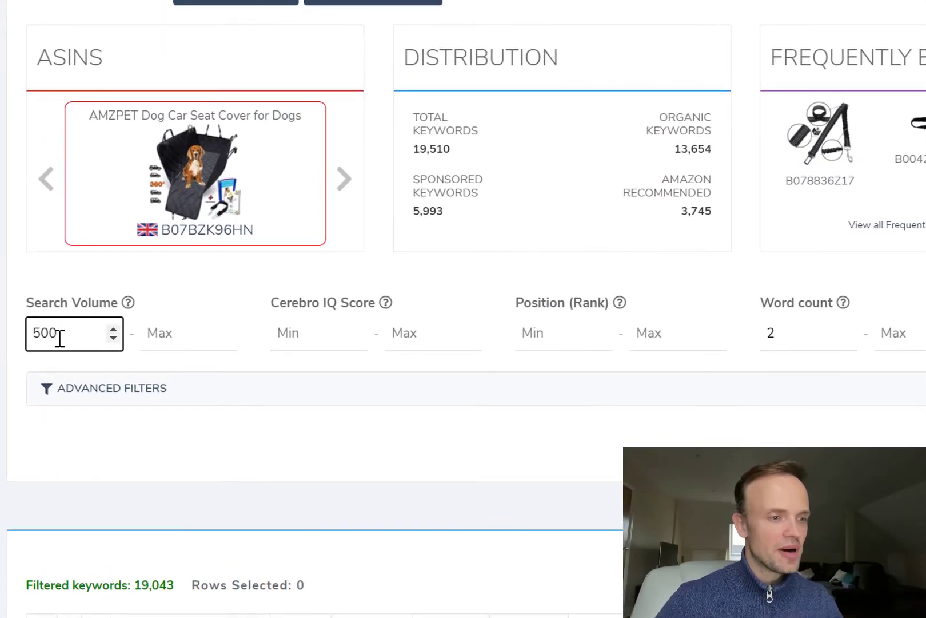
# Step: Set the Position (Rank) filter to a minimum of 1 and a maximum of 50, checking product placement in the Amazon results
pyautogui.click(568, 331)
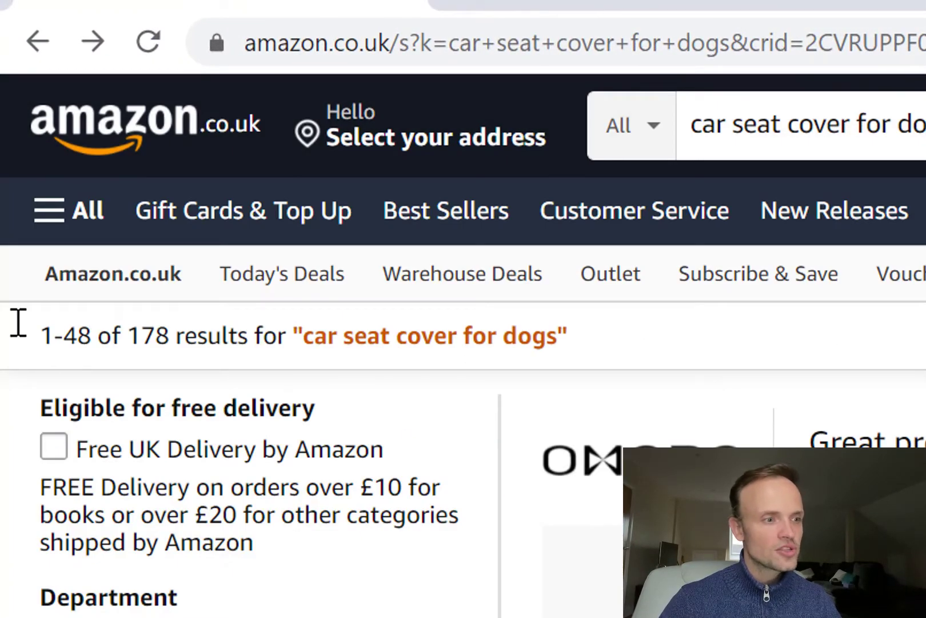
pyautogui.scroll(-3, 890, 427)
pyautogui.scroll(-20, 890, 428)
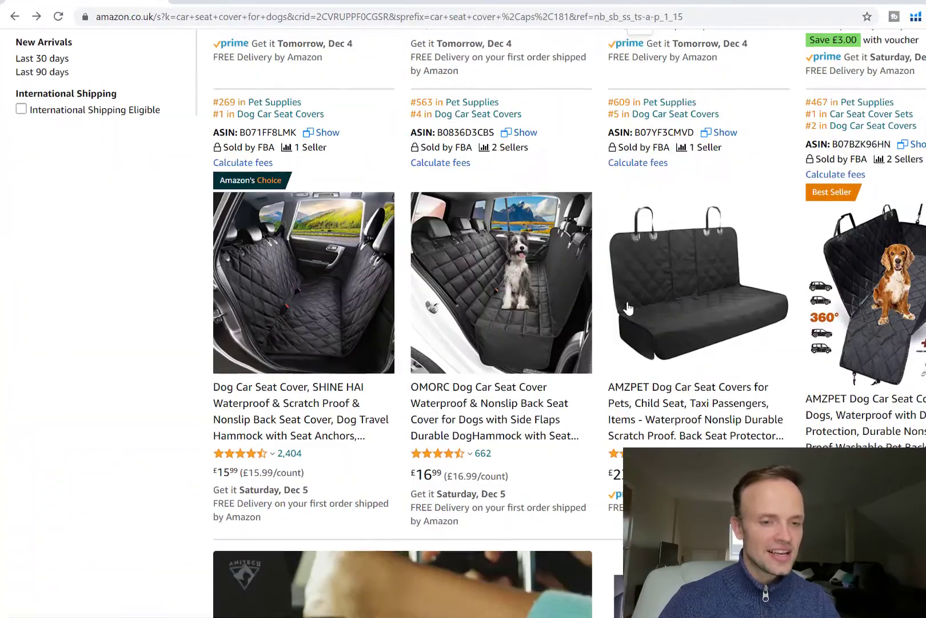
pyautogui.scroll(20, 871, 422)
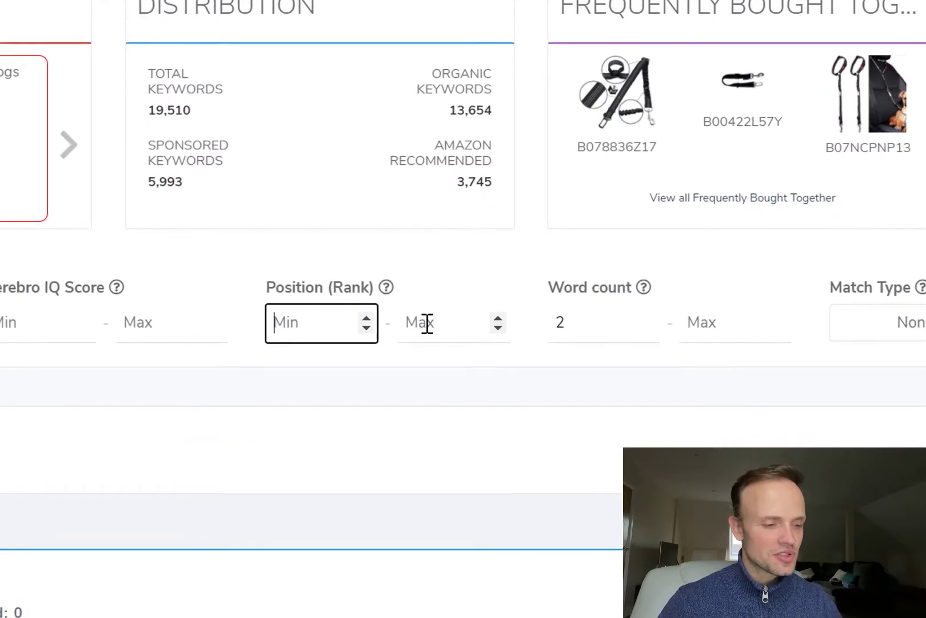
pyautogui.write('1')
pyautogui.click(420, 312)
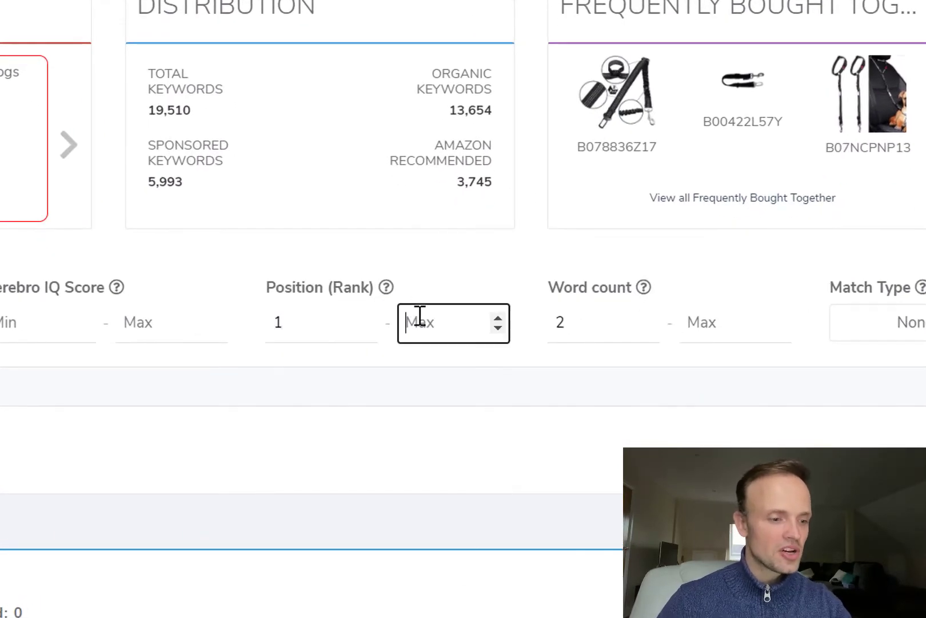
pyautogui.write('50')
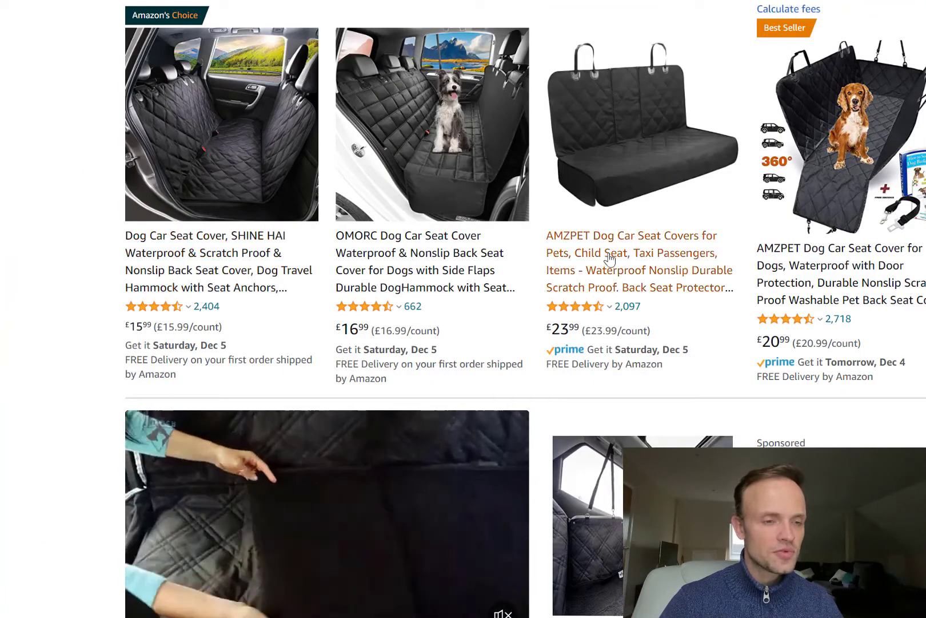
# Step: Restrict the Match Type filter to Organic keywords
pyautogui.scroll(4, 572, 274)
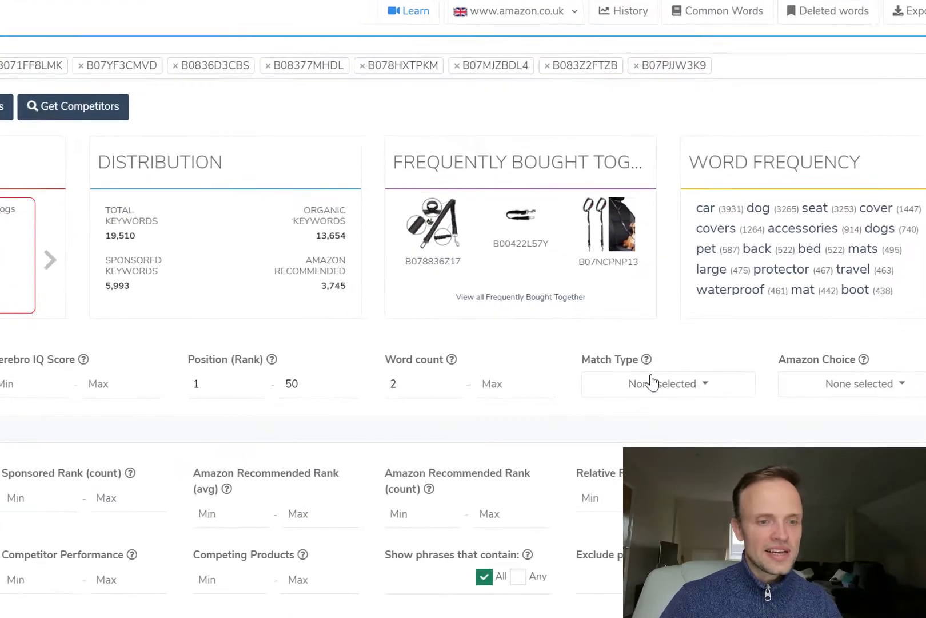
pyautogui.click(567, 376)
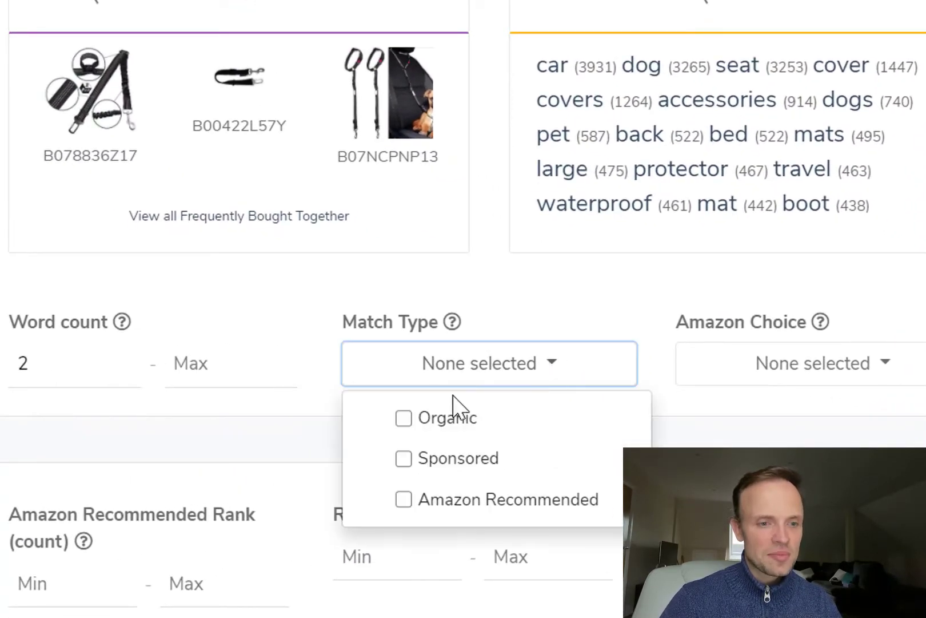
pyautogui.click(403, 423)
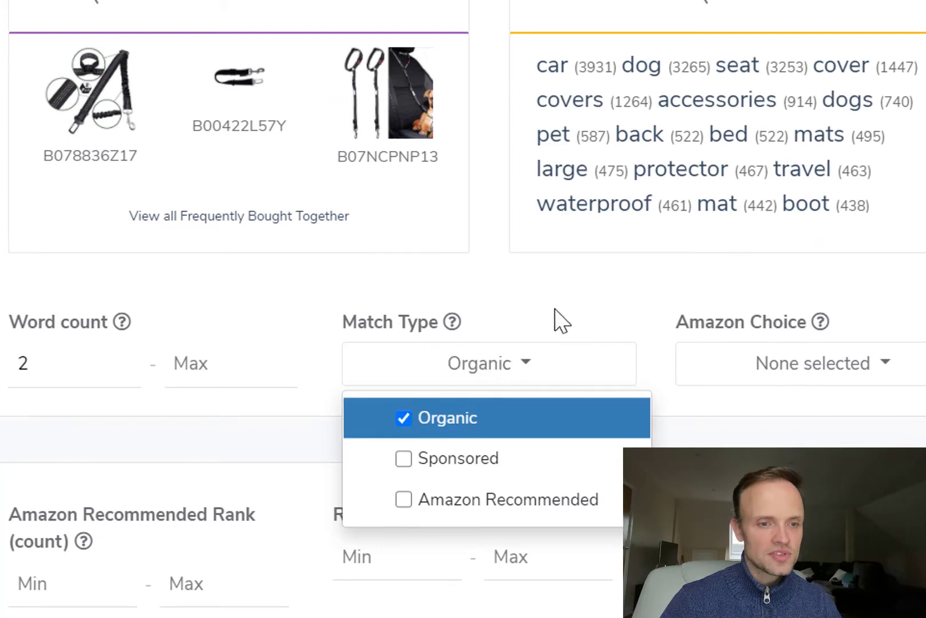
# Step: Apply the search volume, rank, word count and Organic match type filters and review the filtered keyword table
pyautogui.click(597, 311)
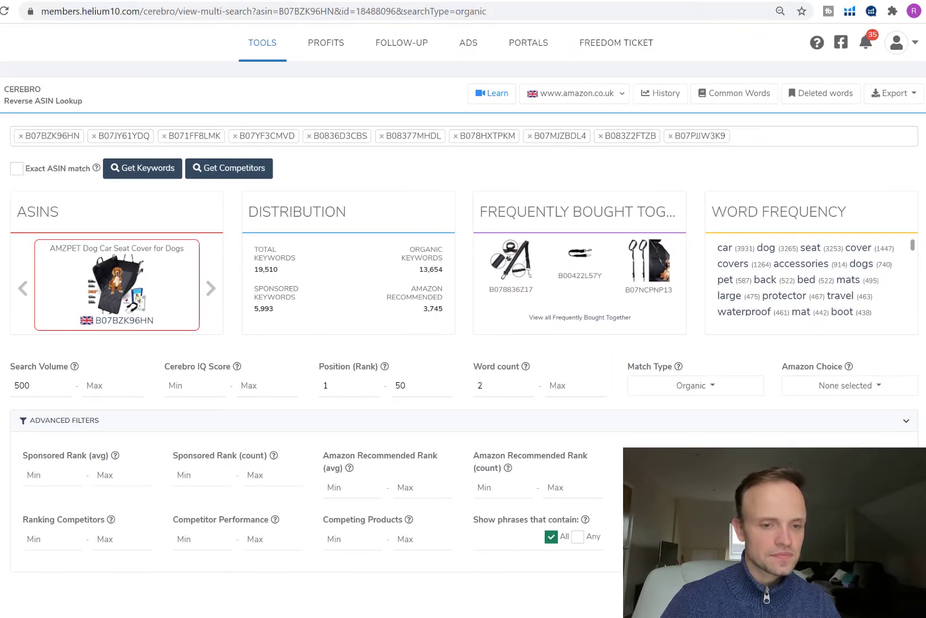
pyautogui.scroll(-1, 463, 343)
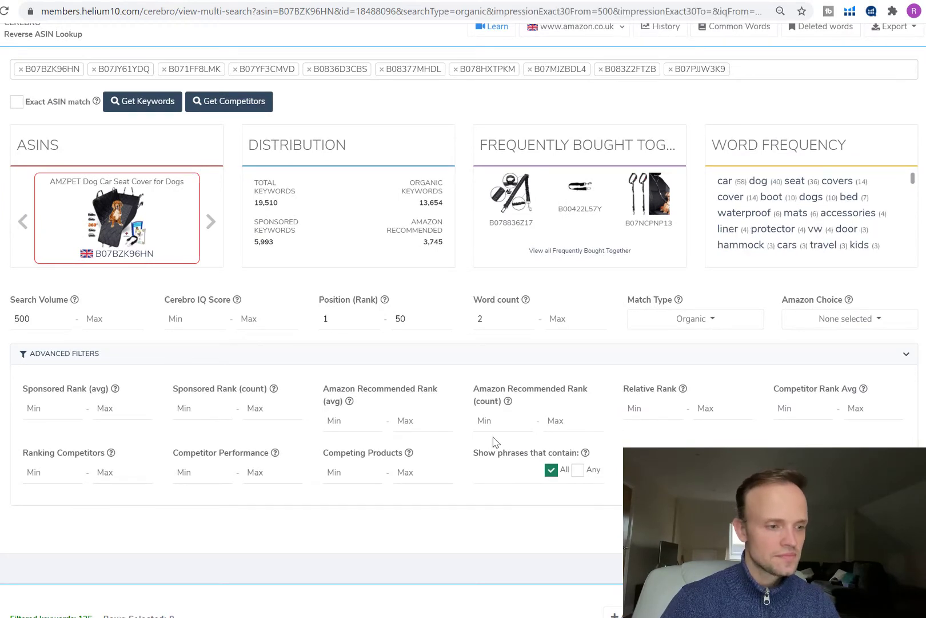
pyautogui.scroll(-2, 493, 444)
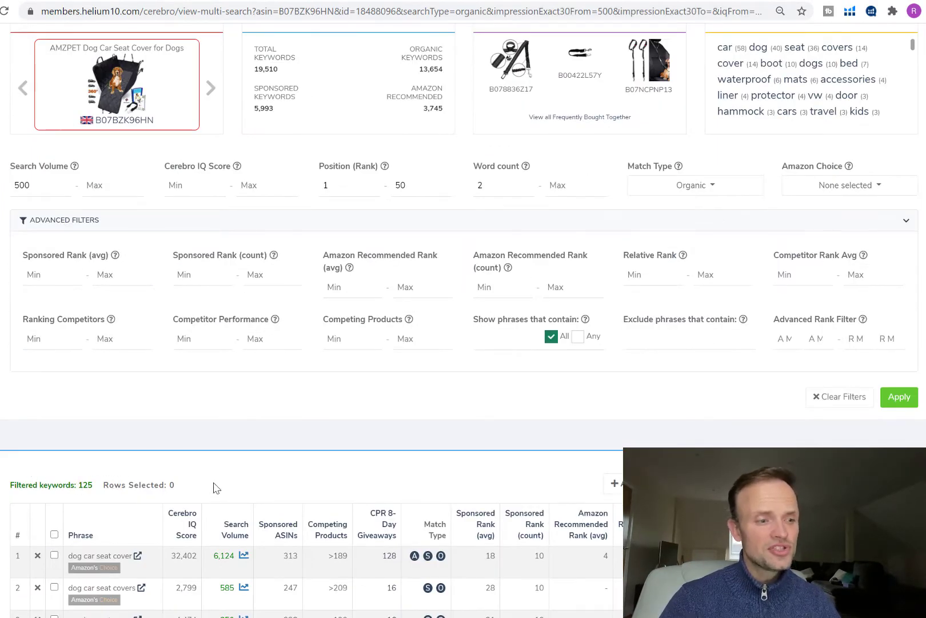
pyautogui.scroll(-1, 273, 486)
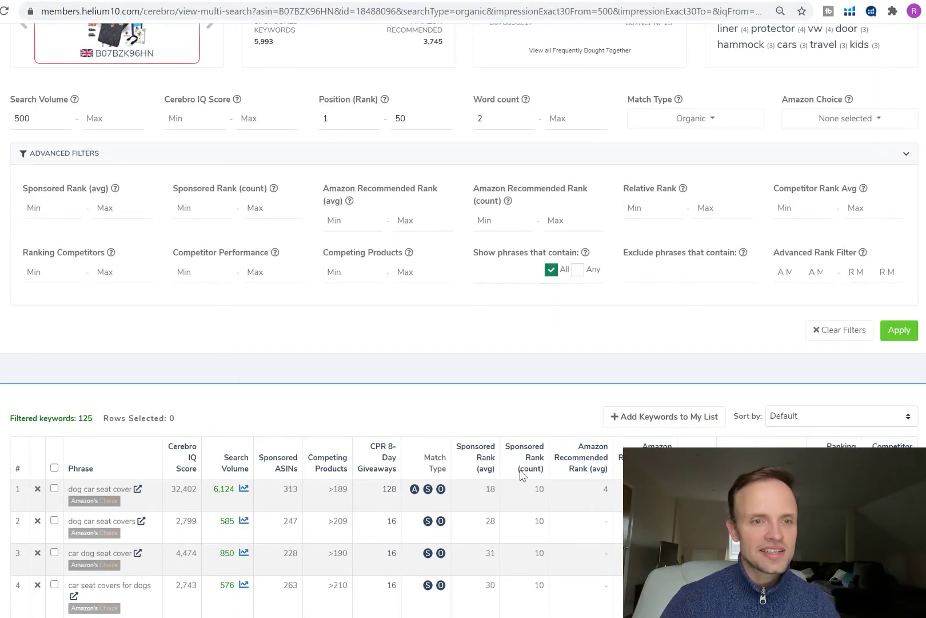
# Step: Examine the Word Frequency summary and compare its most used words with the filtered keyword phrases
pyautogui.scroll(3, 522, 474)
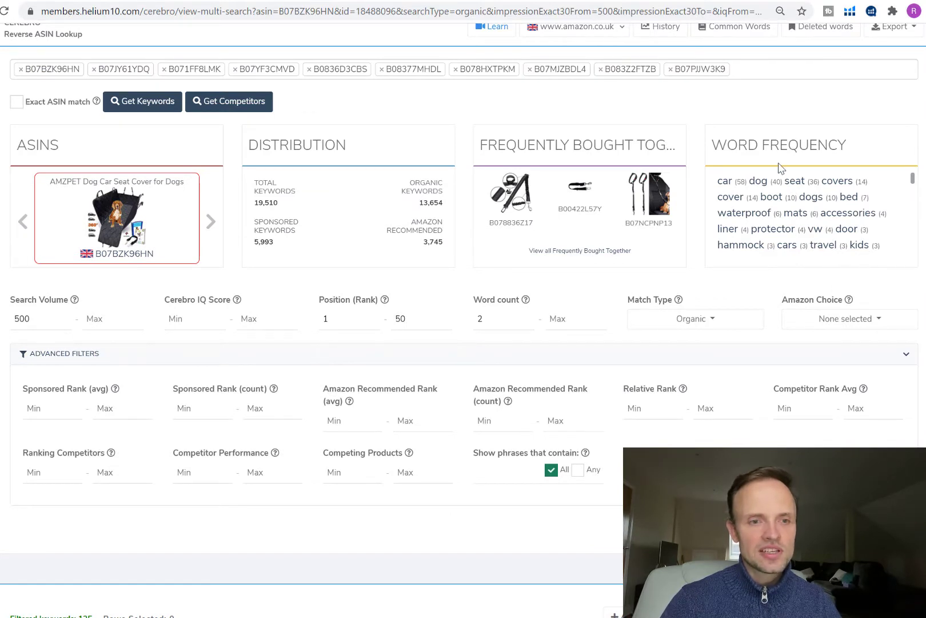
pyautogui.moveTo(752, 152)
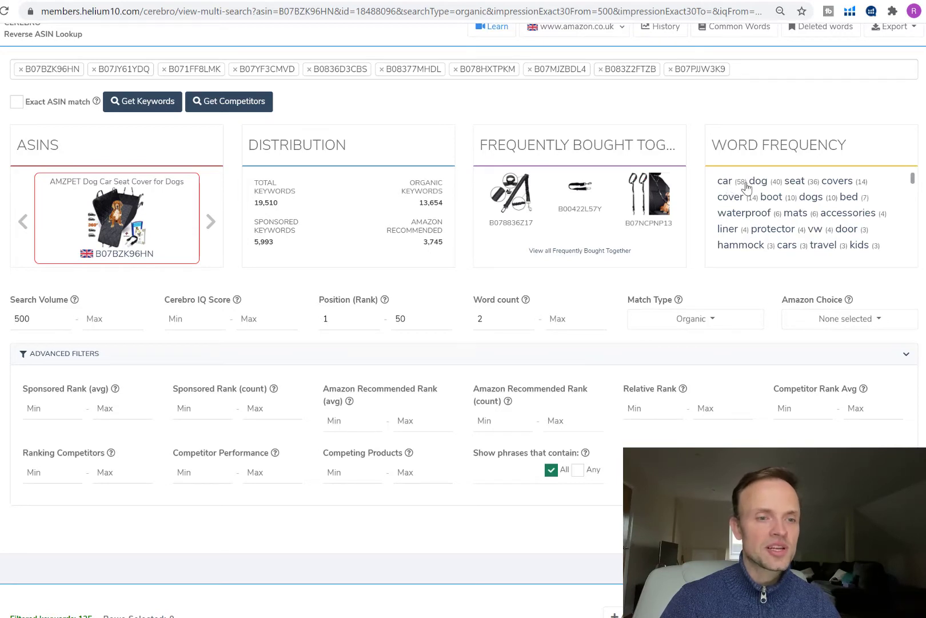
pyautogui.scroll(-2, 513, 315)
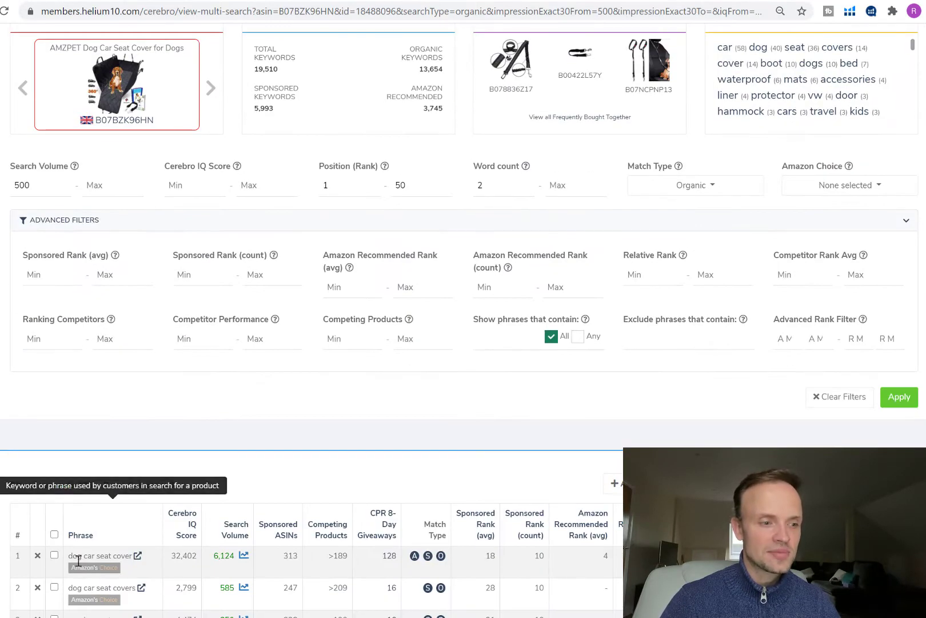
pyautogui.scroll(1, 583, 292)
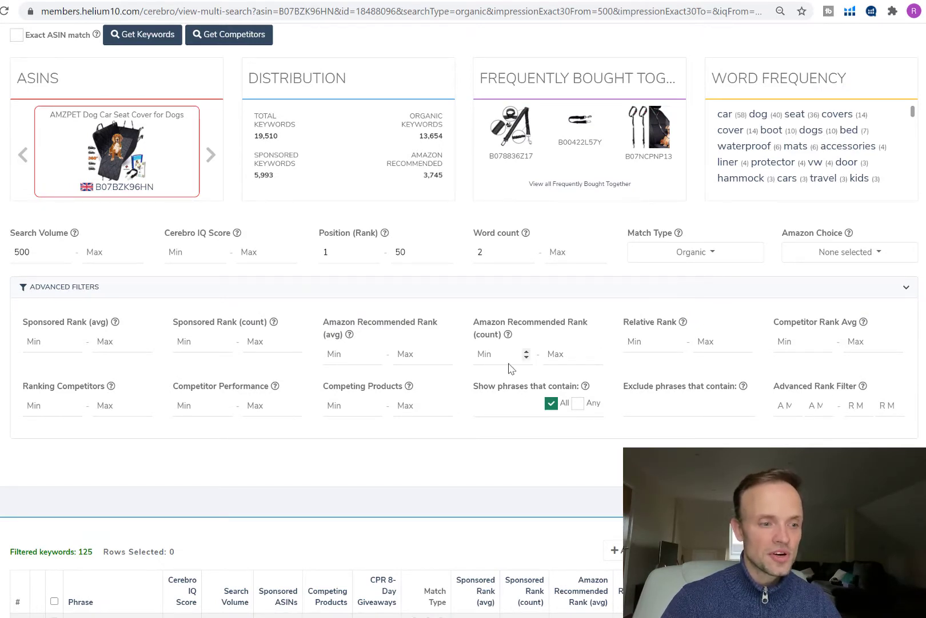
pyautogui.scroll(-3, 515, 355)
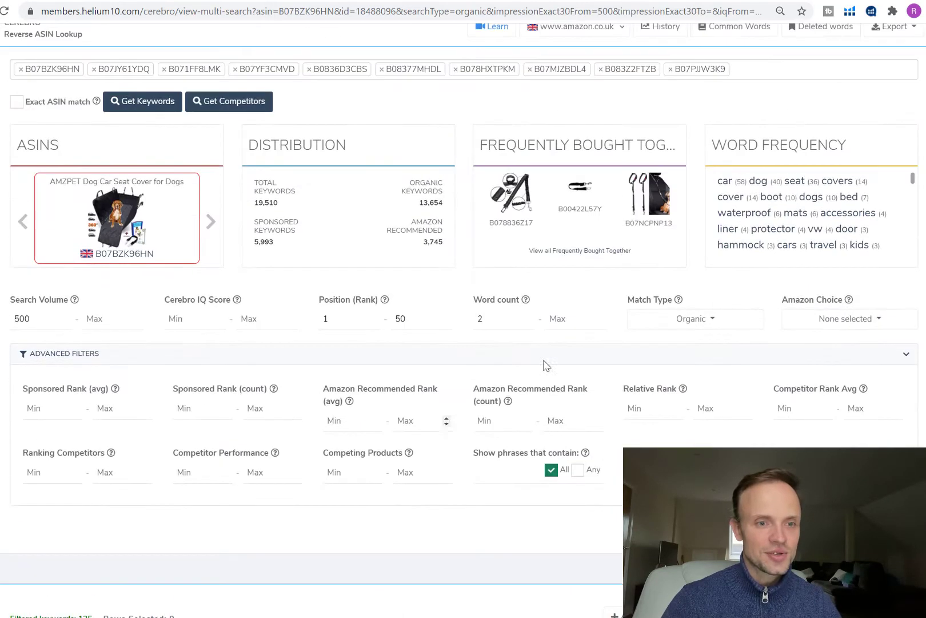
pyautogui.scroll(4, 368, 453)
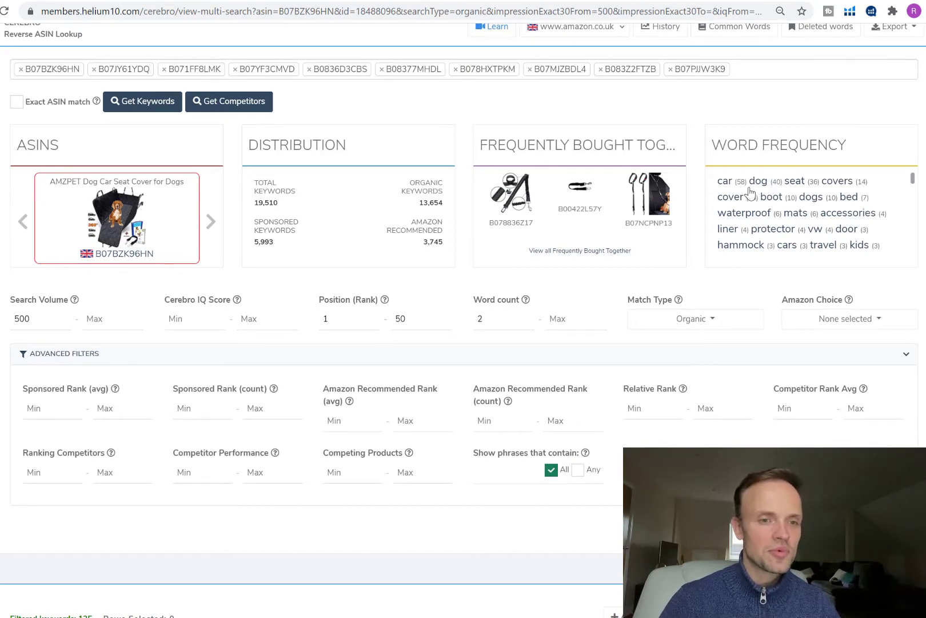
pyautogui.scroll(-1, 103, 551)
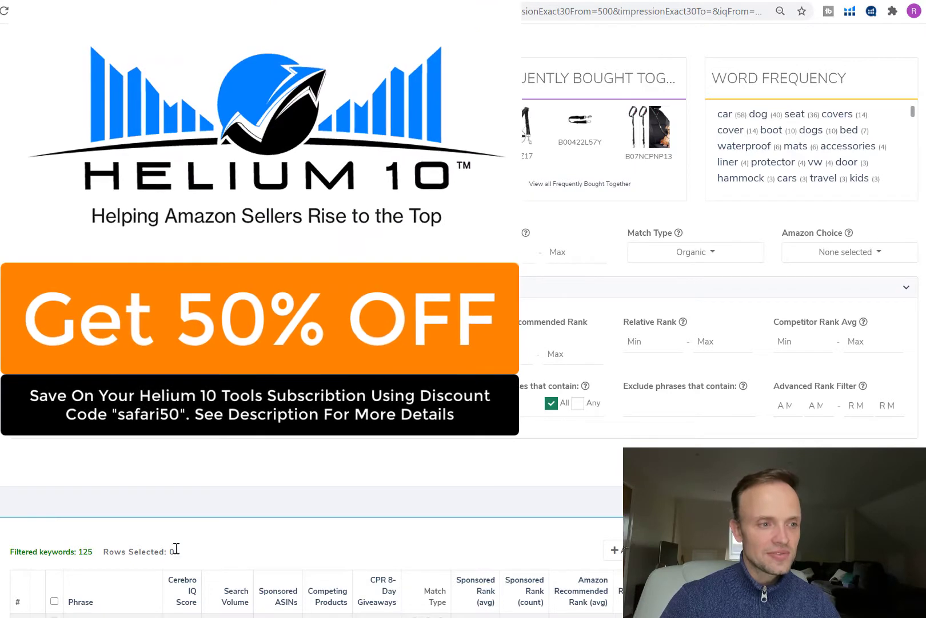
pyautogui.scroll(1, 239, 518)
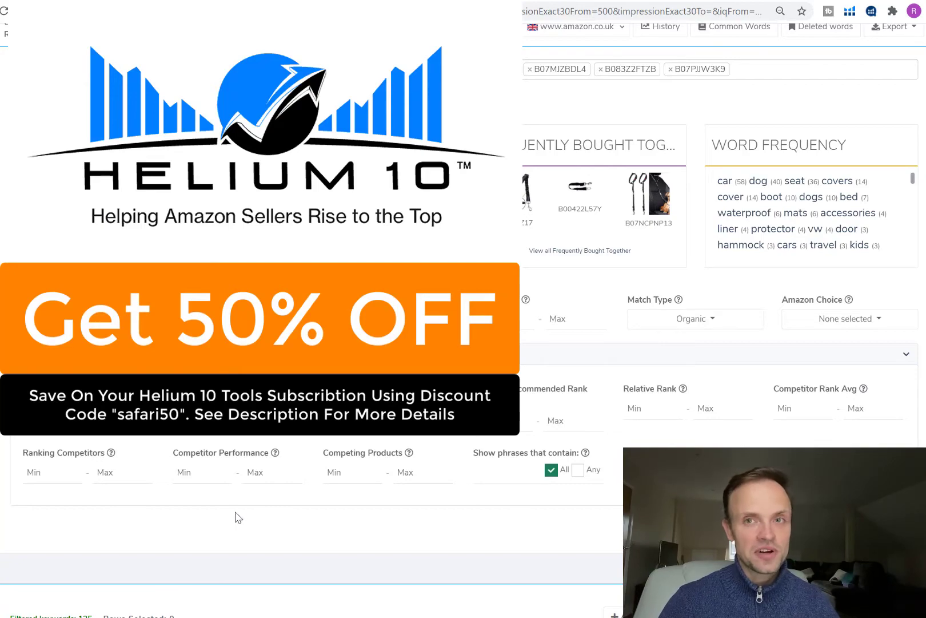
# Step: Export the filtered Cerebro keywords to the Frankenstein keyword processor
pyautogui.scroll(1, 456, 370)
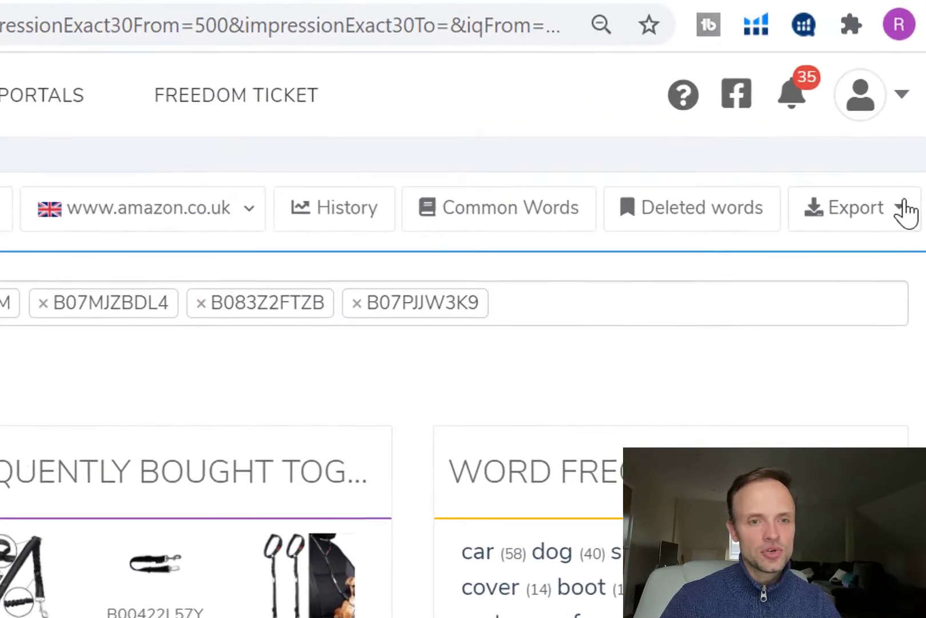
pyautogui.click(902, 132)
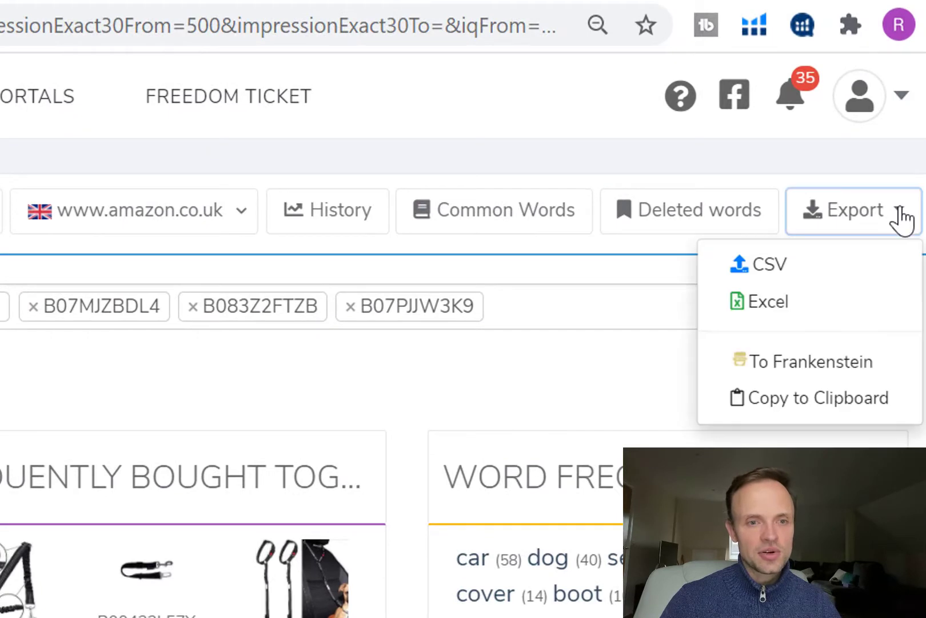
pyautogui.click(814, 402)
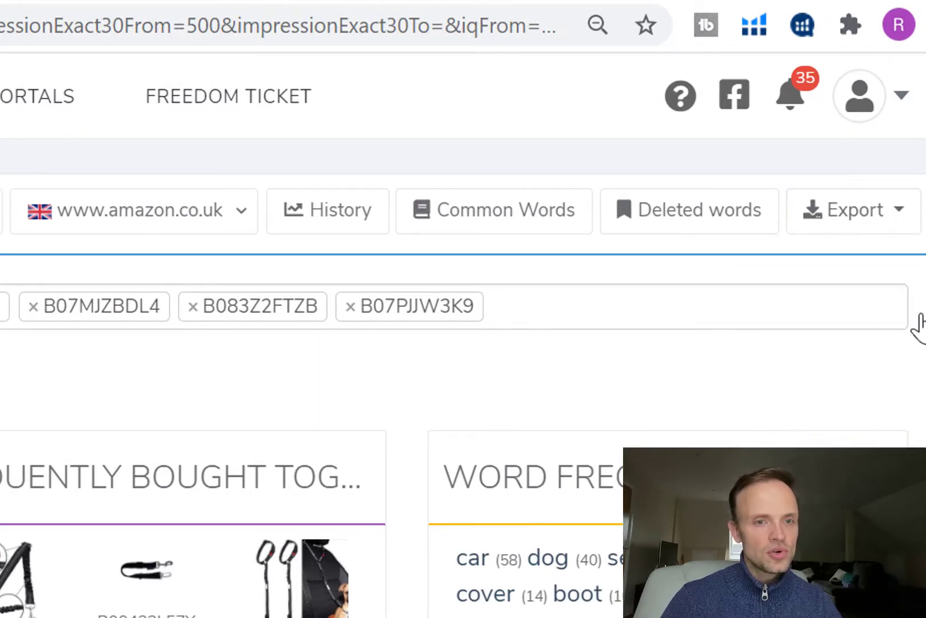
pyautogui.click(898, 234)
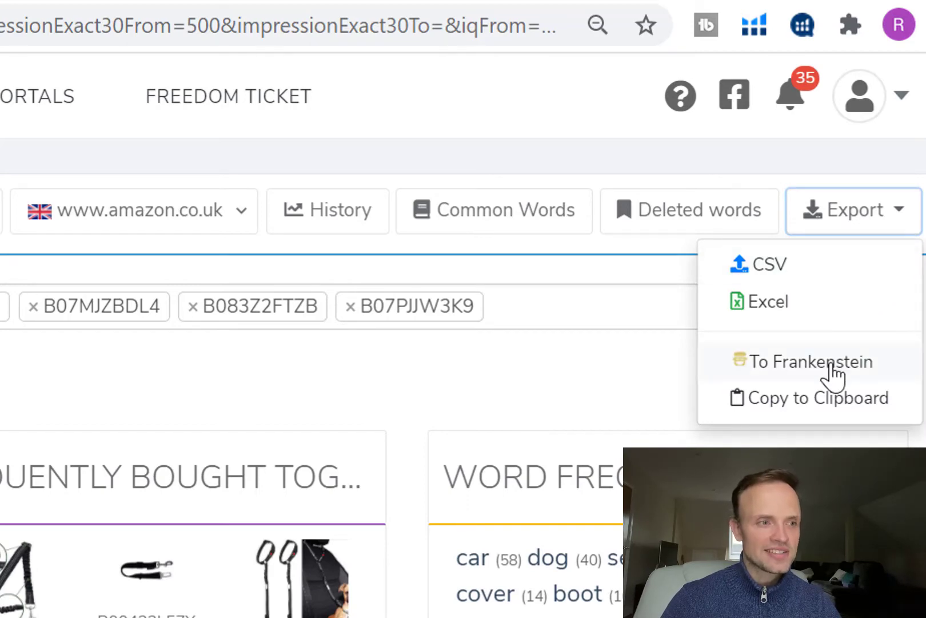
pyautogui.click(830, 366)
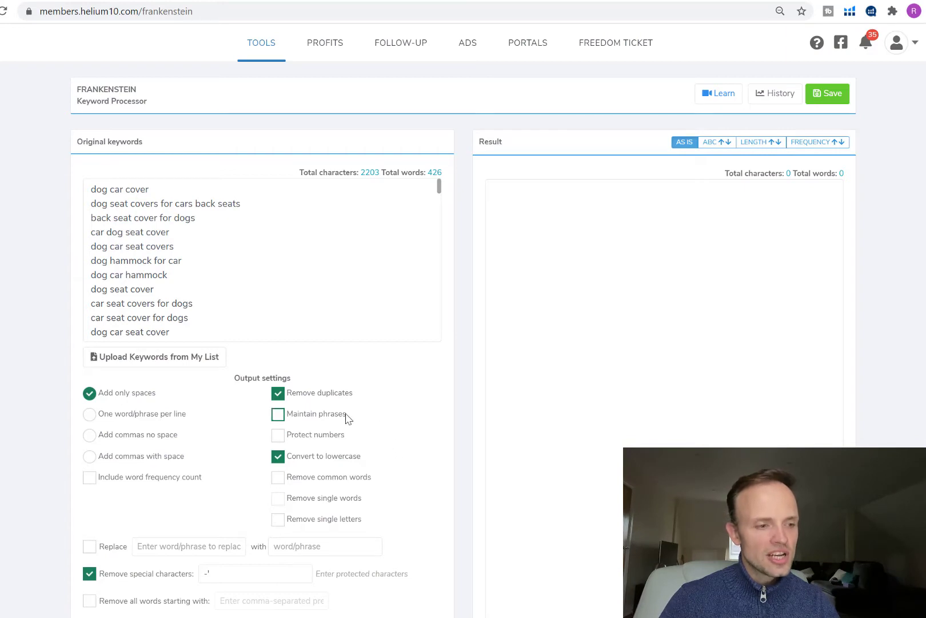
# Step: Process the keywords one word per line with word frequency counts, sort the result by frequency and remove common words
pyautogui.click(88, 480)
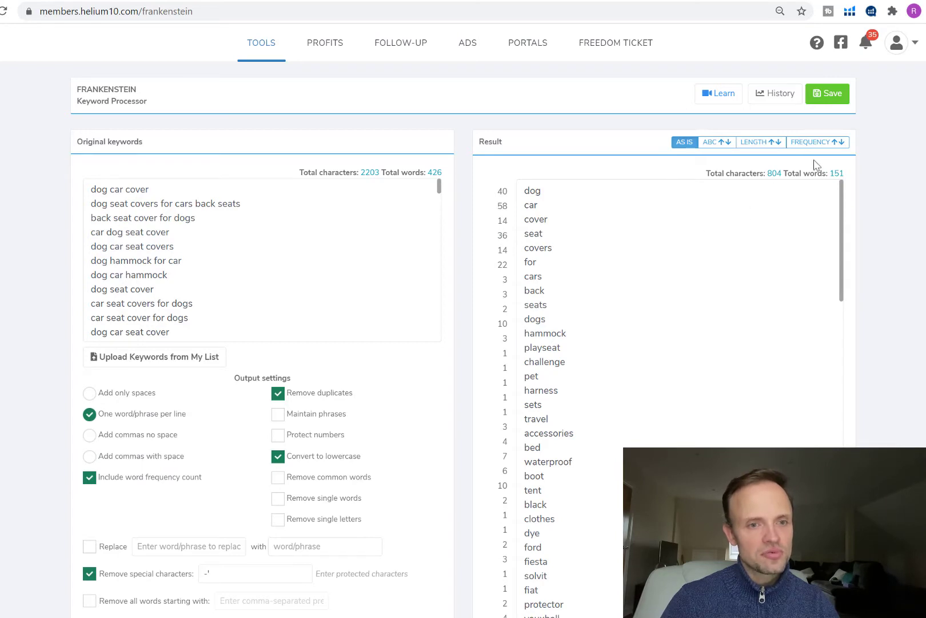
pyautogui.click(837, 148)
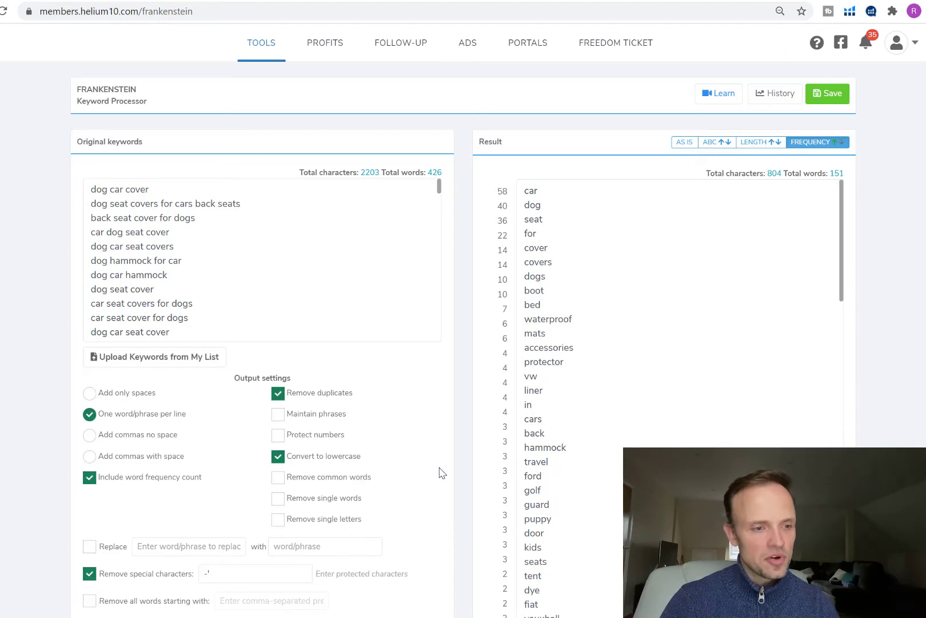
pyautogui.click(279, 478)
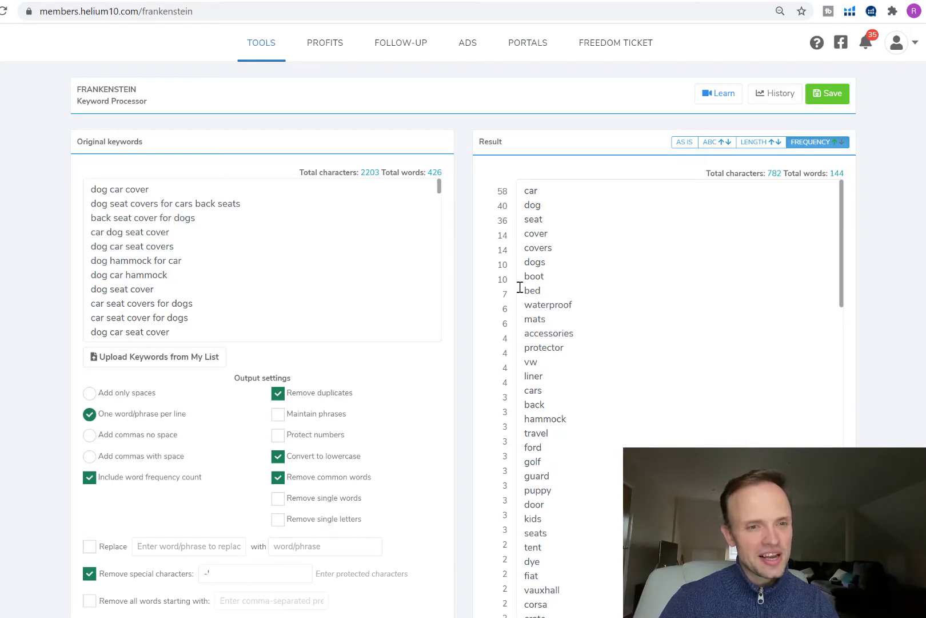
# Step: Process the keywords with Maintain phrases and Remove single words enabled, and review the whole phrase list for relevance
pyautogui.click(278, 414)
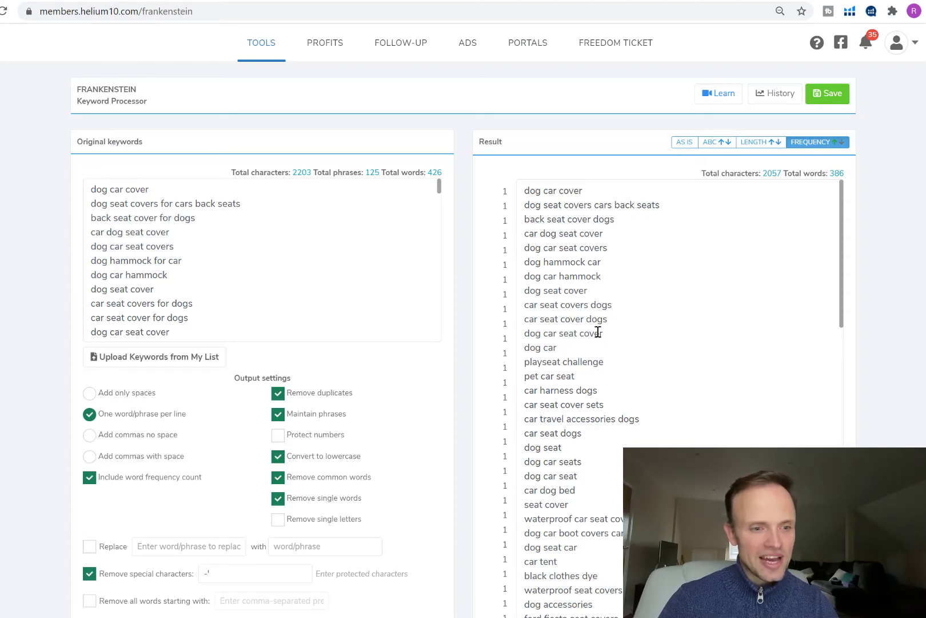
pyautogui.scroll(-1, 599, 335)
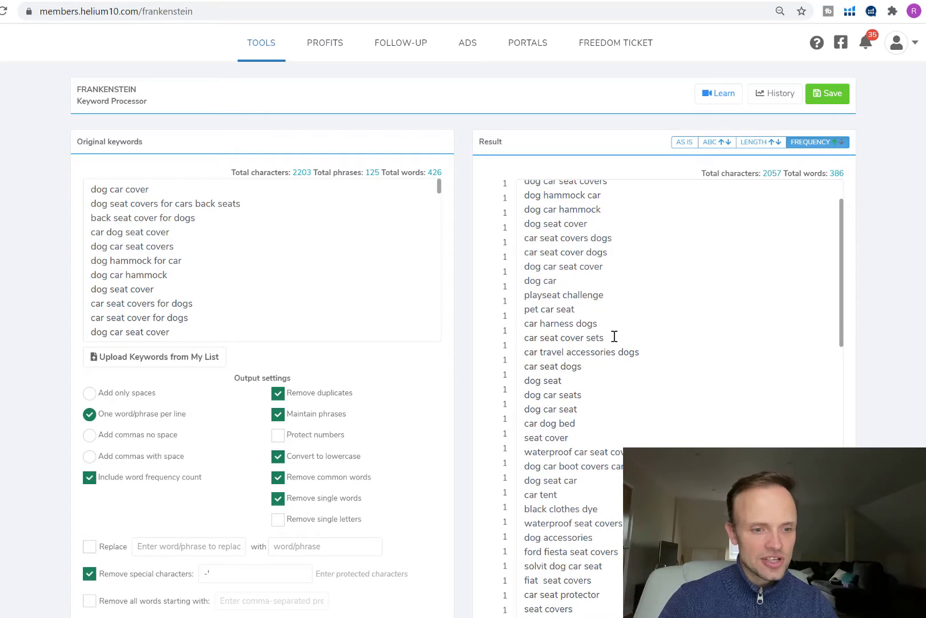
pyautogui.scroll(-3, 603, 336)
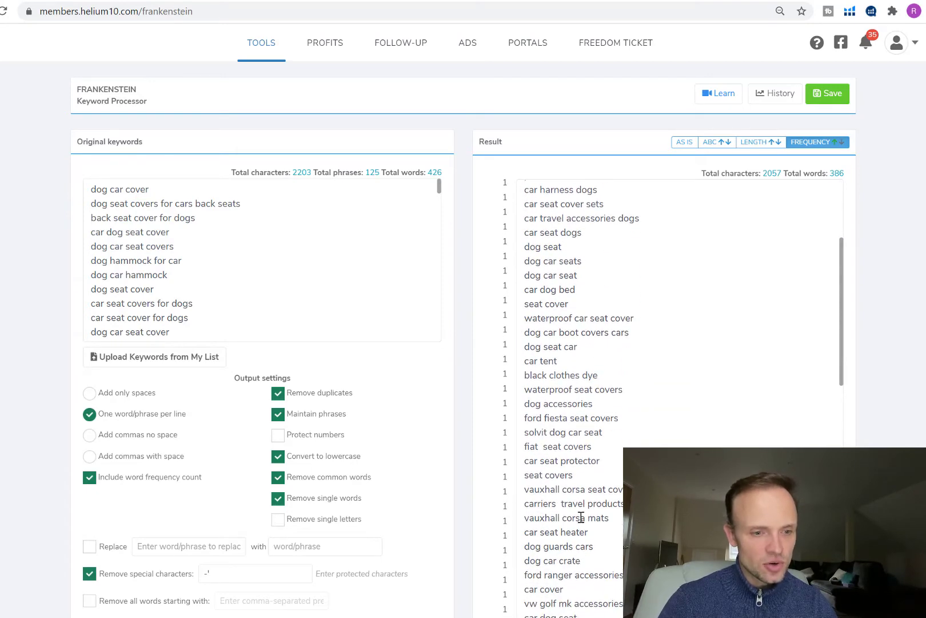
pyautogui.scroll(-5, 581, 518)
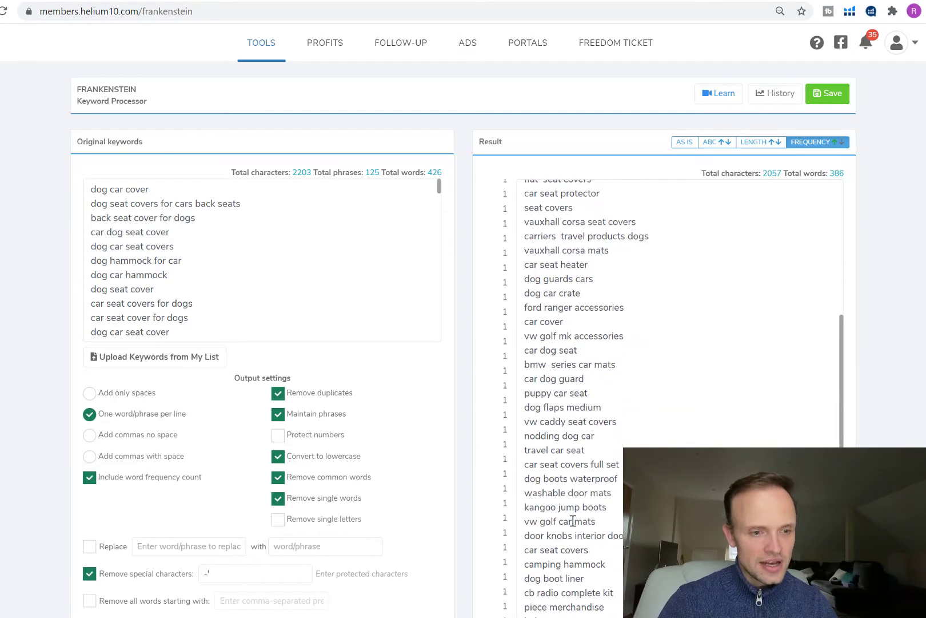
pyautogui.scroll(-3, 573, 520)
pyautogui.scroll(-6, 559, 523)
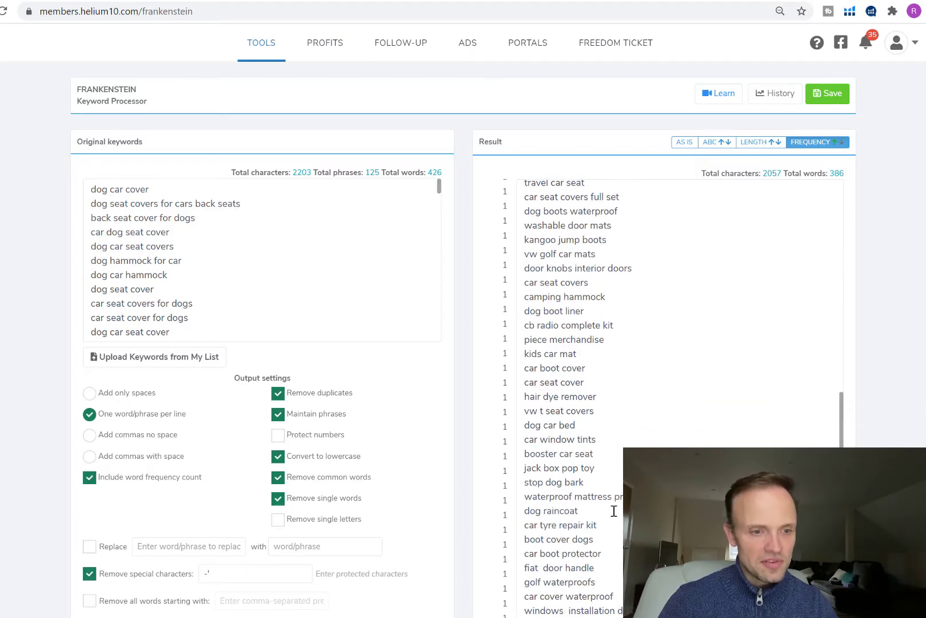
pyautogui.scroll(-9, 570, 503)
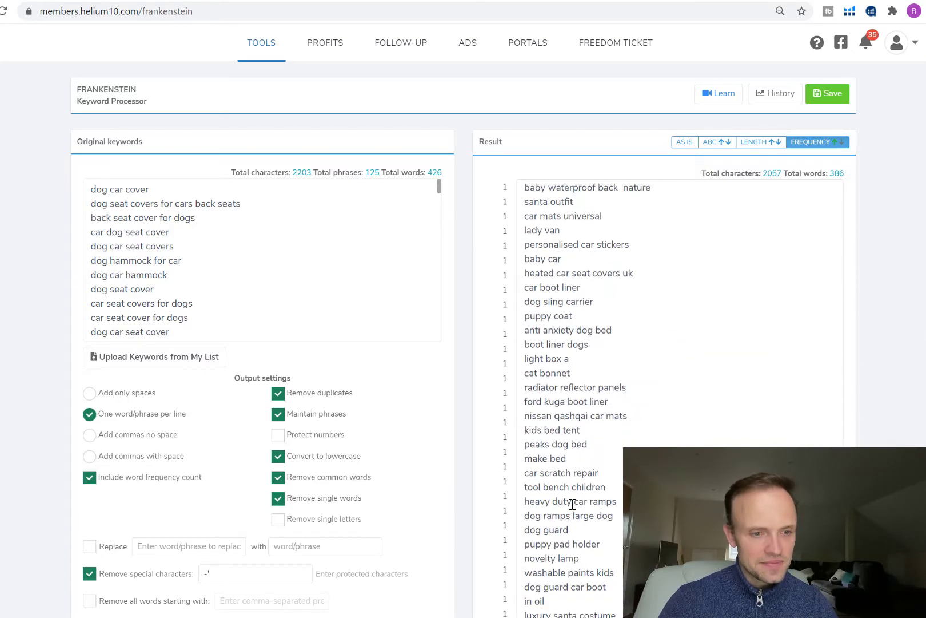
pyautogui.scroll(20, 567, 496)
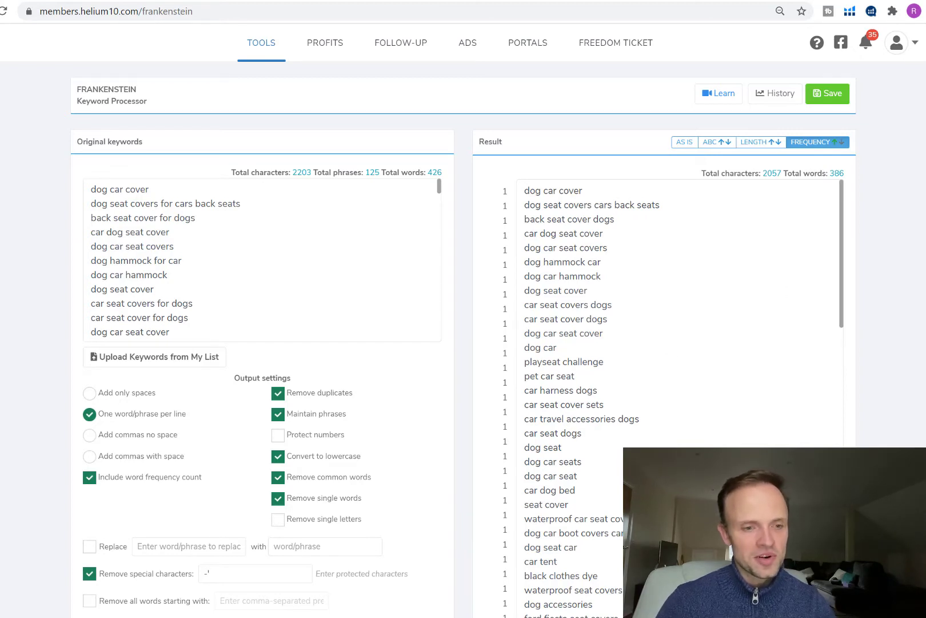
# Step: Select all the processed phrases in the Frankenstein result and open the Scribbles listing optimizer
pyautogui.click(722, 382)
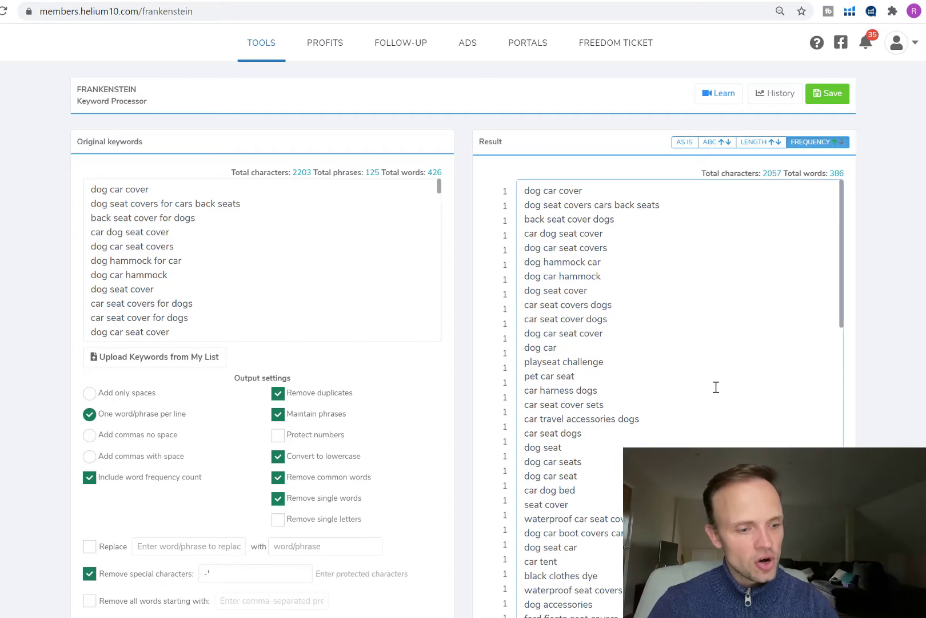
pyautogui.hotkey('ctrl', 'a')
pyautogui.moveTo(43, 241)
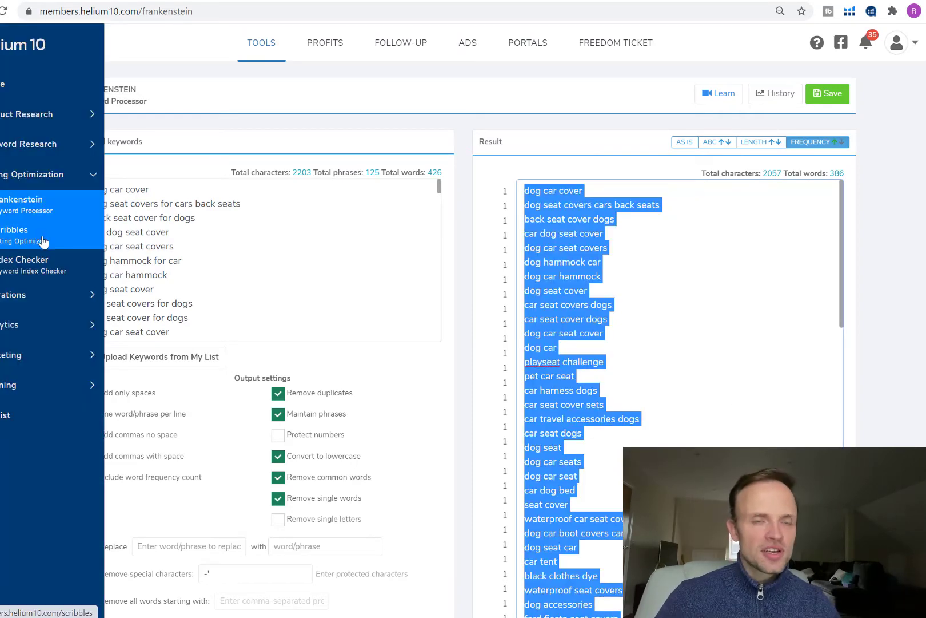
pyautogui.click(44, 240)
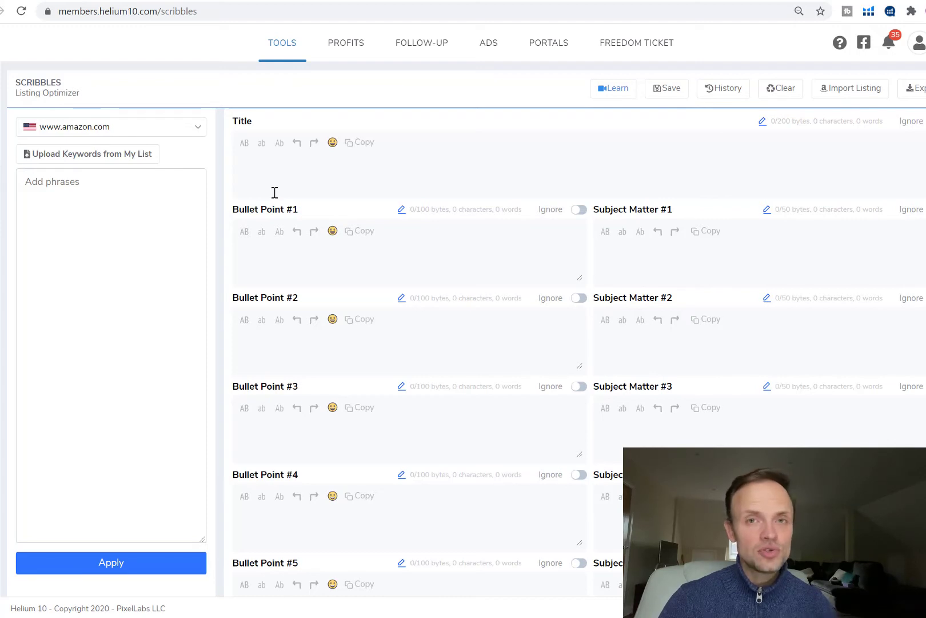
# Step: Enter "car seat cover for dogs" as the listing title in Scribbles
pyautogui.click(348, 164)
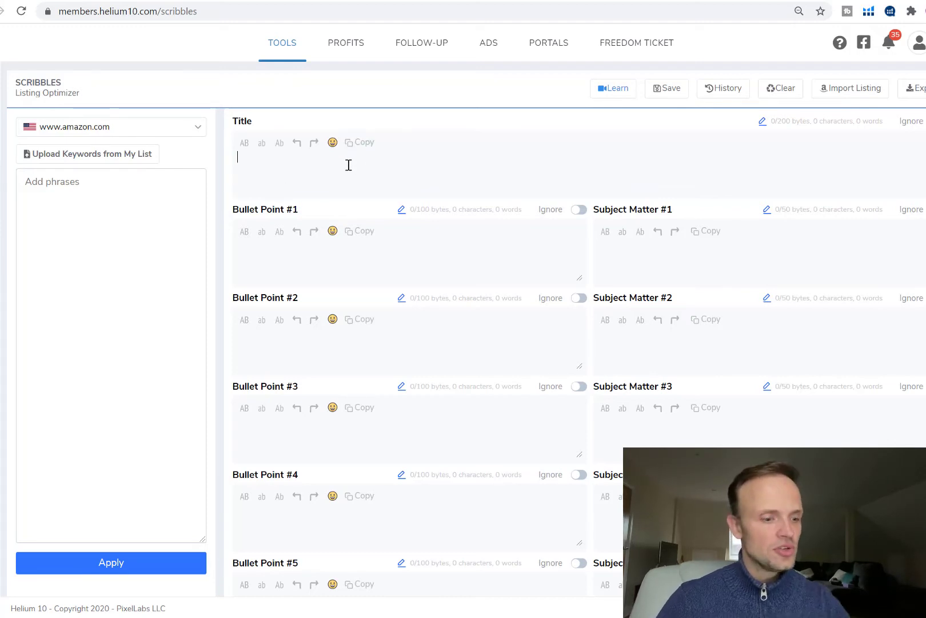
pyautogui.write('car ')
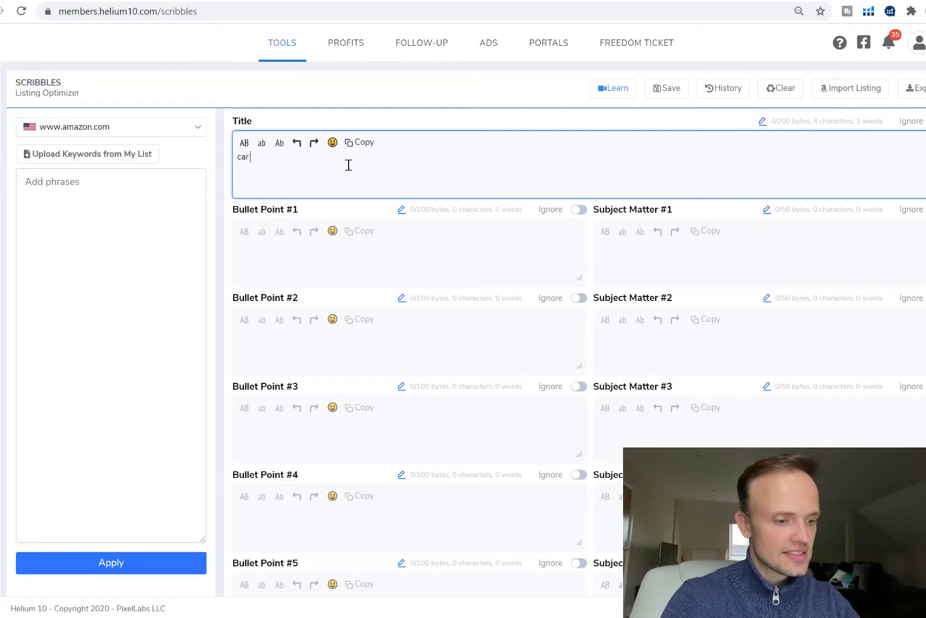
pyautogui.write('seat cover for dogs')
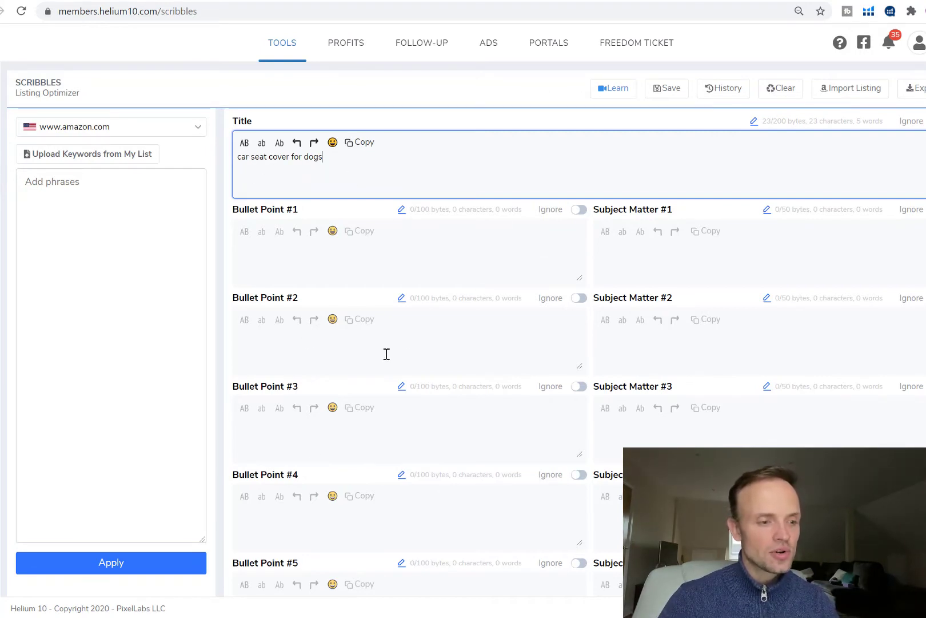
pyautogui.scroll(-1, 385, 354)
pyautogui.scroll(1, 385, 353)
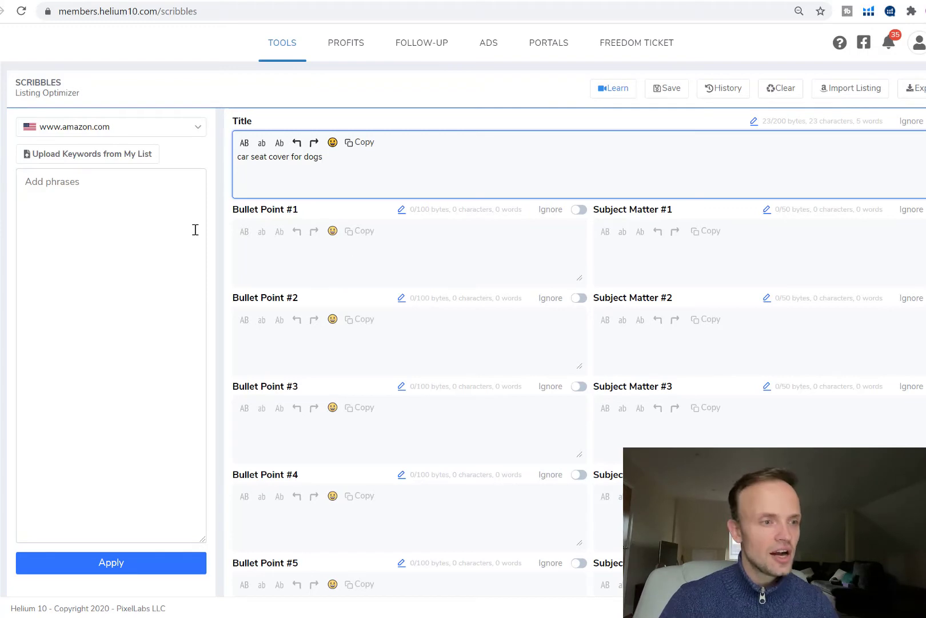
pyautogui.click(189, 137)
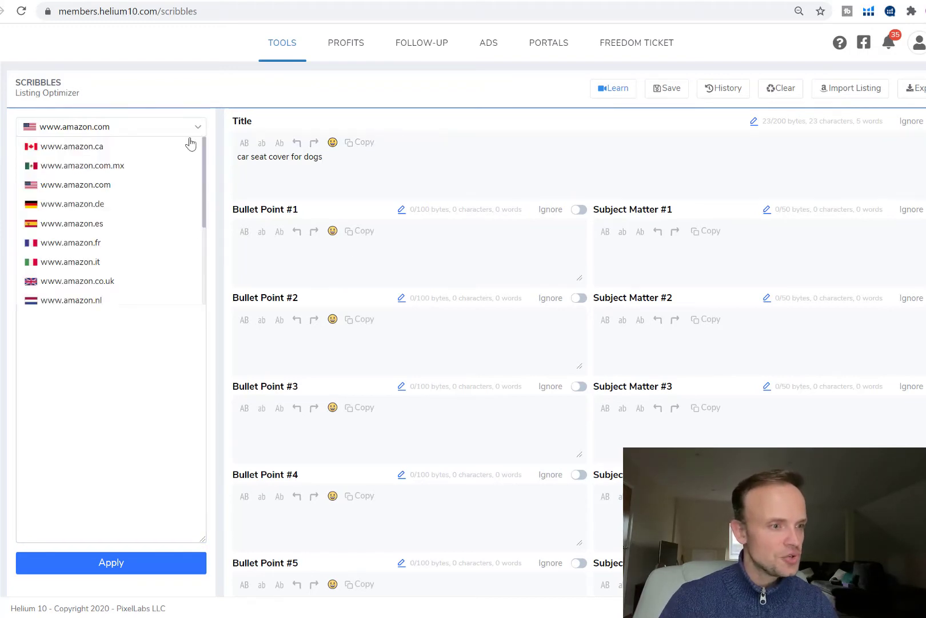
pyautogui.click(114, 281)
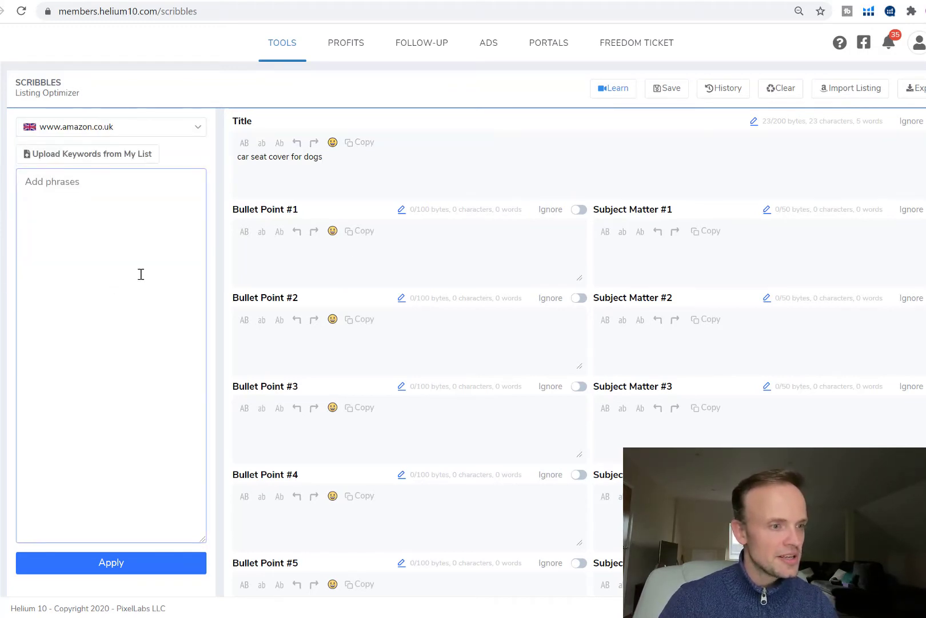
pyautogui.click(87, 210)
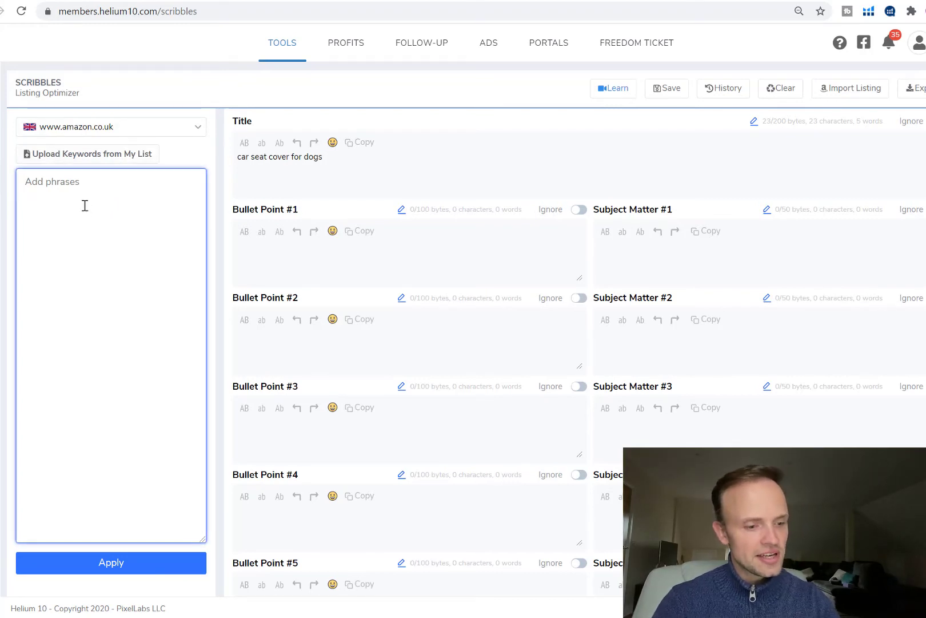
pyautogui.hotkey('ctrl', 'v')
pyautogui.click(119, 566)
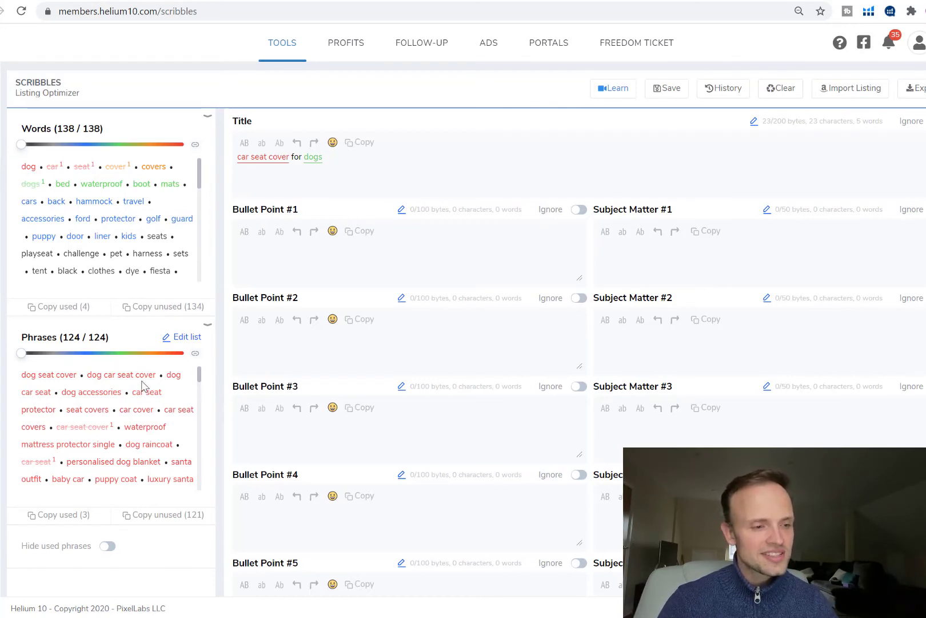
# Step: Look through the whole list of colour-coded phrases in Scribbles
pyautogui.scroll(-8, 153, 395)
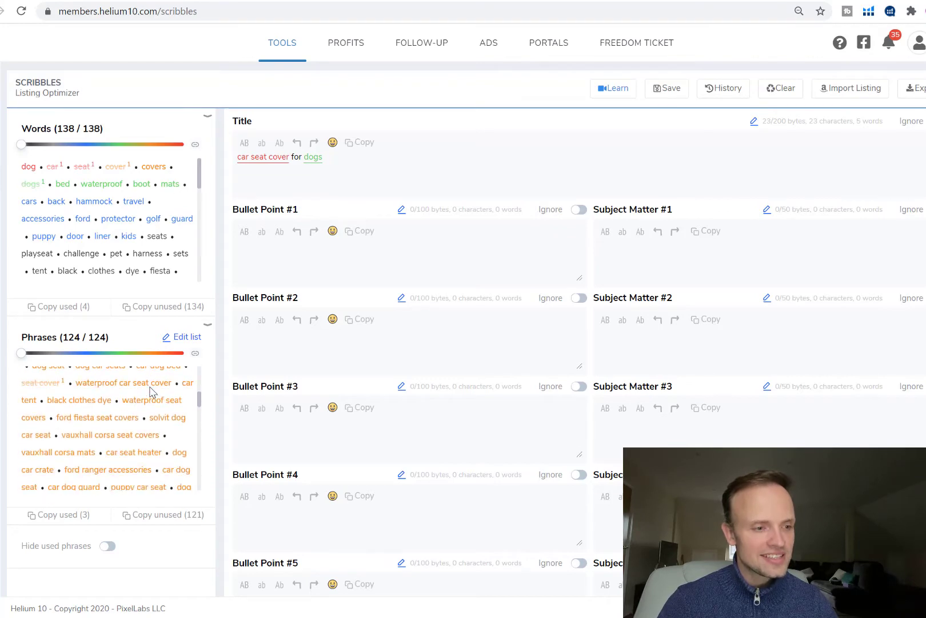
pyautogui.scroll(-10, 152, 391)
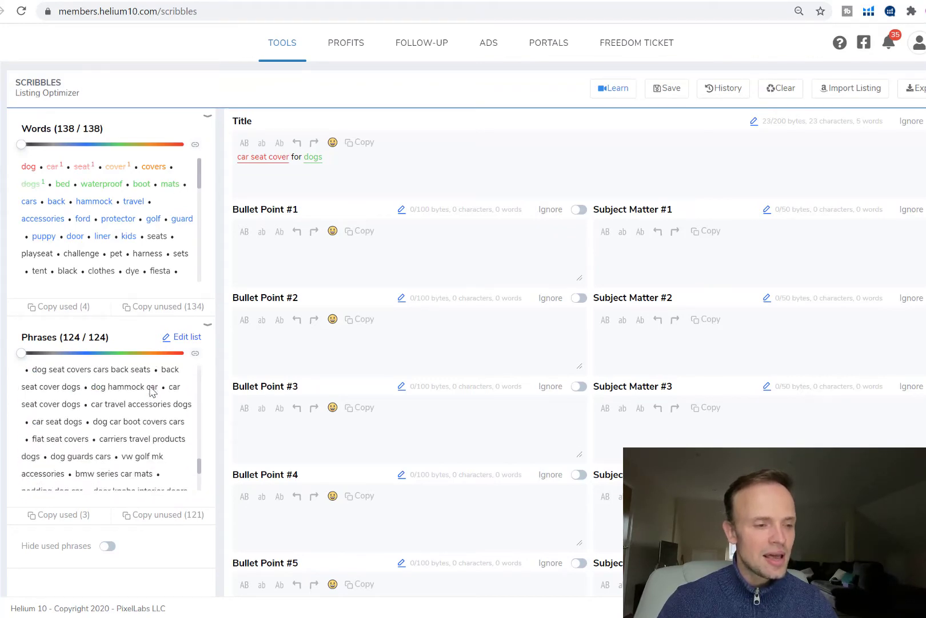
pyautogui.scroll(-3, 150, 389)
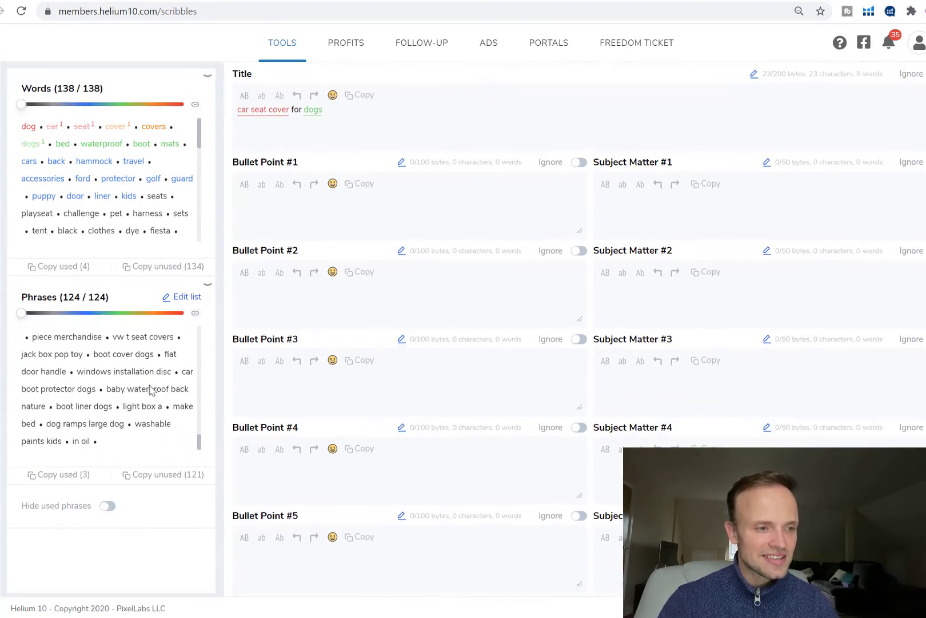
pyautogui.scroll(3, 150, 389)
pyautogui.scroll(10, 153, 406)
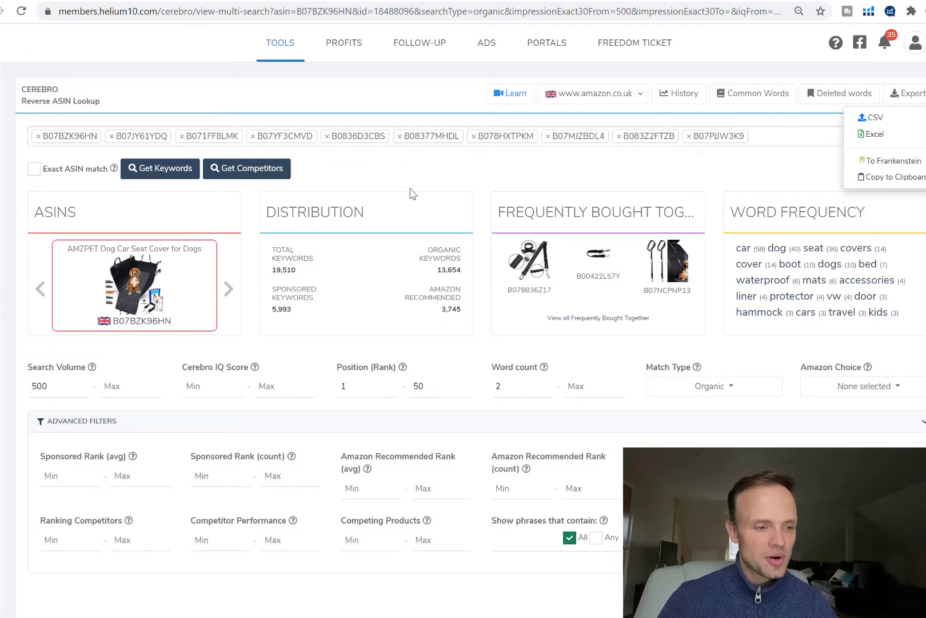
# Step: Examine the filtered keyword table in Cerebro, highlighting the phrase "dog car seat cover" and comparing phrases and search volumes
pyautogui.scroll(-3, 448, 310)
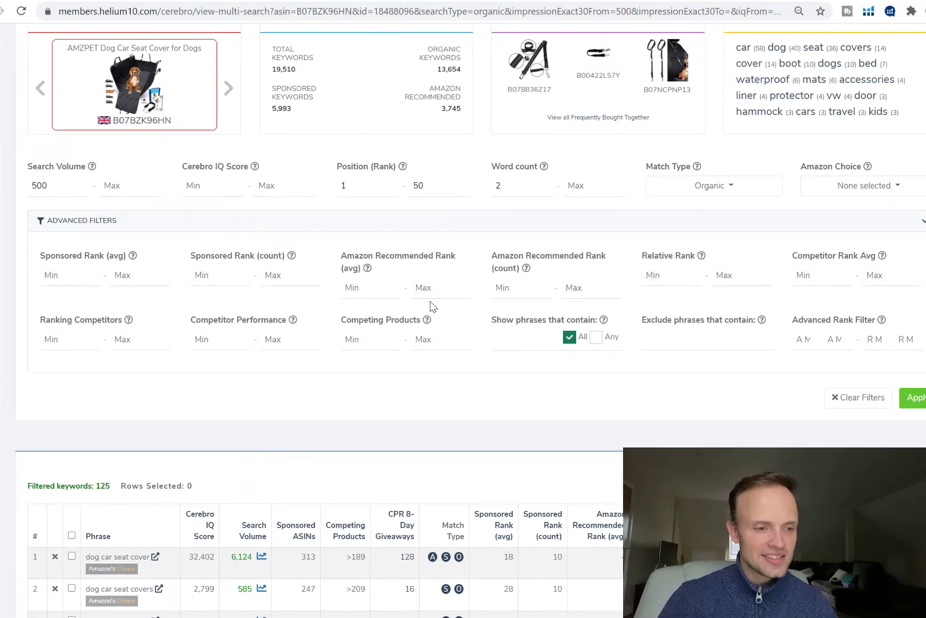
pyautogui.scroll(-2, 433, 306)
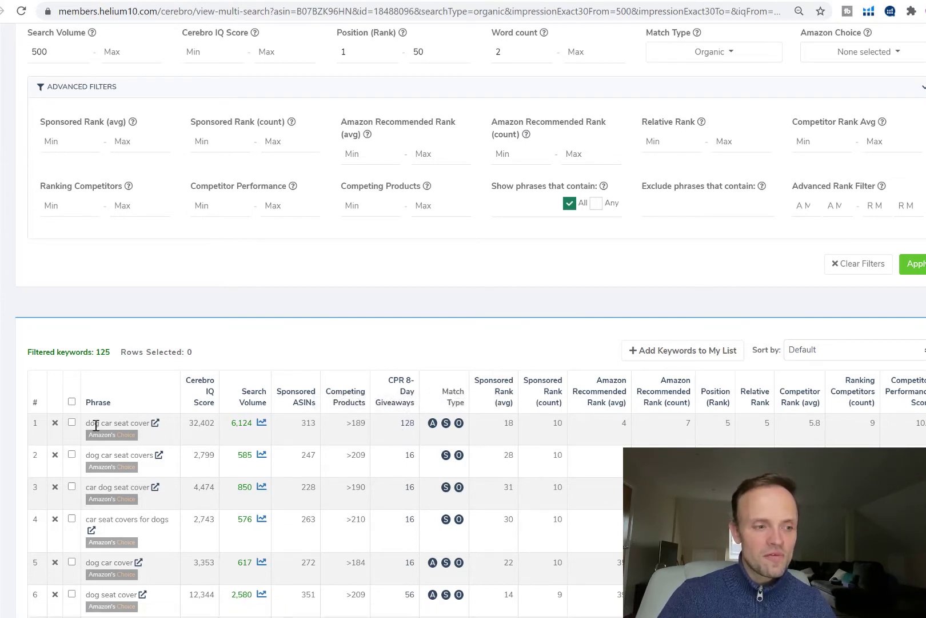
pyautogui.moveTo(86, 425); pyautogui.dragTo(151, 424)
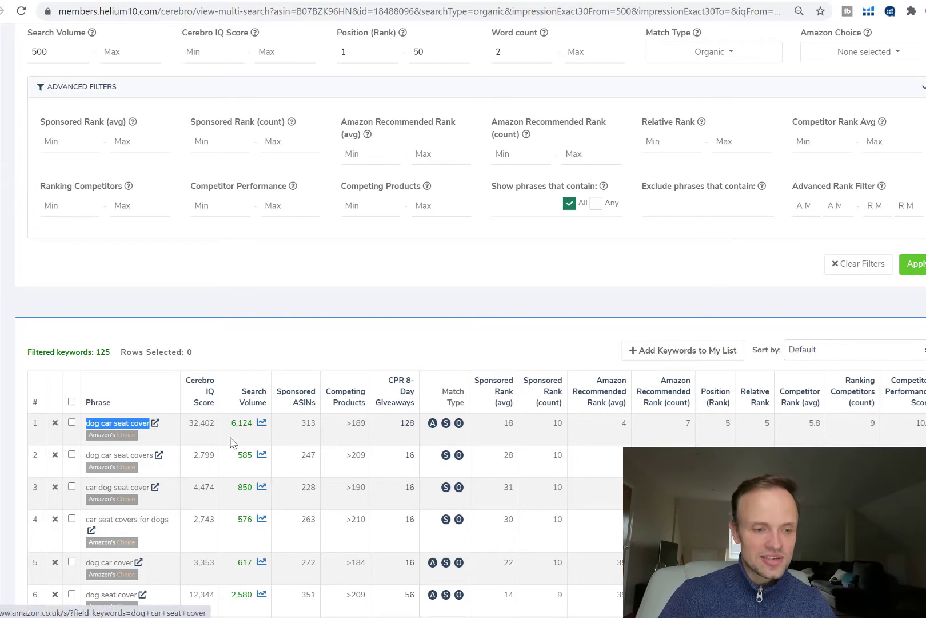
pyautogui.scroll(-3, 378, 456)
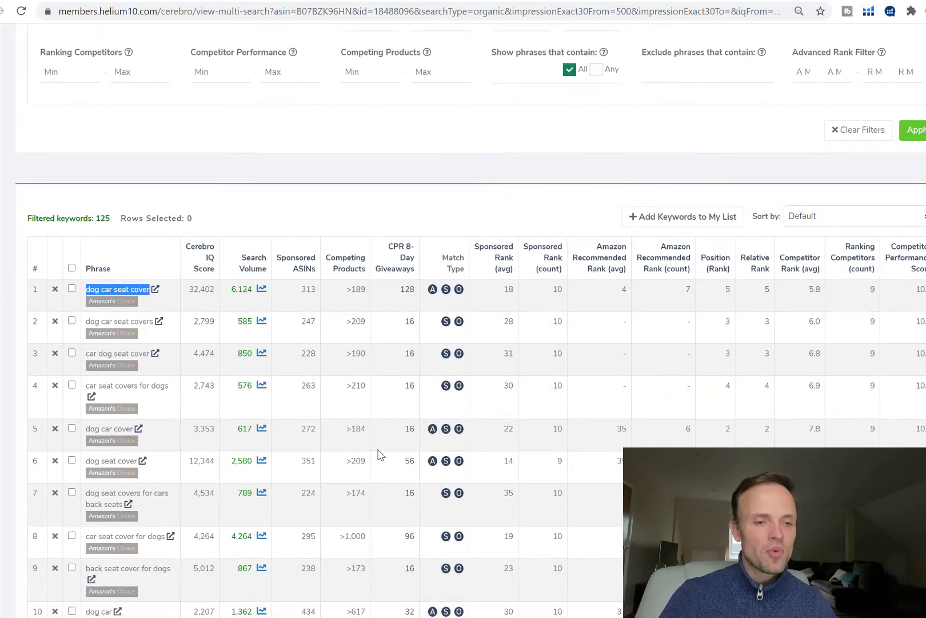
pyautogui.scroll(-8, 381, 453)
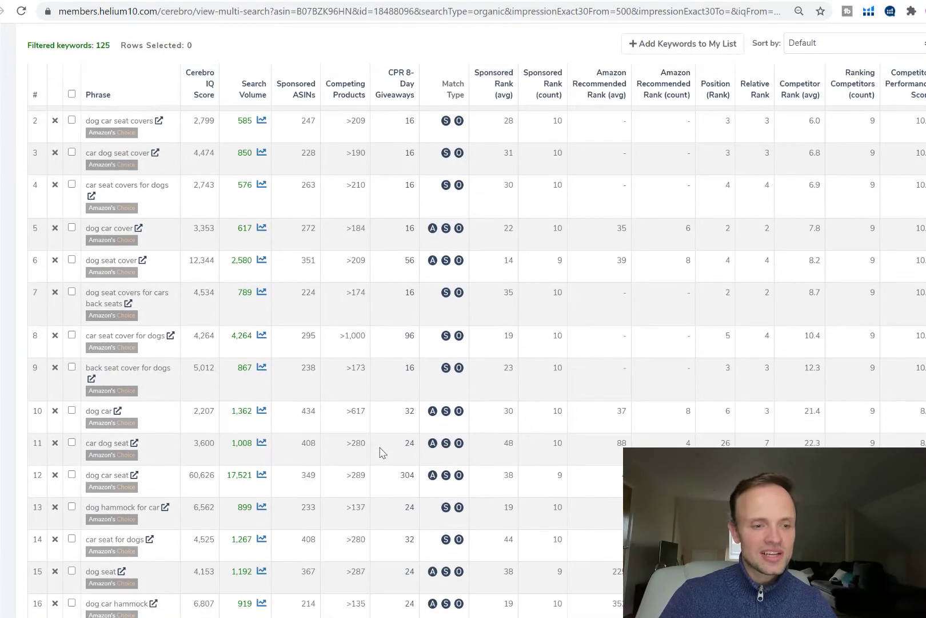
pyautogui.scroll(2, 381, 453)
pyautogui.scroll(6, 383, 453)
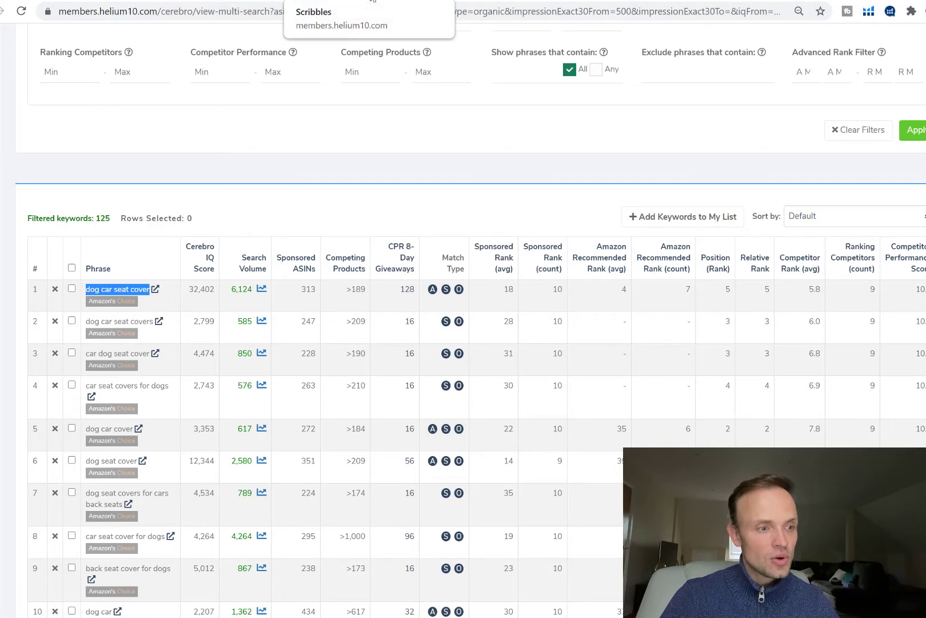
# Step: Return to Scribbles and delete the existing listing title completely
pyautogui.click(373, 1)
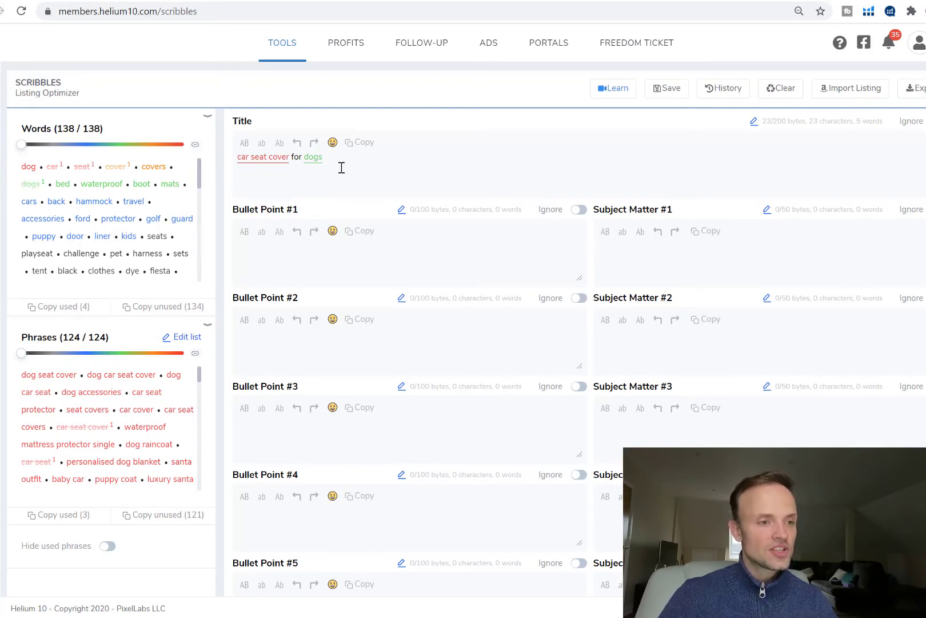
pyautogui.moveTo(362, 163); pyautogui.dragTo(231, 162)
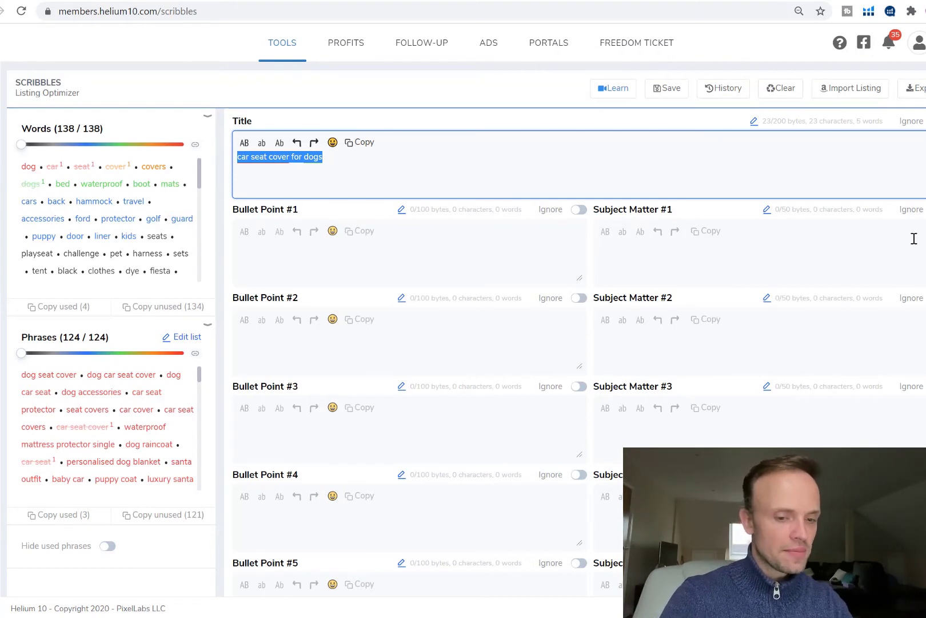
pyautogui.press('BackSpace')
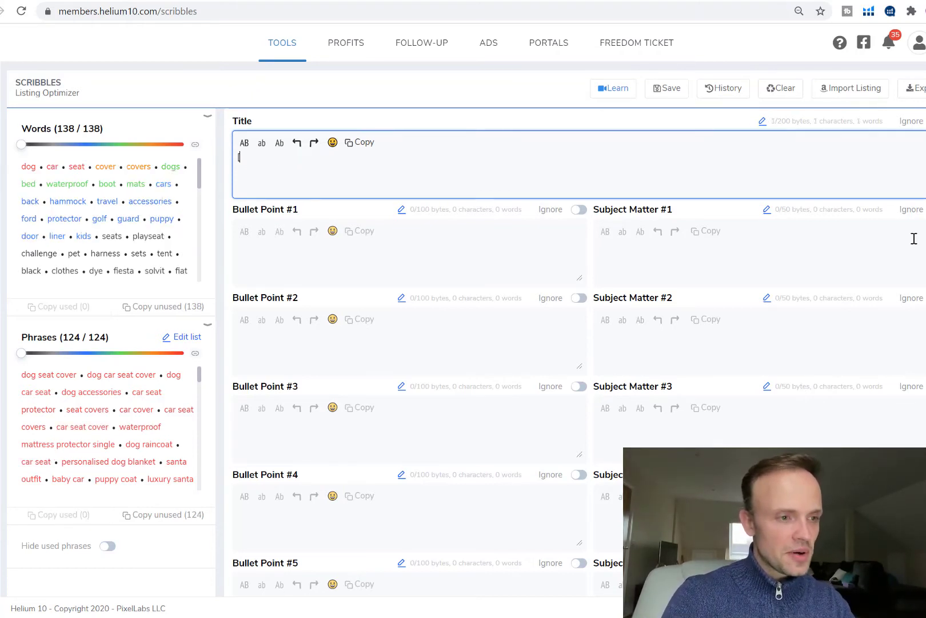
pyautogui.press('BackSpace')
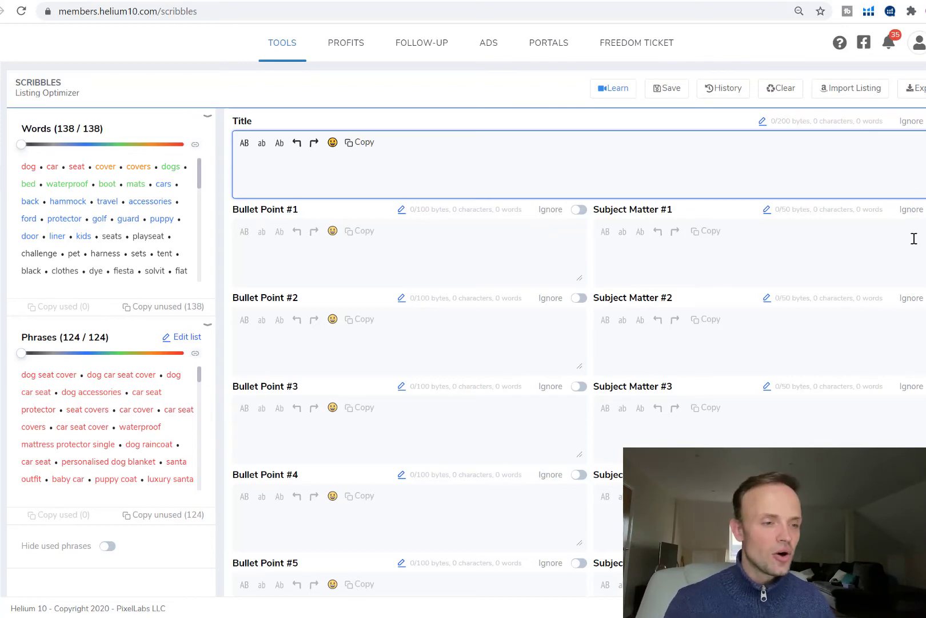
pyautogui.write('B')
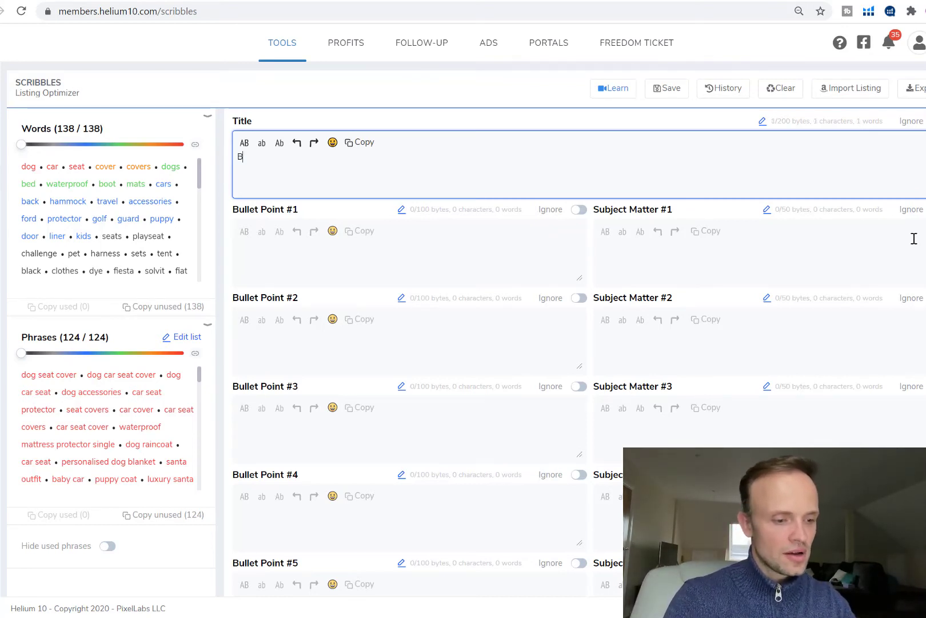
pyautogui.write('RAND')
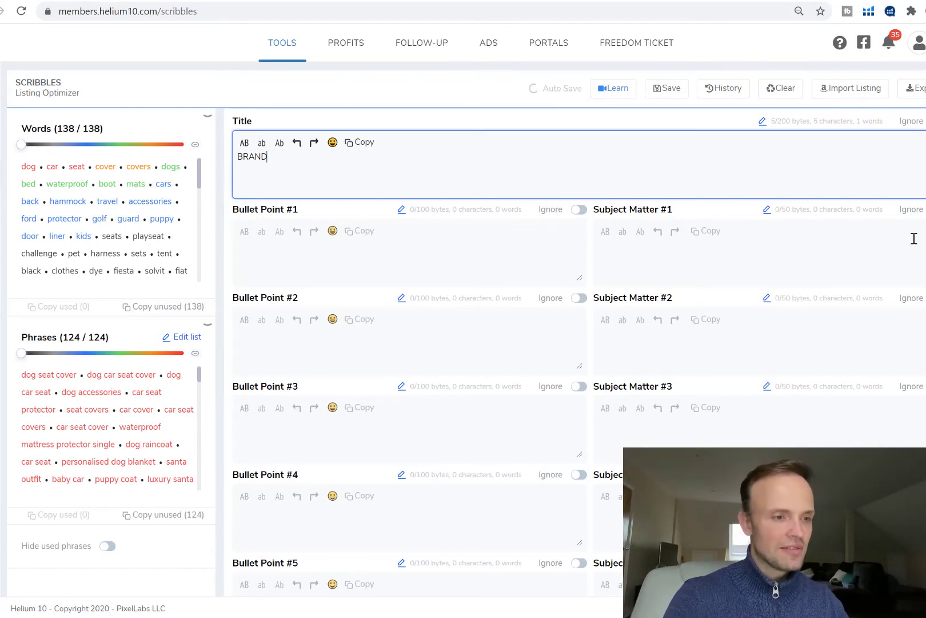
pyautogui.press('BackSpace')
pyautogui.press('BackSpace')
pyautogui.press('BackSpace')
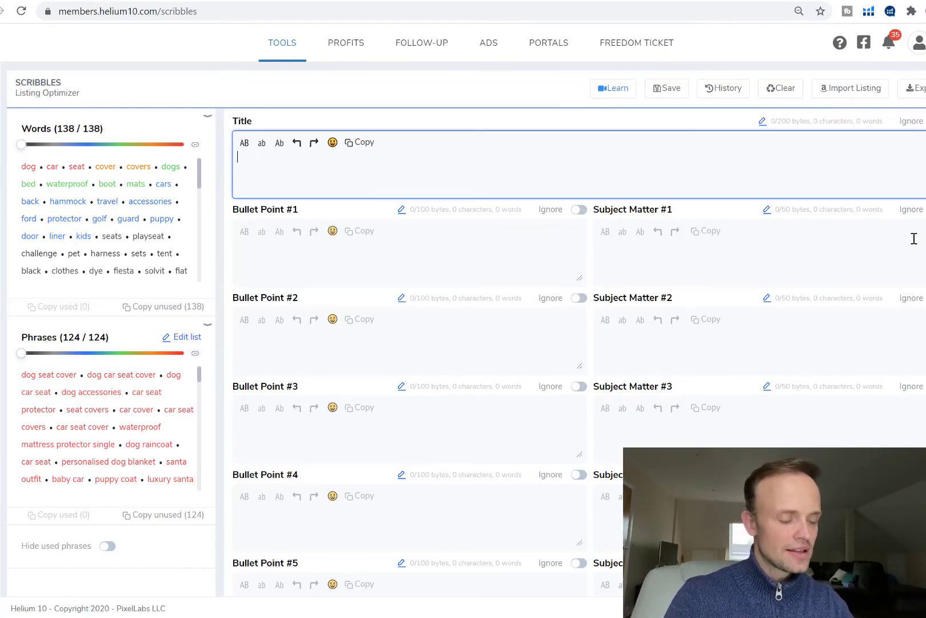
# Step: Enter "RichardsPets car seat cover for dogs" as the listing title, starting with the brand name
pyautogui.write('Richa')
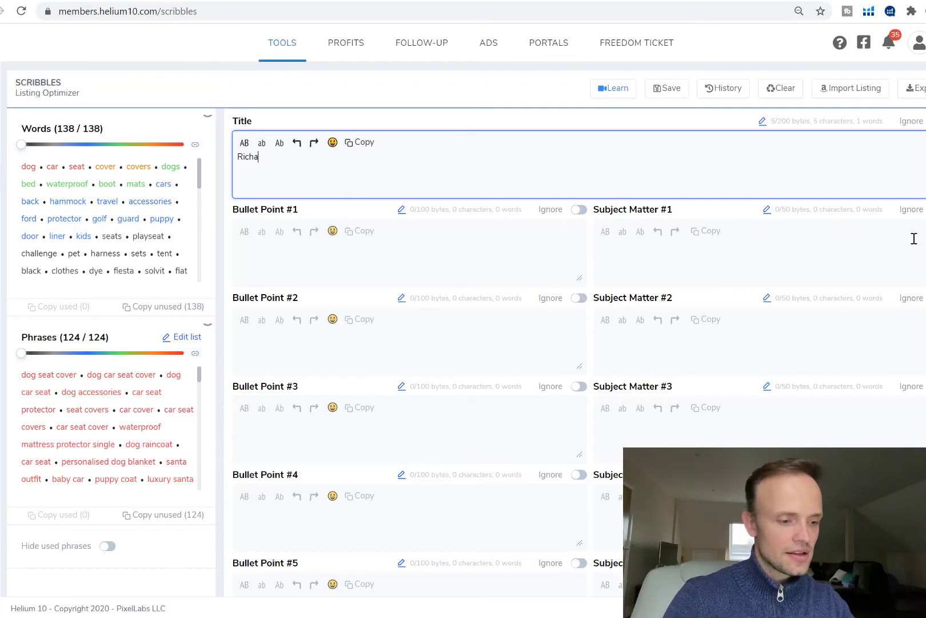
pyautogui.write('rdsPets')
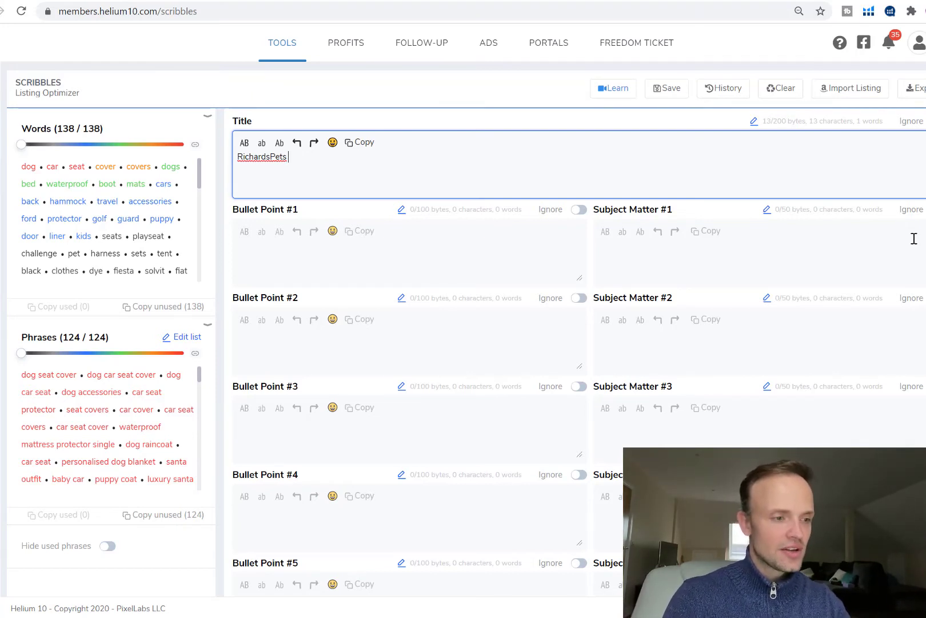
pyautogui.write('car')
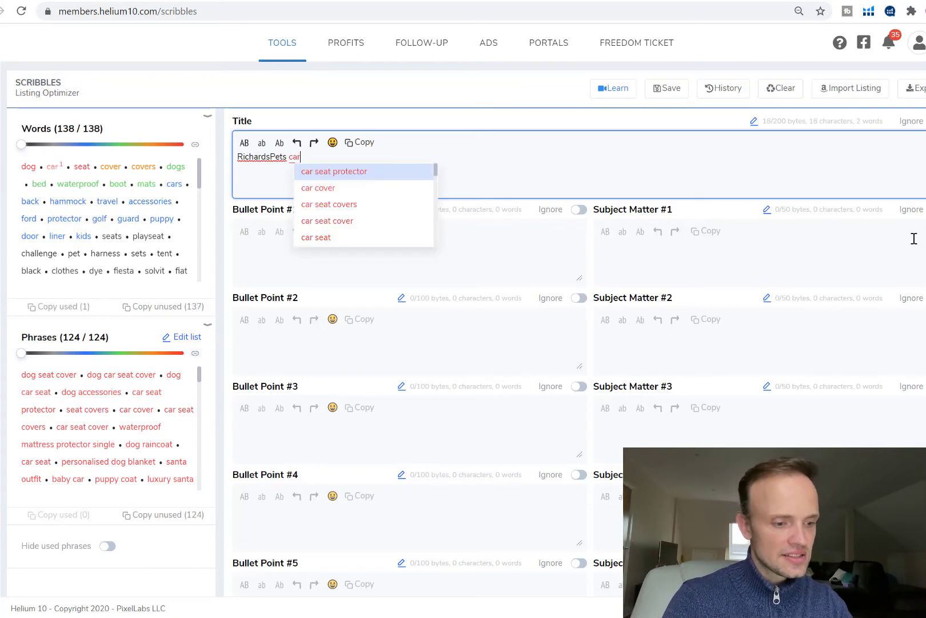
pyautogui.write(' seat')
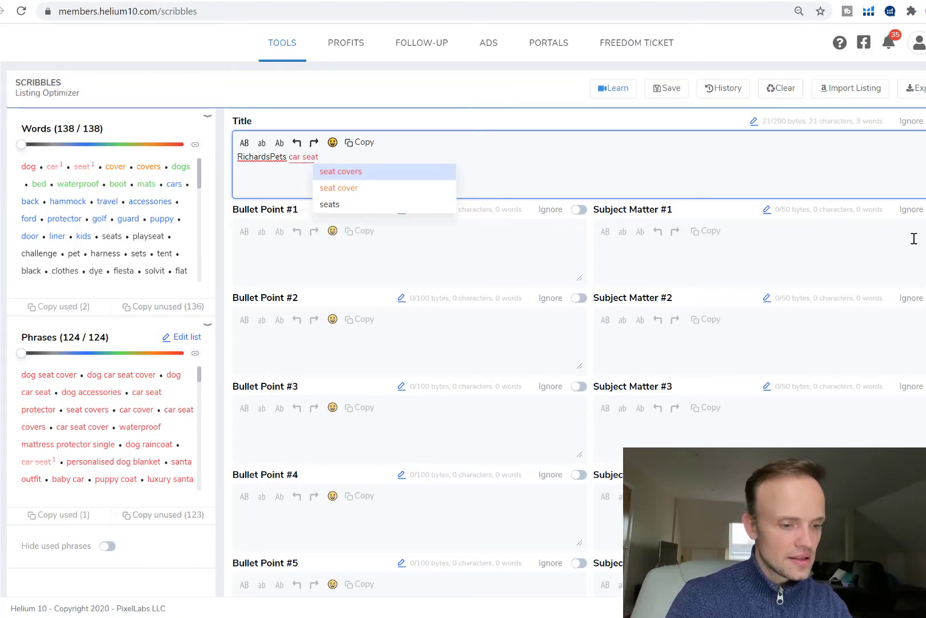
pyautogui.write(' cover for ')
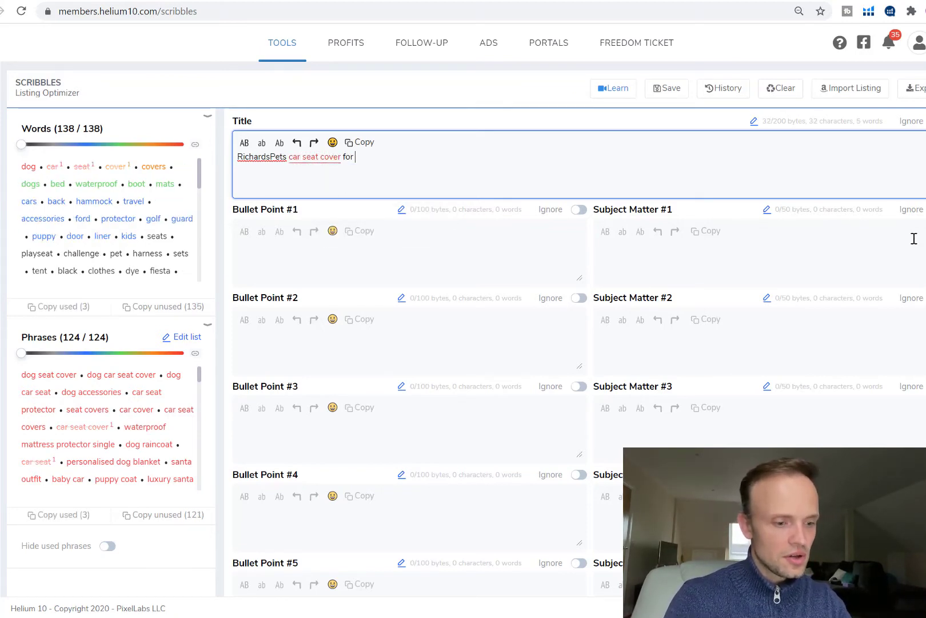
pyautogui.write('dogs')
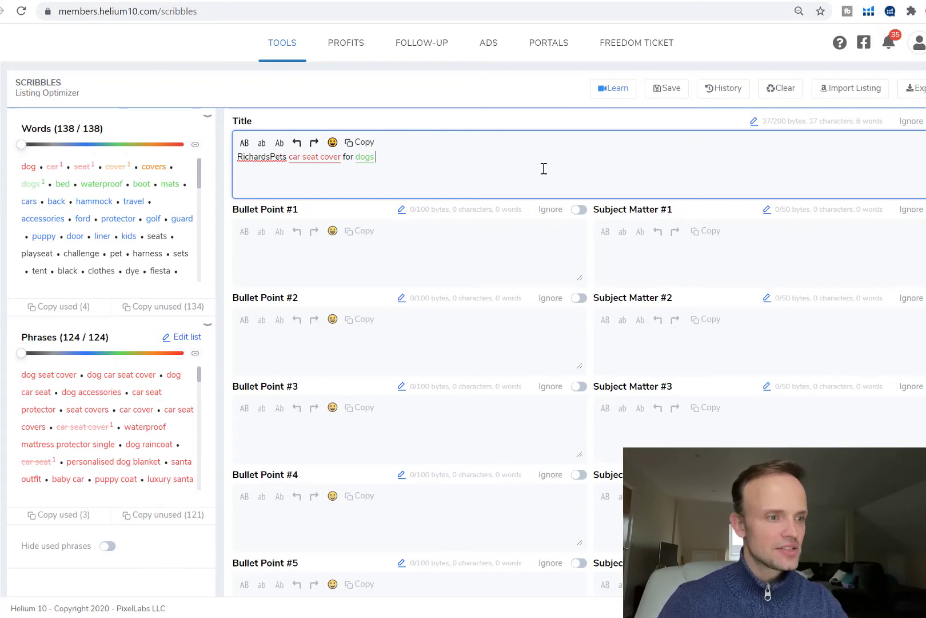
# Step: Append "waterproof covers bed mats travel hammock cars back seat boot accessories protector for dog" to the listing title
pyautogui.write('waterproof')
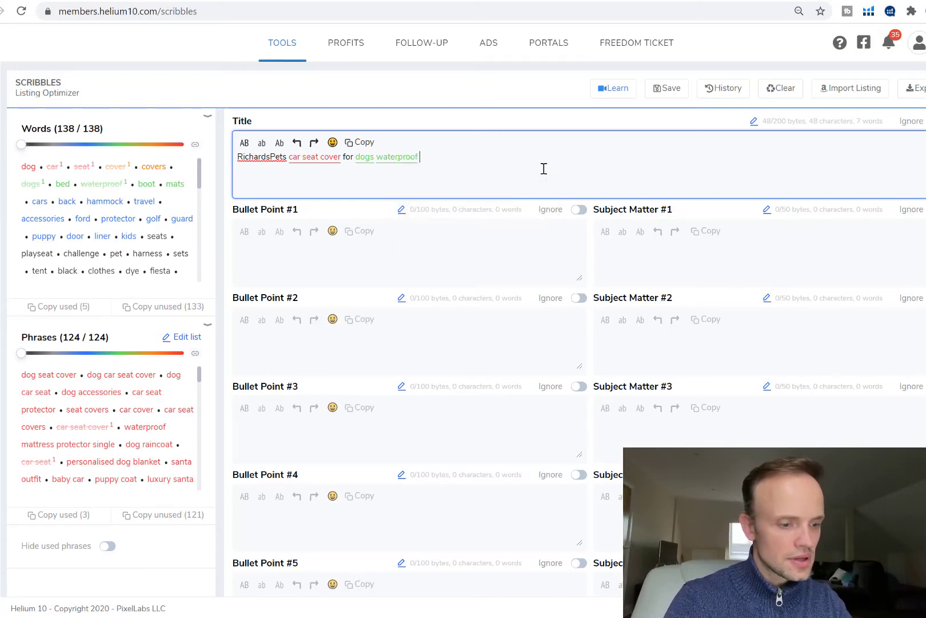
pyautogui.write(' covers')
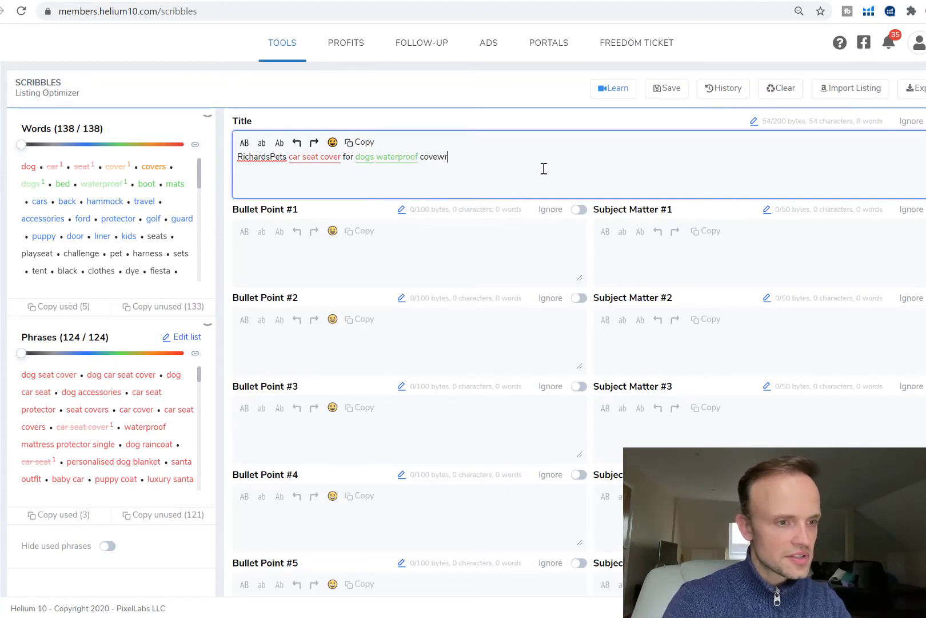
pyautogui.write('bed mats travel hammock cars back seat boot accessories protector for dog')
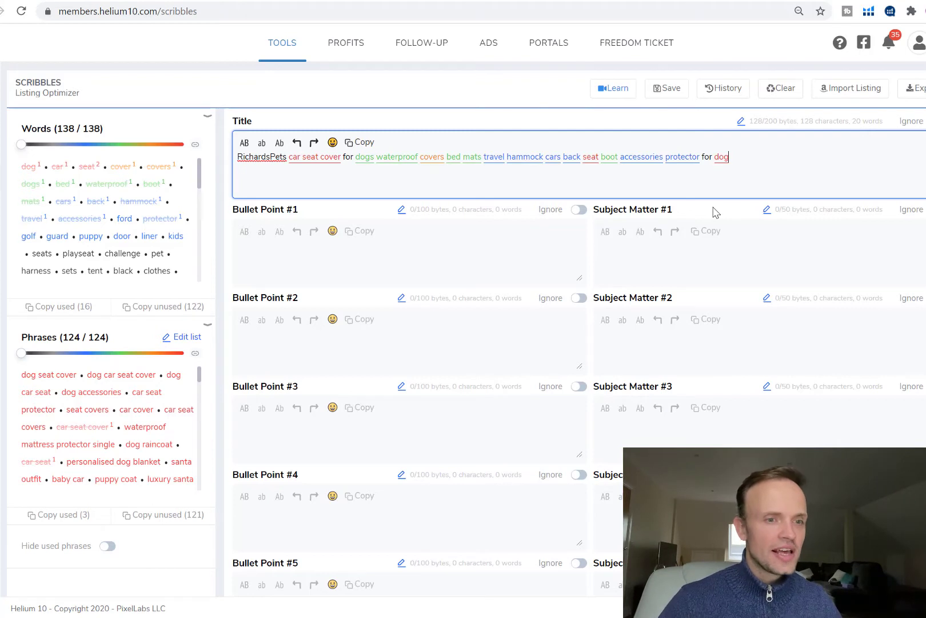
# Step: Highlight the title's brand name, its main phrase "car seat cover for dogs" and the remaining keywords in turn
pyautogui.doubleClick(249, 156)
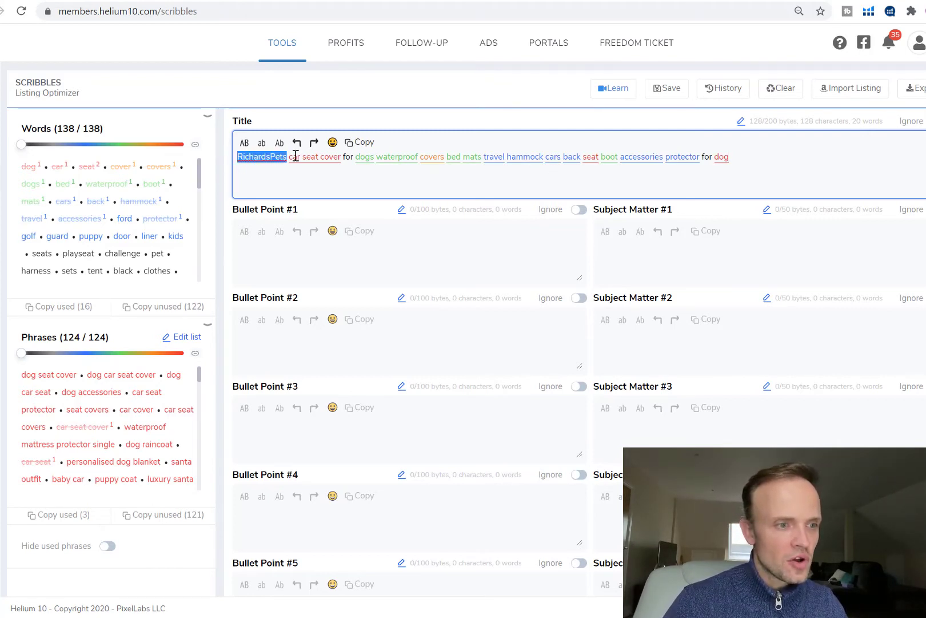
pyautogui.moveTo(288, 156); pyautogui.dragTo(375, 158)
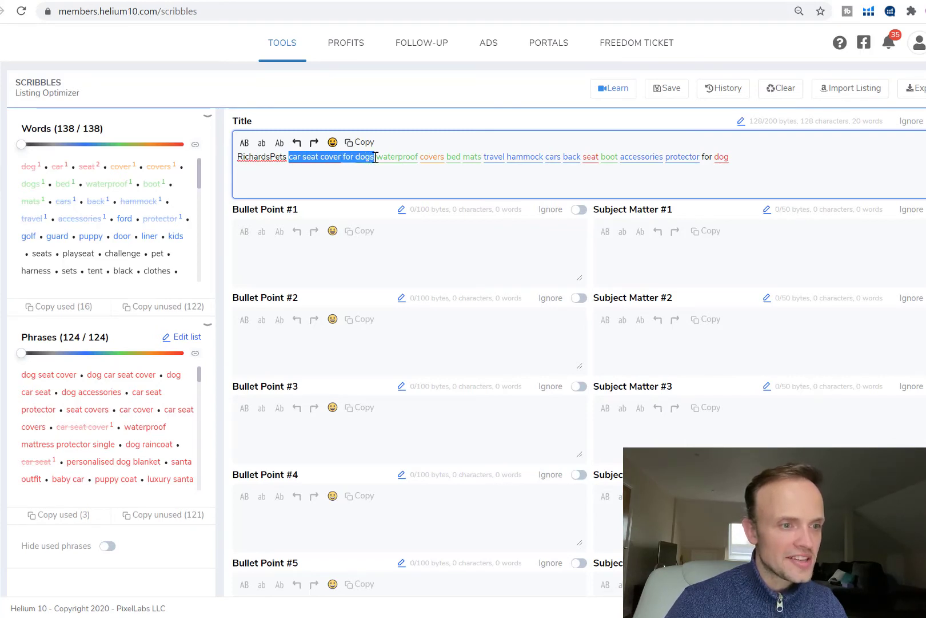
pyautogui.click(393, 171)
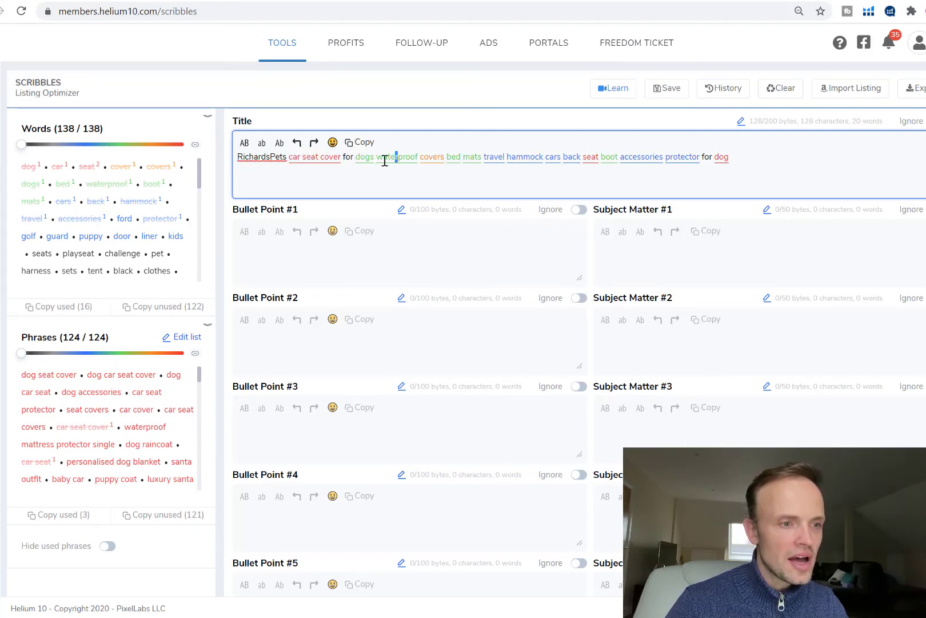
pyautogui.moveTo(380, 158); pyautogui.dragTo(740, 155)
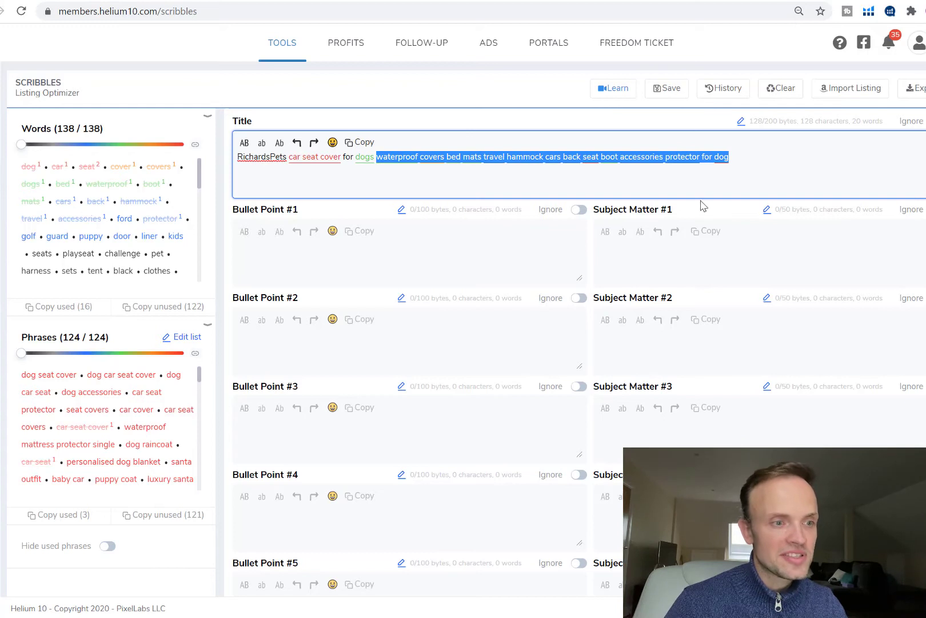
pyautogui.click(783, 167)
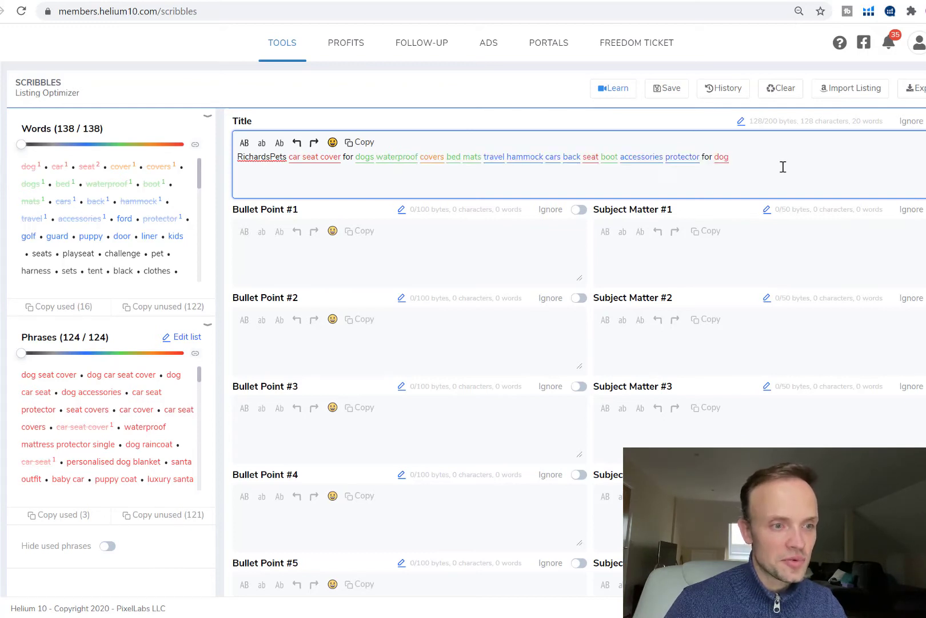
pyautogui.click(415, 156)
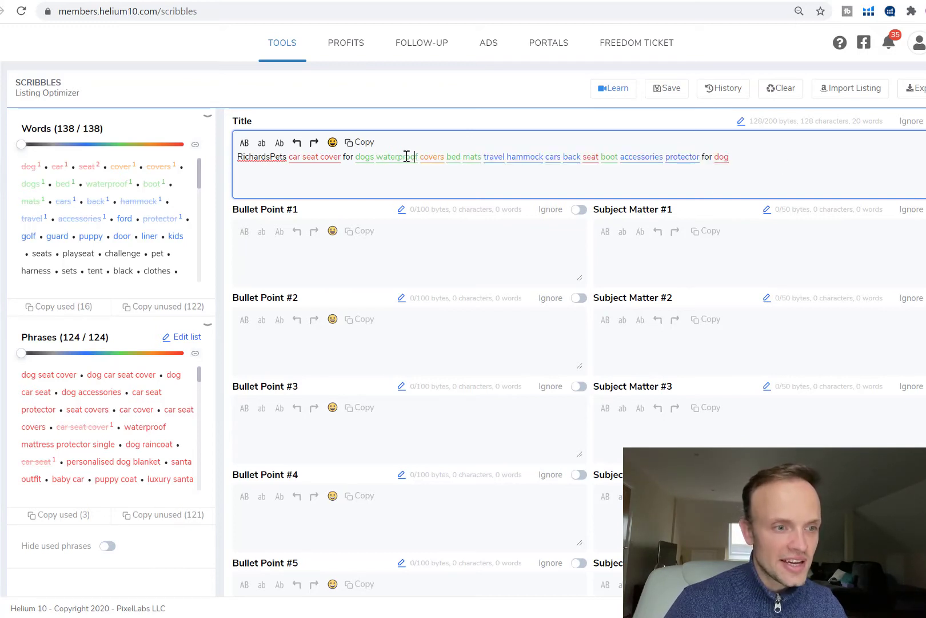
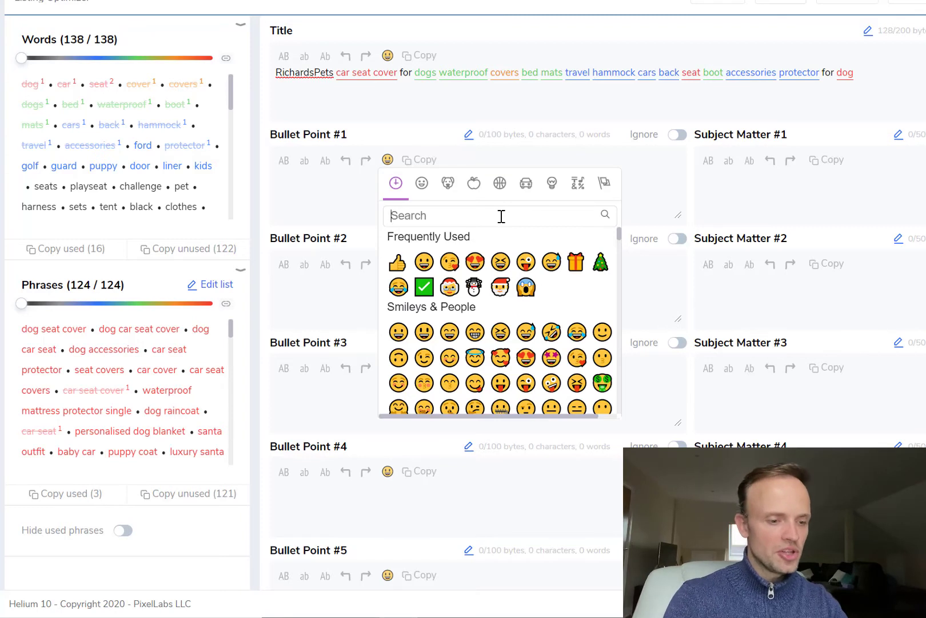
# Step: Find the dog face emoji by searching for "dog" and insert it into Bullet Points #1 and #2
pyautogui.write('dog')
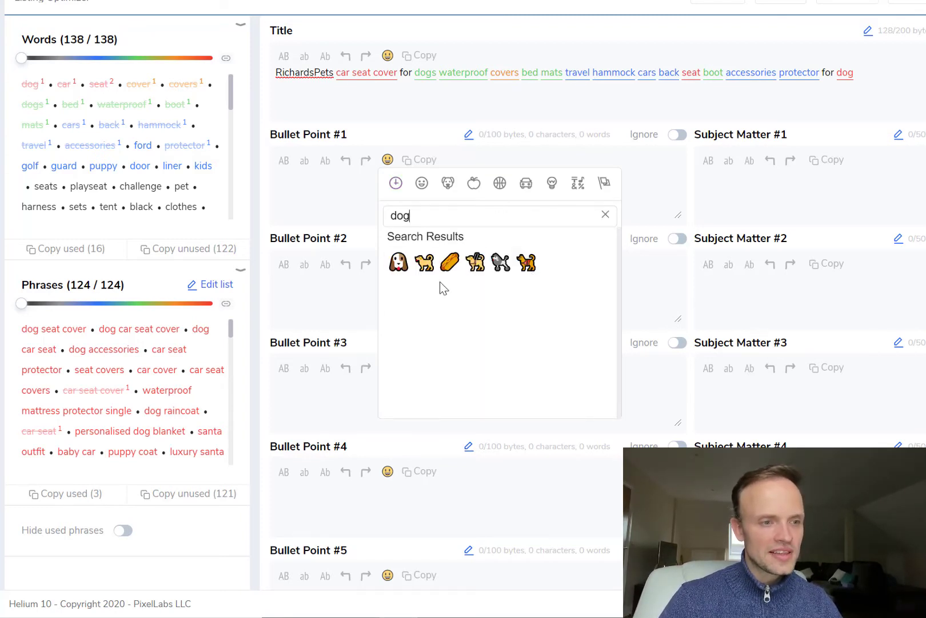
pyautogui.click(399, 269)
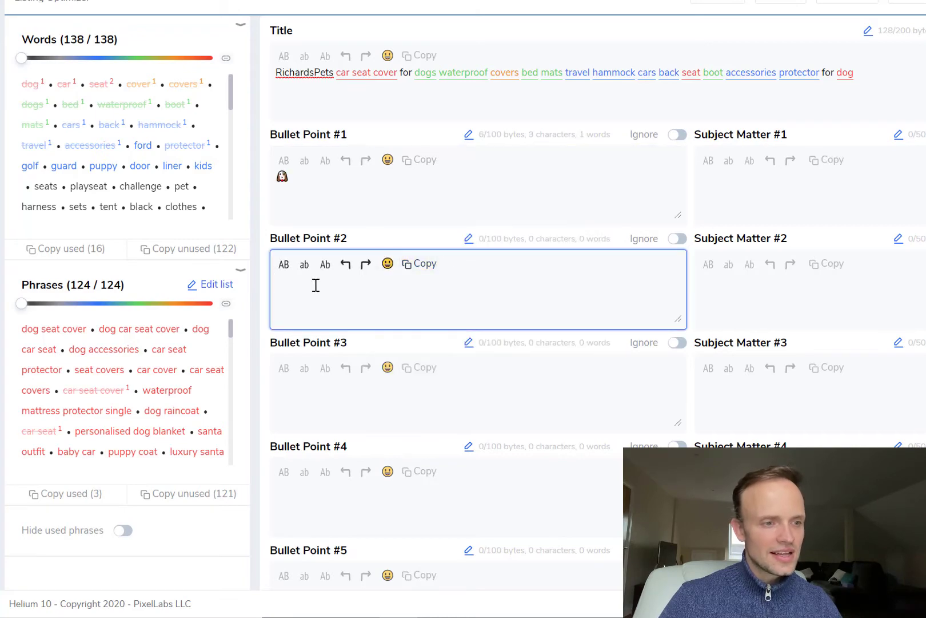
pyautogui.click(387, 264)
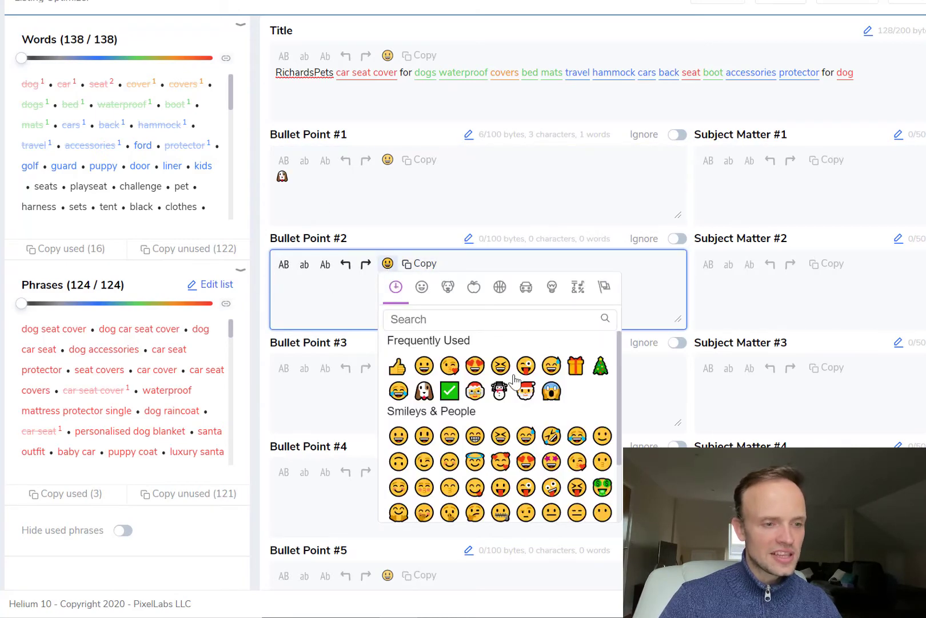
pyautogui.click(423, 391)
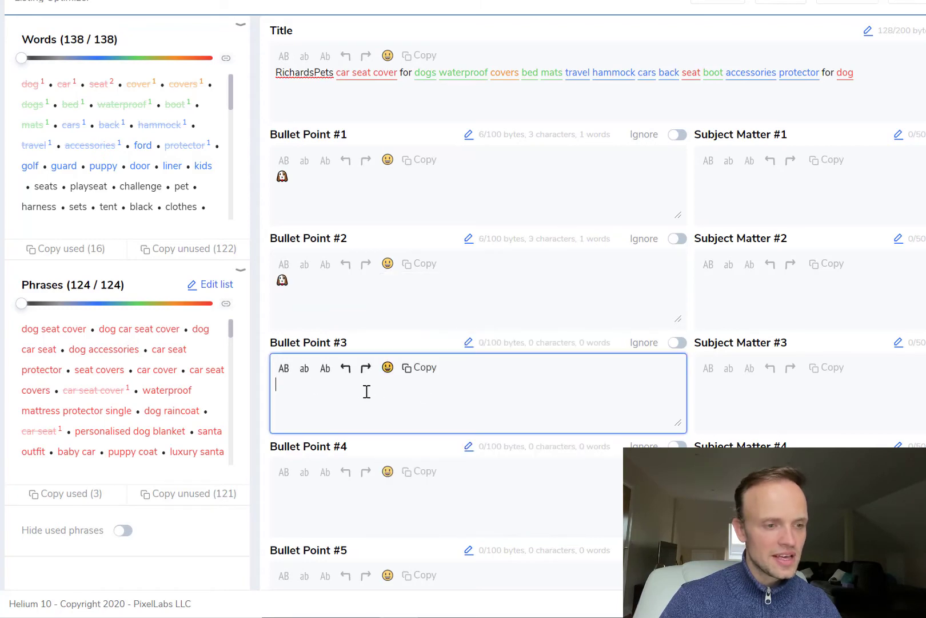
# Step: Insert the same dog face emoji at the start of Bullet Points #3, #4 and #5
pyautogui.click(388, 368)
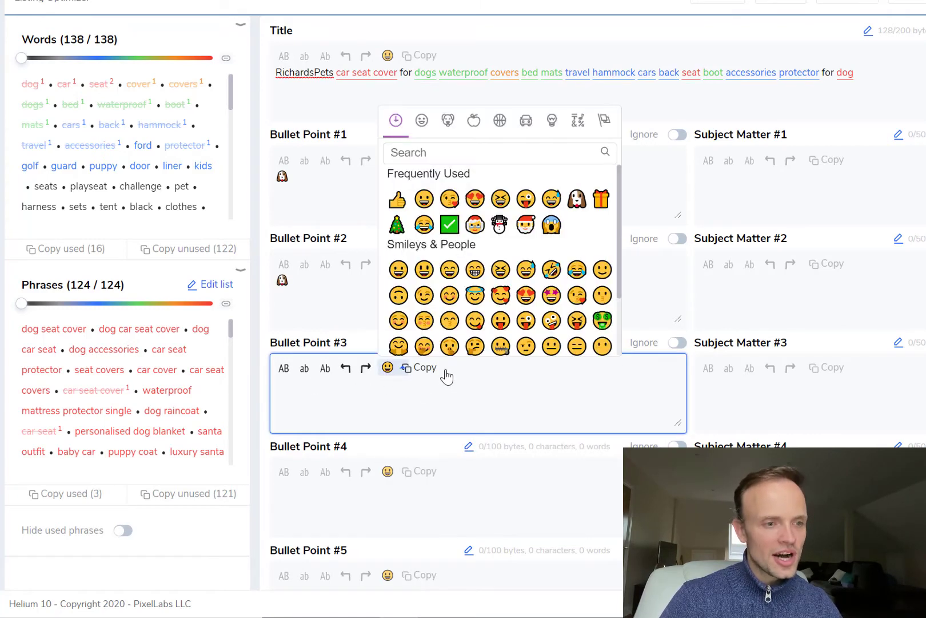
pyautogui.click(450, 227)
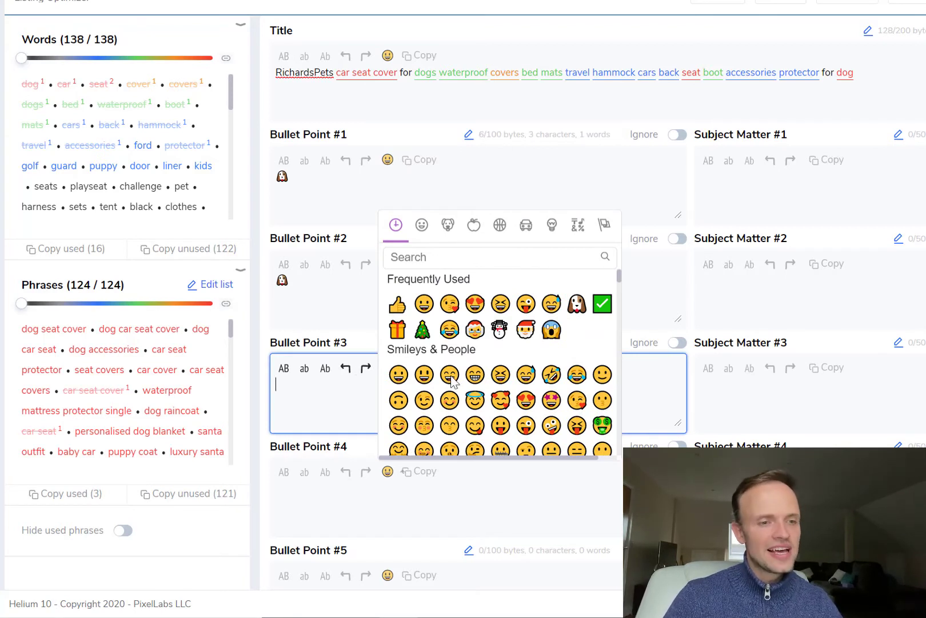
pyautogui.click(580, 302)
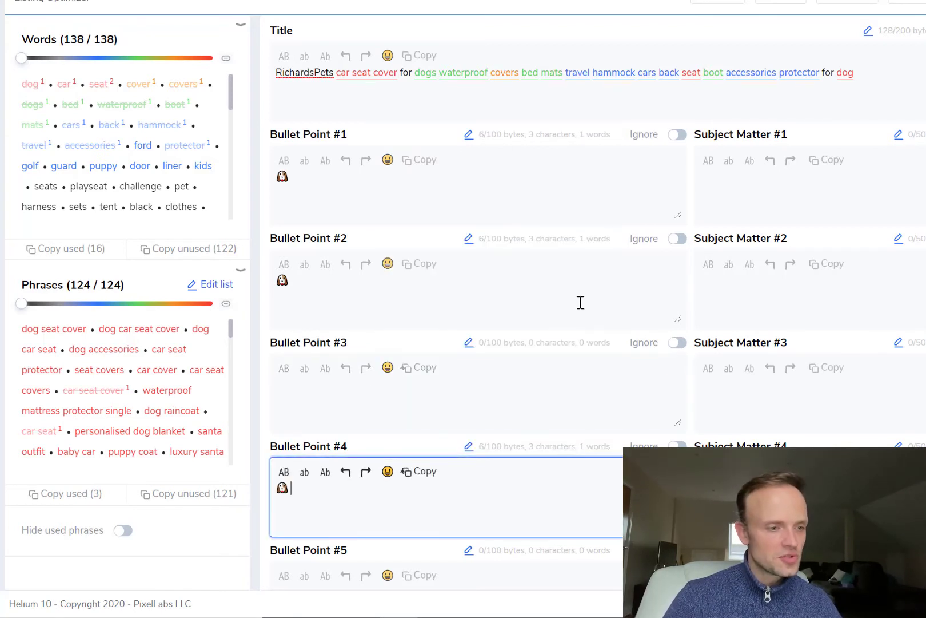
pyautogui.click(346, 385)
pyautogui.click(387, 367)
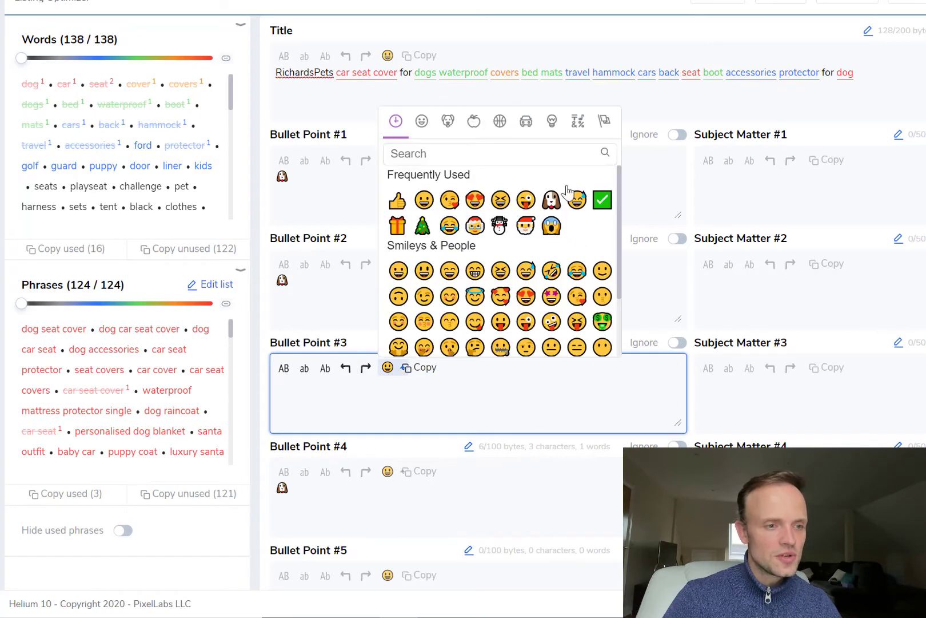
pyautogui.click(553, 199)
pyautogui.scroll(-3, 379, 457)
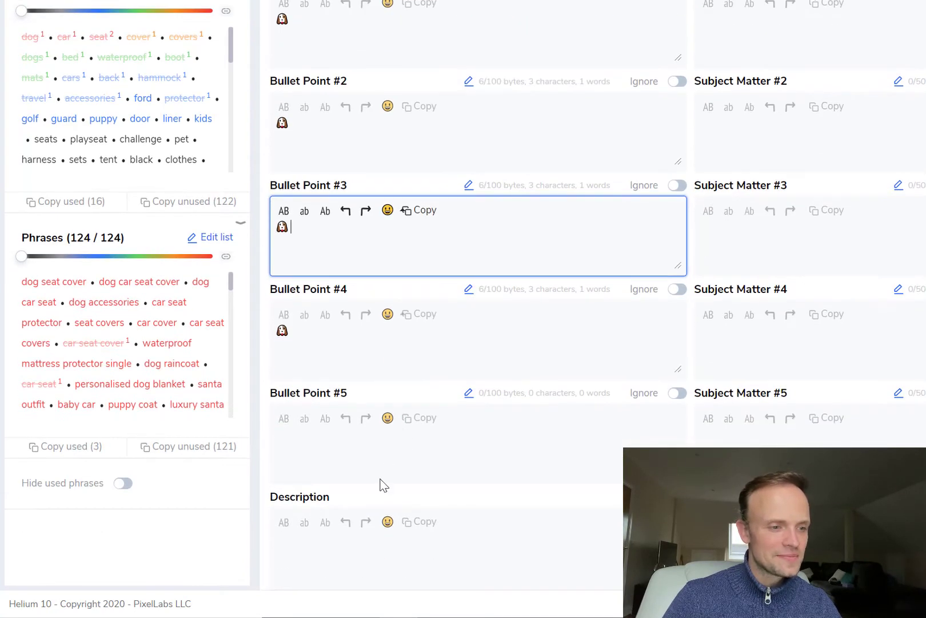
# Step: Write Bullet Point #1 with the heading "EASY TO INSTAL AND REMOVE" and text on how the car seat boot liner cover clips onto the existing seats
pyautogui.scroll(3, 378, 227)
pyautogui.click(390, 198)
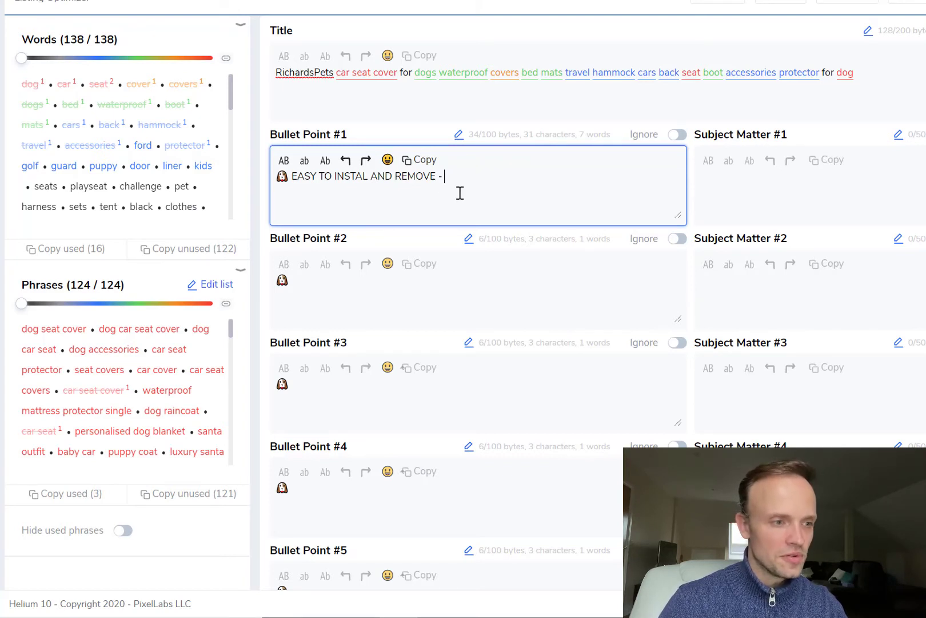
pyautogui.write('this car seat boot liner cover for dogs pets has a super easy installation. it simply aligns with your cars back seats or boots and clips on to the existing seats covering both the seats and the door')
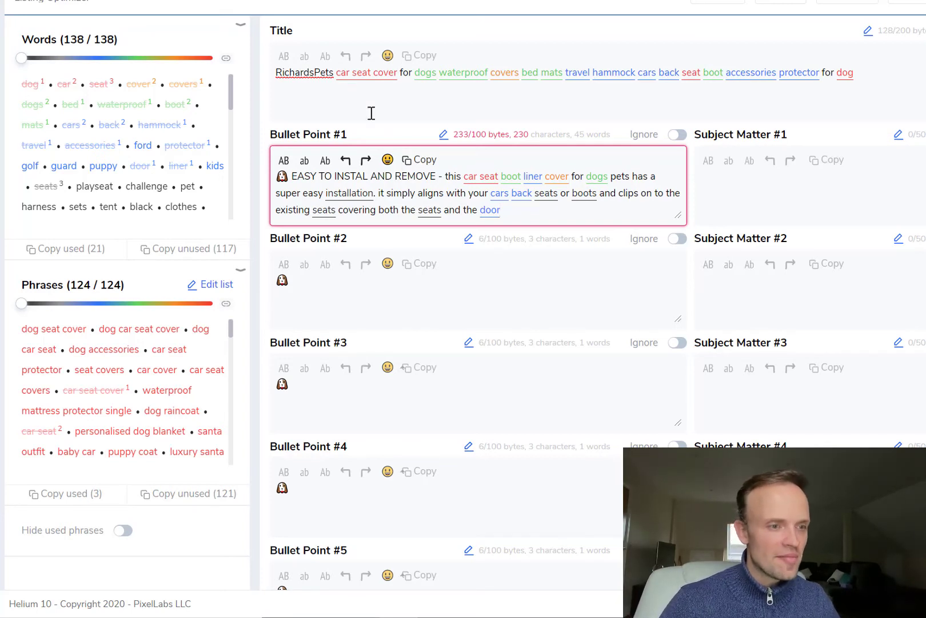
# Step: Highlight the capitalised heading and the dog emoji of Bullet Point #1 in turn
pyautogui.moveTo(436, 174); pyautogui.dragTo(293, 175)
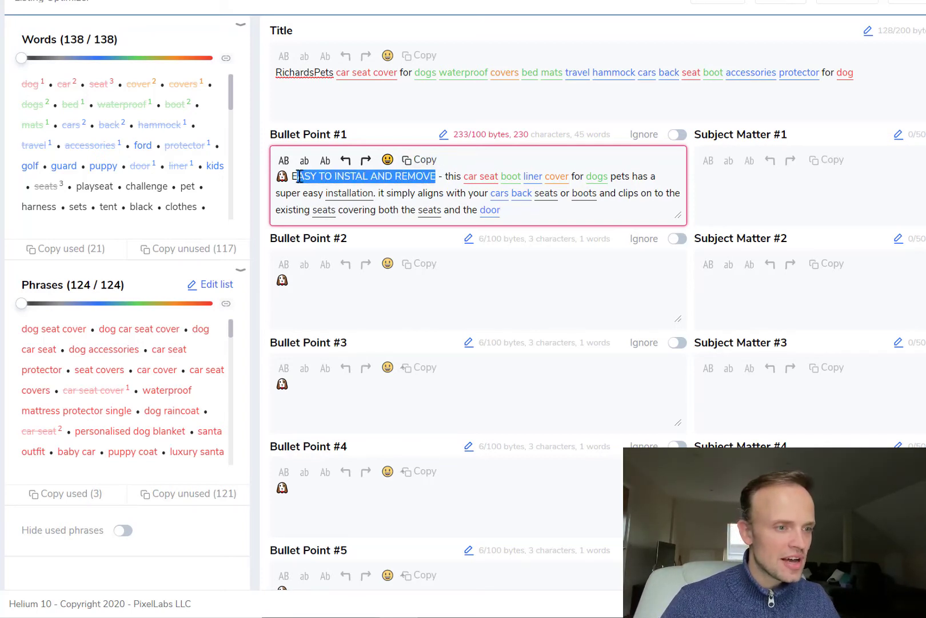
pyautogui.click(283, 176)
pyautogui.doubleClick(282, 175)
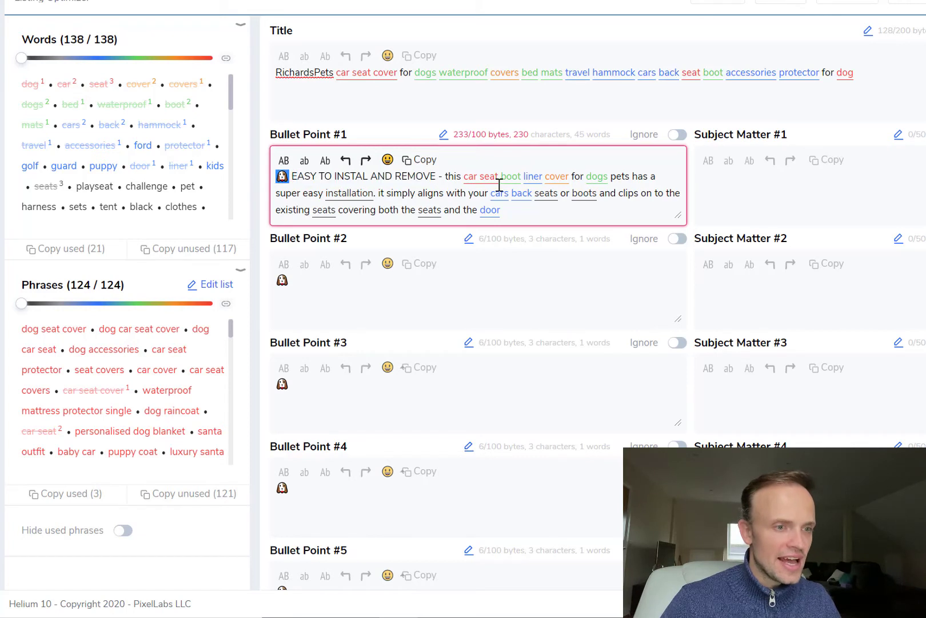
# Step: Capitalise the first letter of every word in Bullet Point #1's text after the heading
pyautogui.click(449, 176)
pyautogui.moveTo(448, 176); pyautogui.dragTo(669, 202)
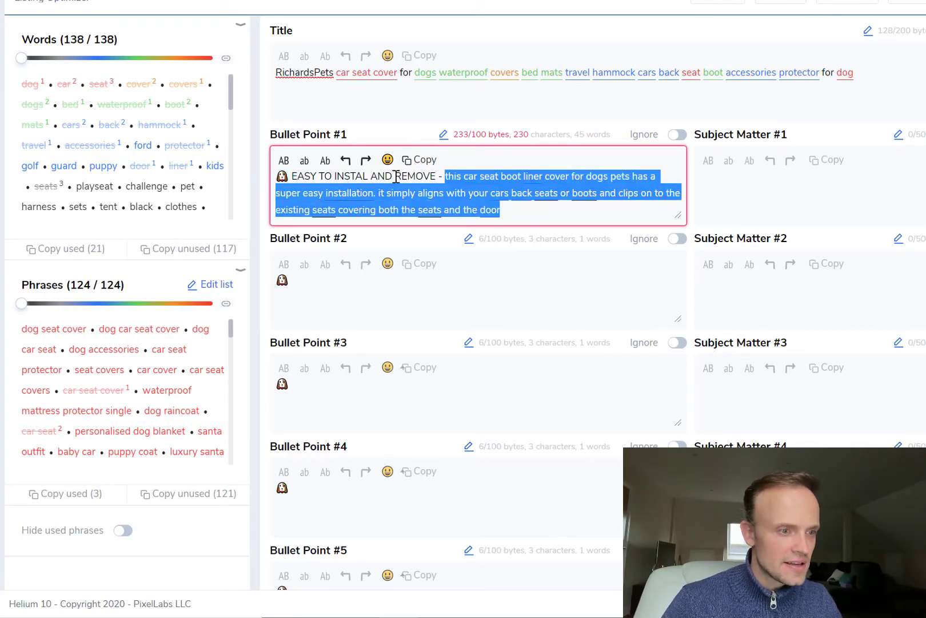
pyautogui.click(325, 160)
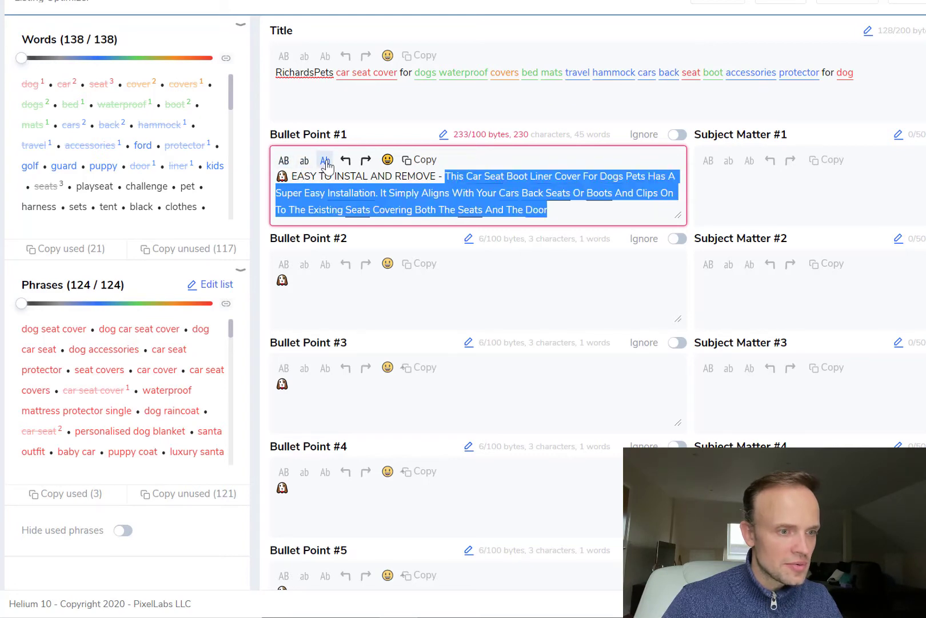
pyautogui.click(565, 213)
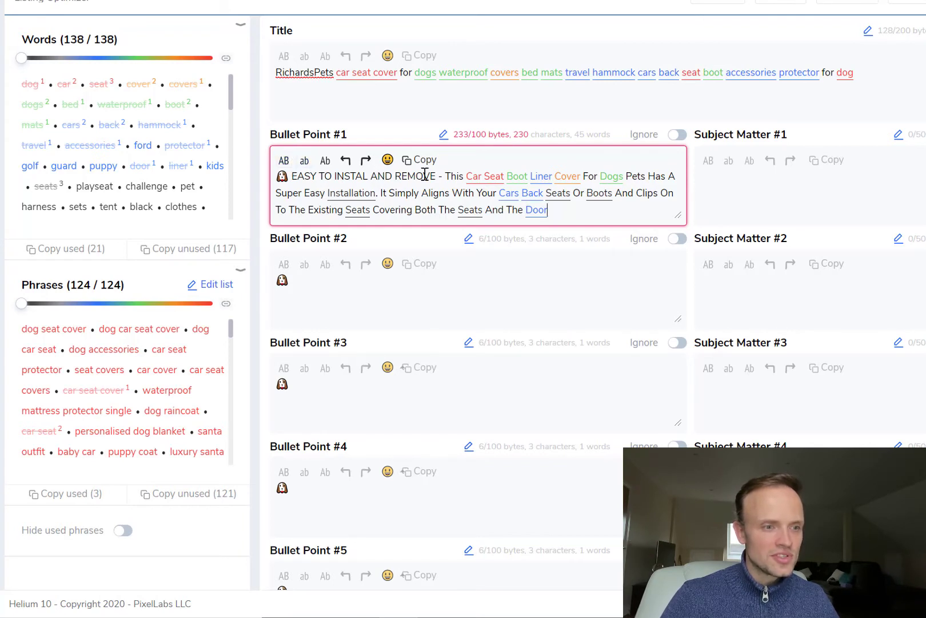
# Step: Try title case on the heading of Bullet Point #1 and switch it back to all capitals
pyautogui.moveTo(436, 175); pyautogui.dragTo(292, 175)
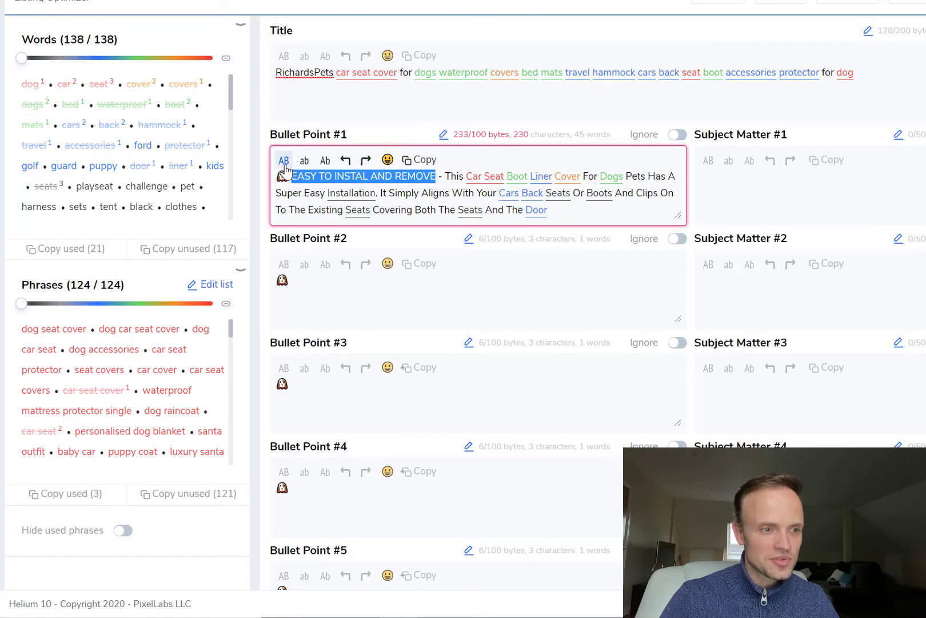
pyautogui.click(325, 164)
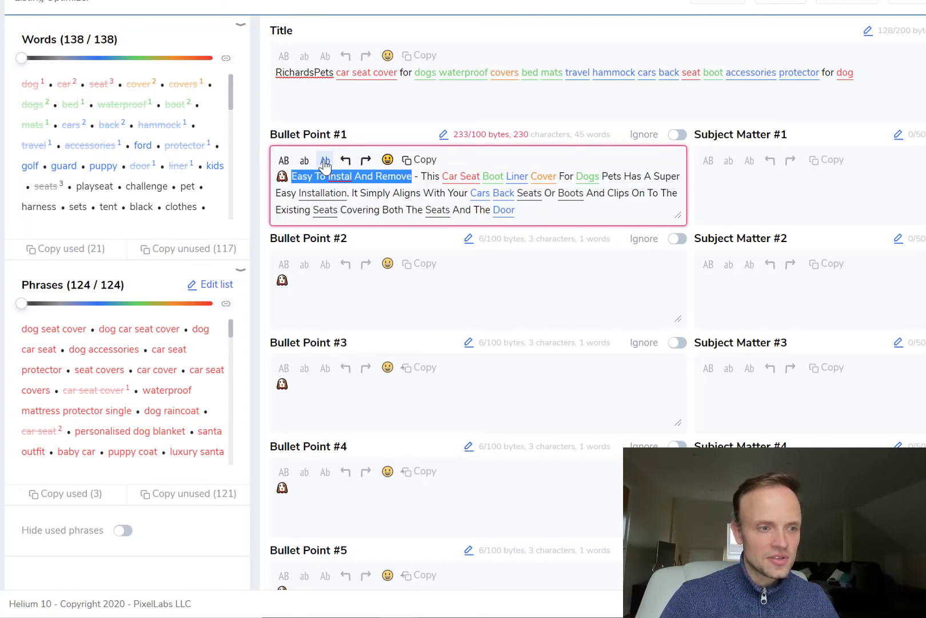
pyautogui.click(288, 164)
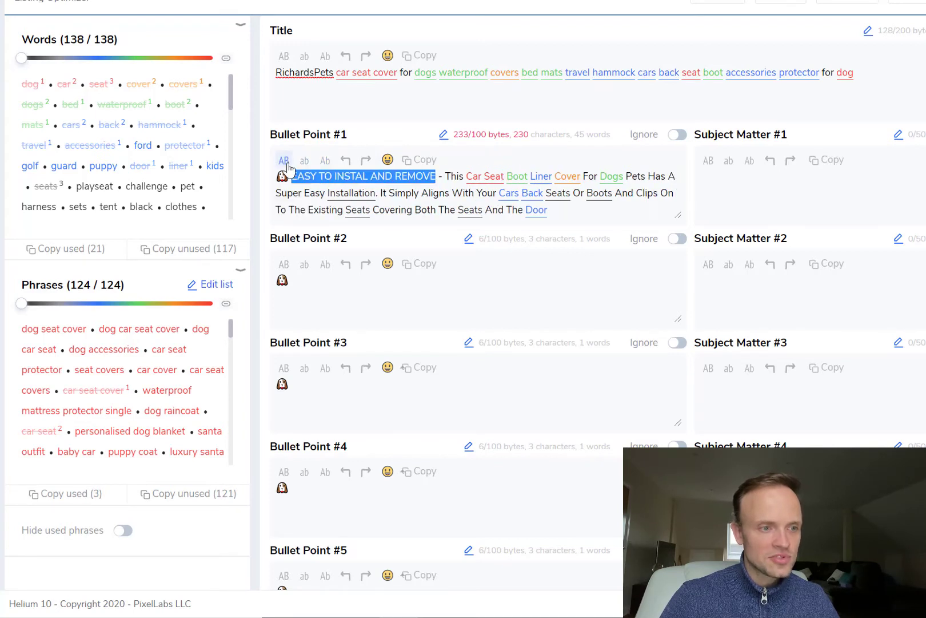
pyautogui.click(572, 215)
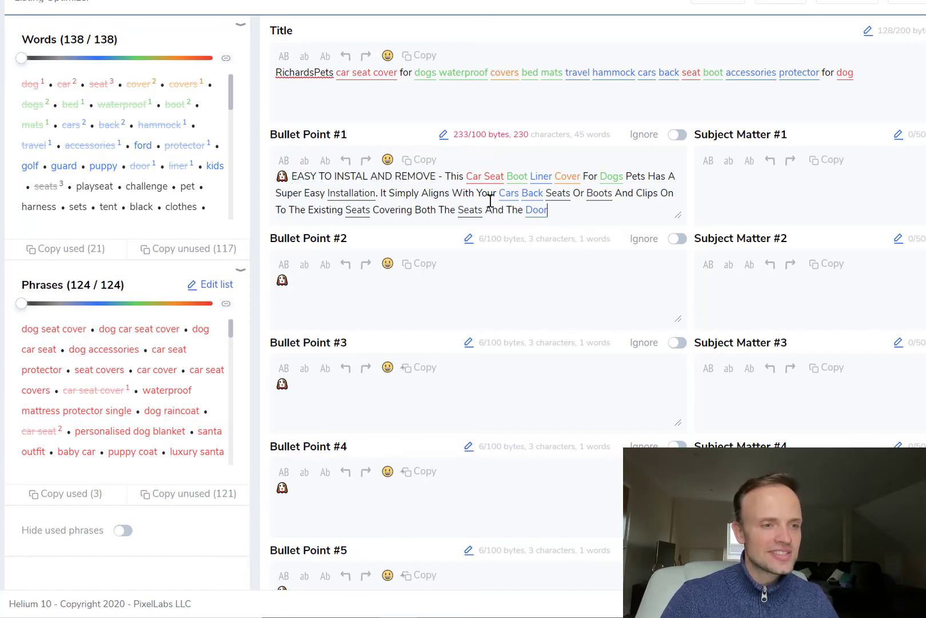
# Step: Highlight the heading of Bullet Point #1 and the descriptive text that follows it
pyautogui.moveTo(436, 178); pyautogui.dragTo(309, 178)
pyautogui.moveTo(445, 176); pyautogui.dragTo(498, 193)
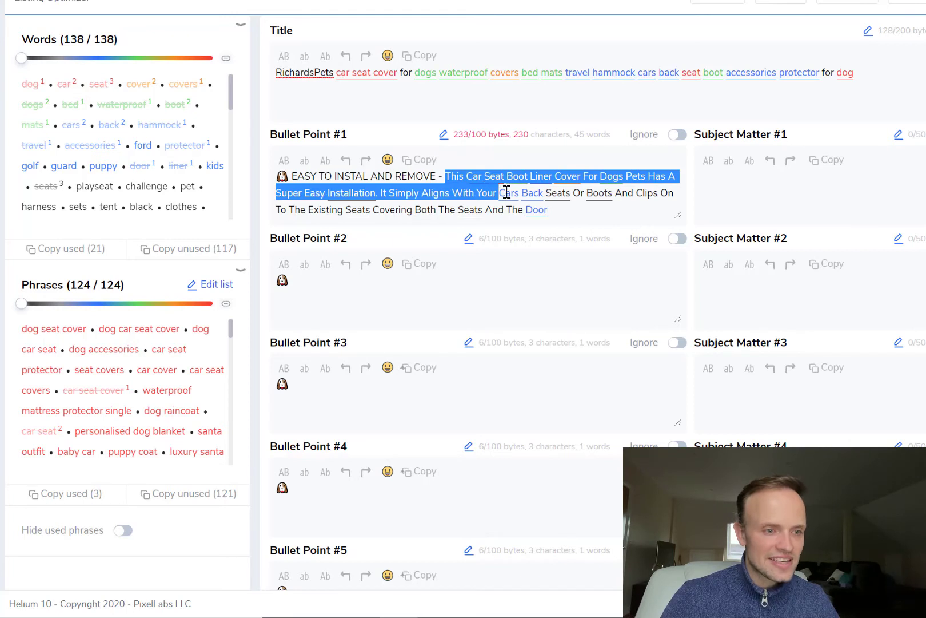
pyautogui.click(625, 211)
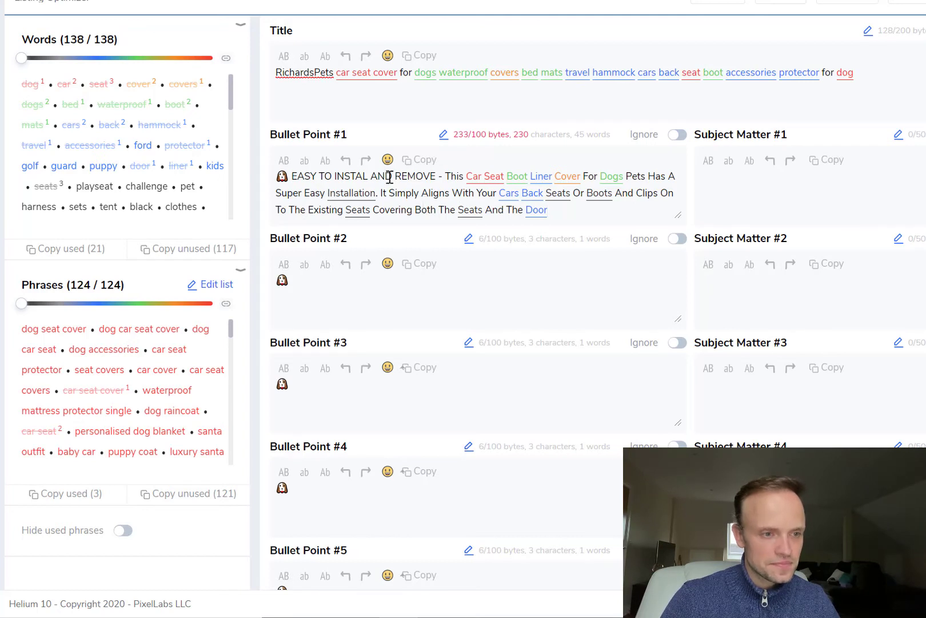
# Step: Paste the prepared "SUITABLE FOR DIFFERENT VEHICLES" text into Bullet Point #2, and fill Bullet Points #3 to #5 and the description with their prepared texts
pyautogui.click(512, 291)
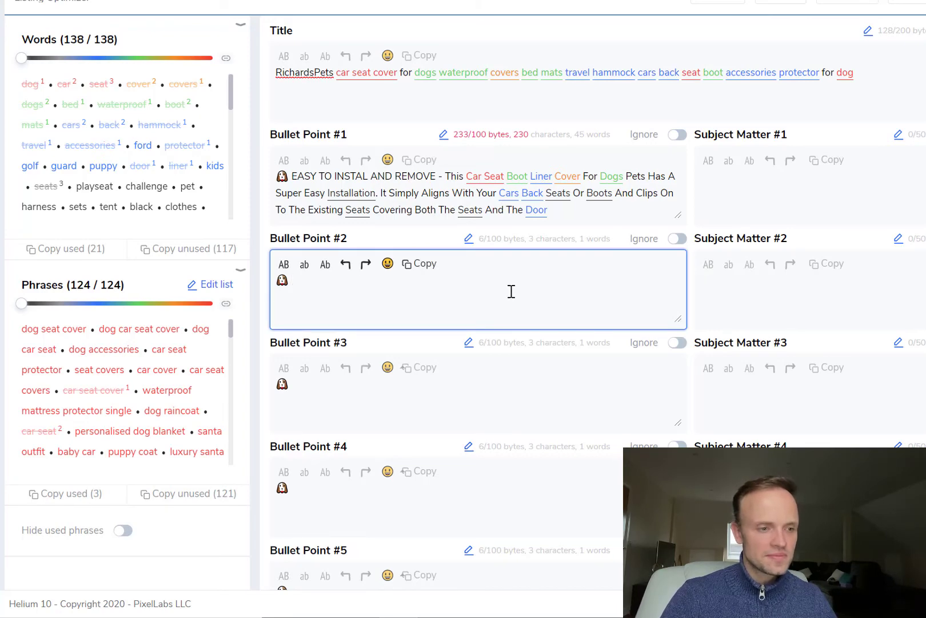
pyautogui.hotkey('ctrl', 'v')
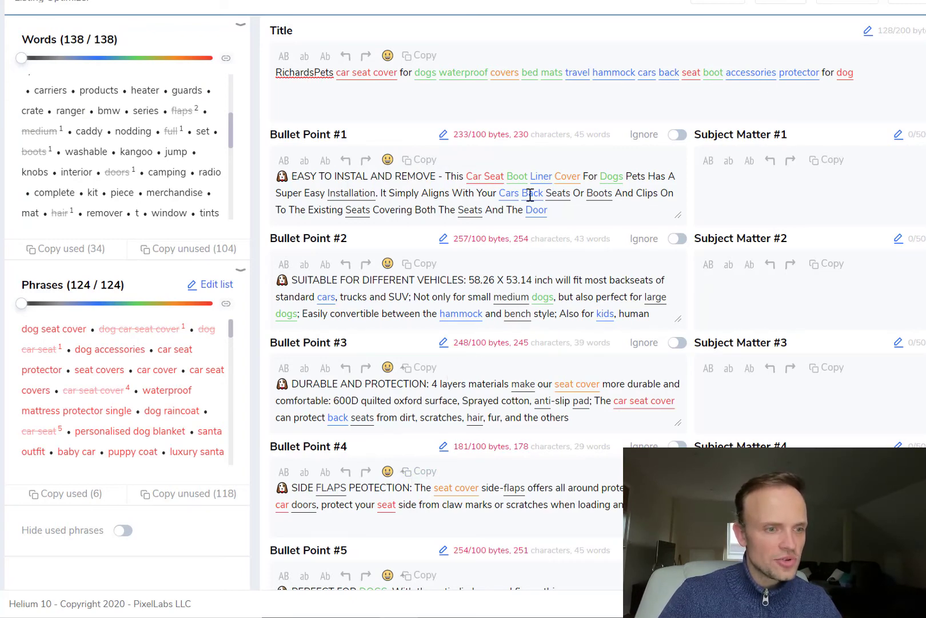
# Step: Review the completed bullet points, the product description and the empty Search Terms field
pyautogui.scroll(-3, 572, 257)
pyautogui.scroll(-2, 420, 423)
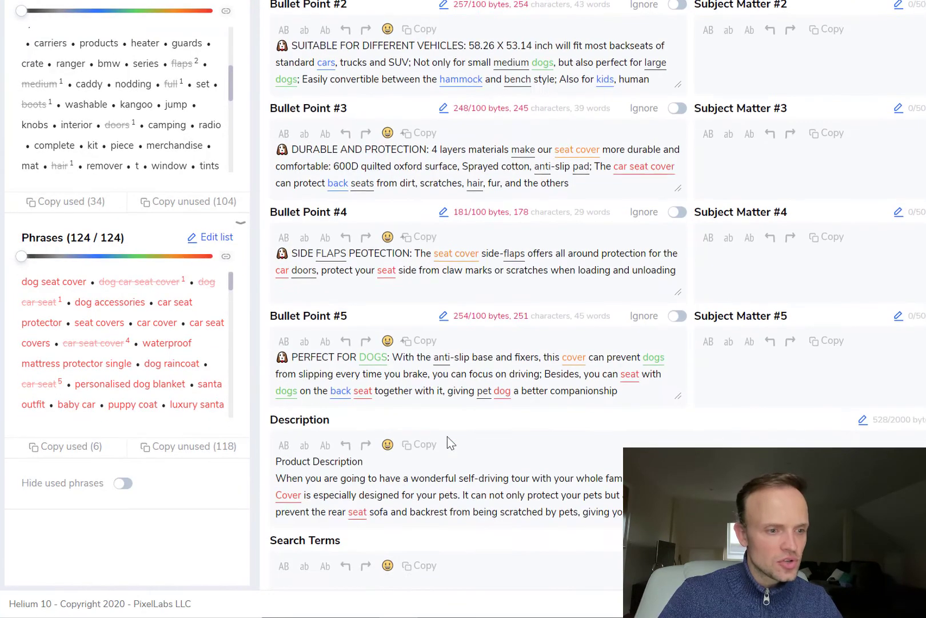
pyautogui.scroll(-1, 480, 476)
pyautogui.scroll(-1, 480, 475)
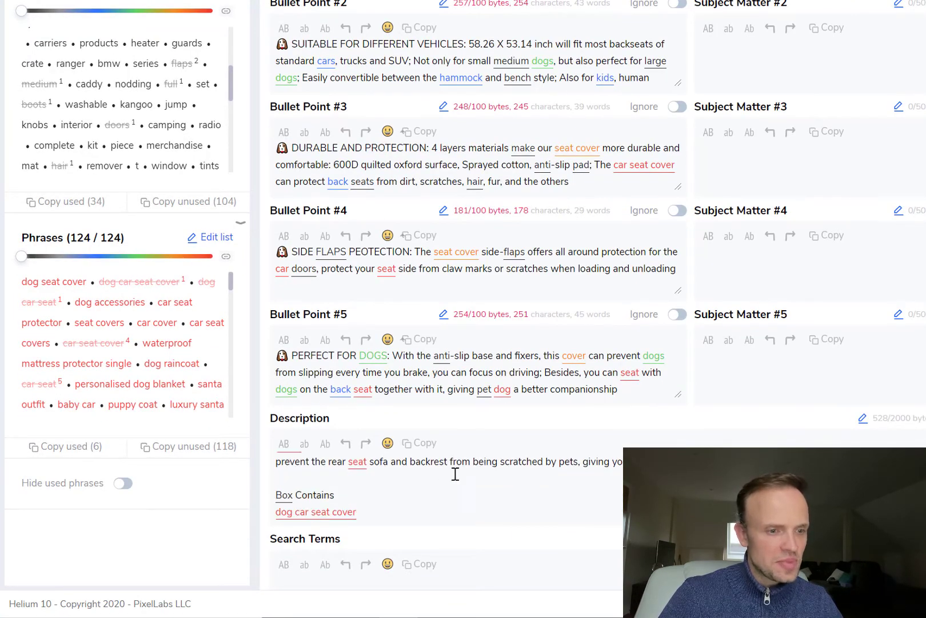
pyautogui.scroll(3, 487, 478)
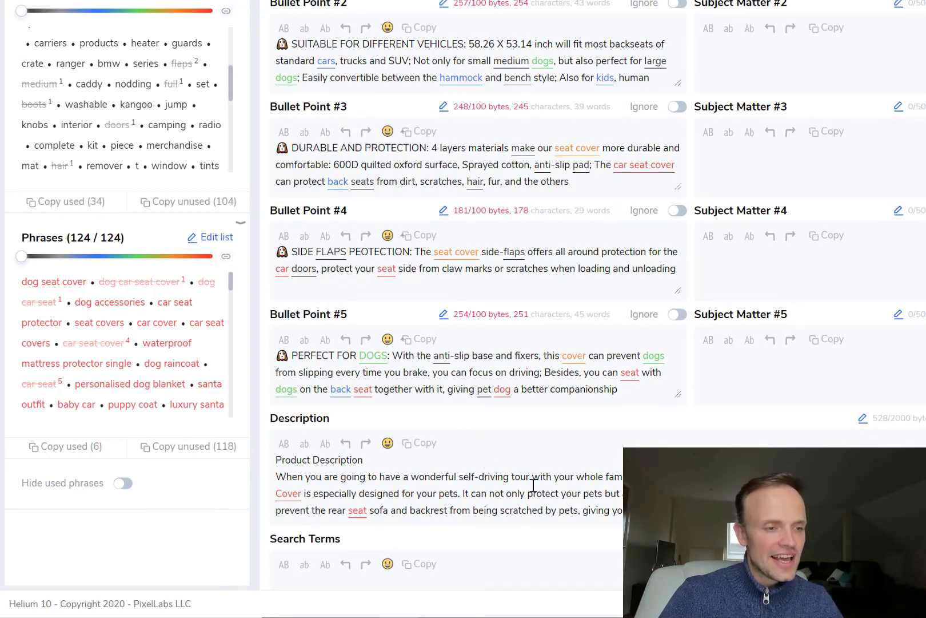
pyautogui.scroll(-4, 533, 485)
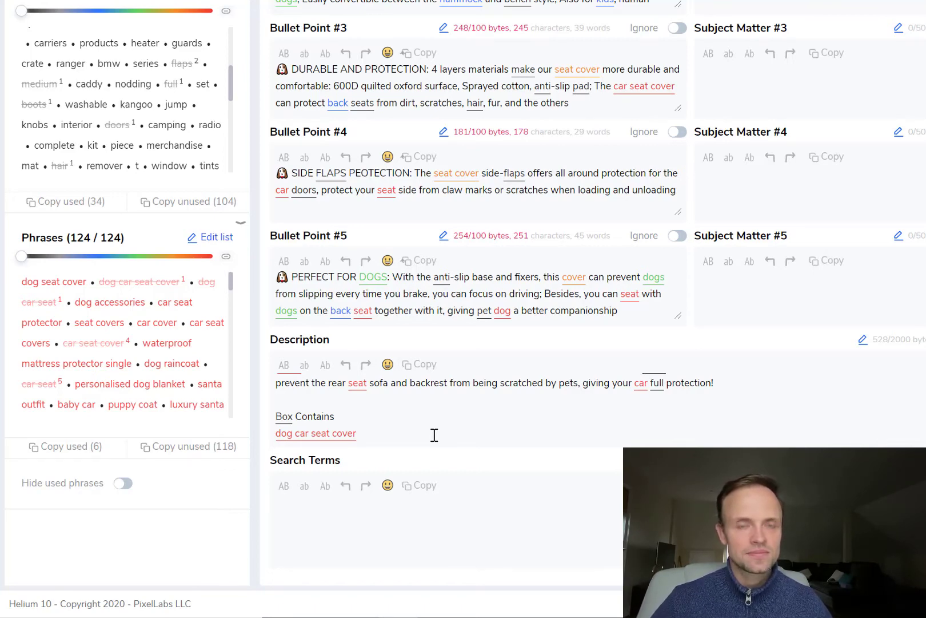
pyautogui.scroll(5, 435, 435)
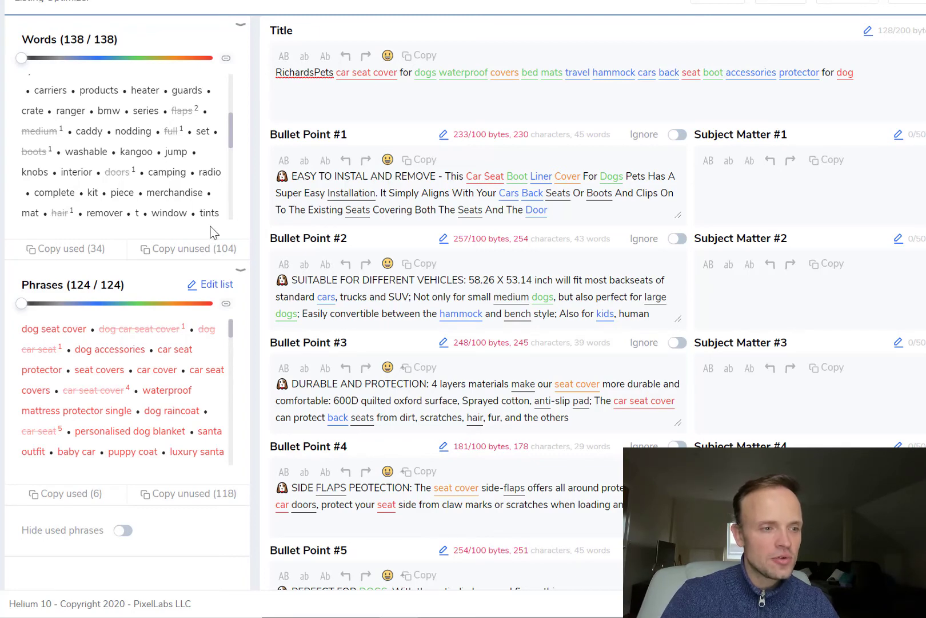
# Step: Copy the unused keywords from the word list and paste them into the Search Terms field
pyautogui.click(205, 258)
pyautogui.scroll(-5, 443, 486)
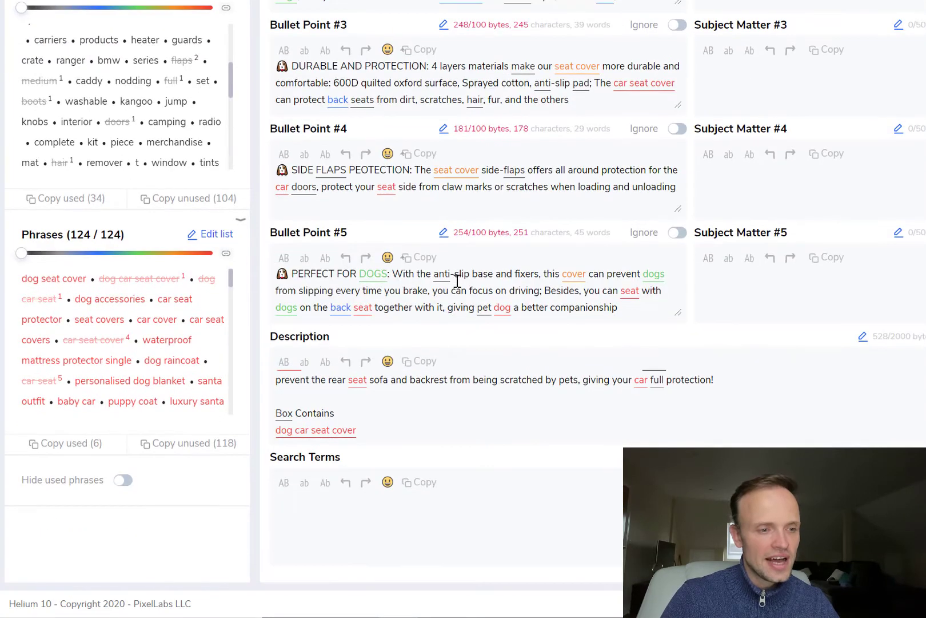
pyautogui.click(436, 503)
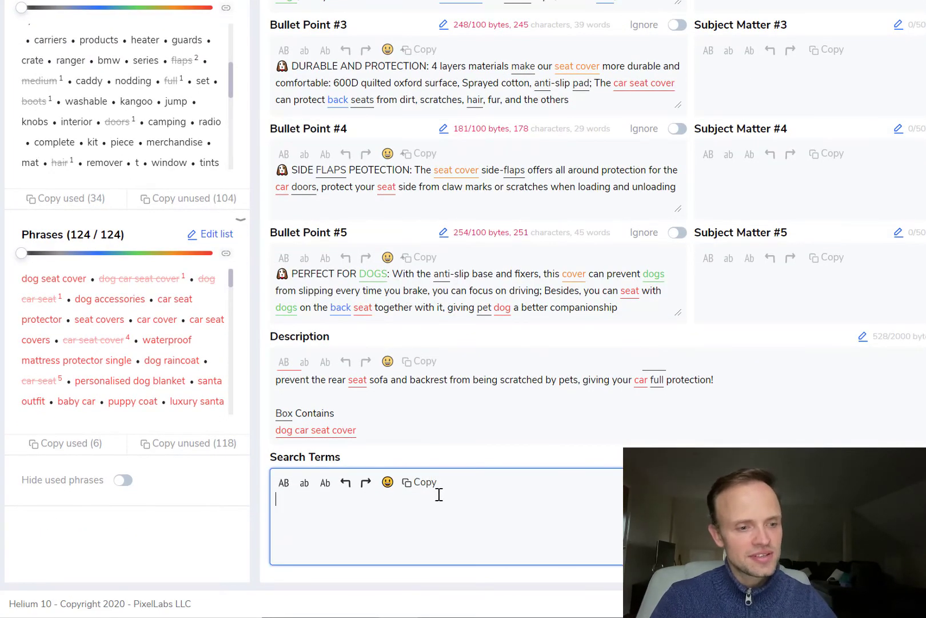
pyautogui.hotkey('ctrl', 'v')
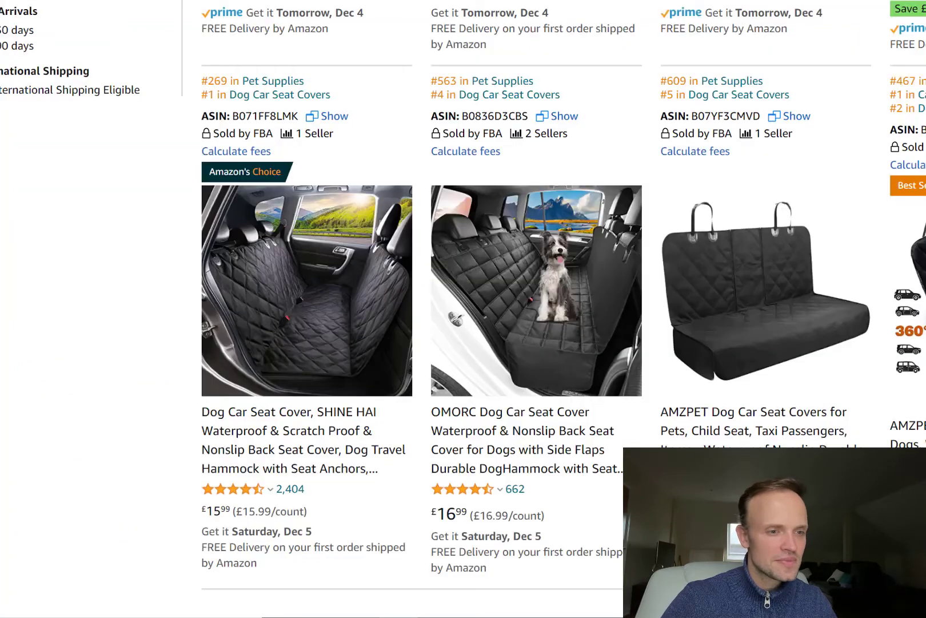
# Step: Open the OMORC dog car seat cover listing on Amazon and load it into Helium 10's Listing Optimizer
pyautogui.click(605, 303)
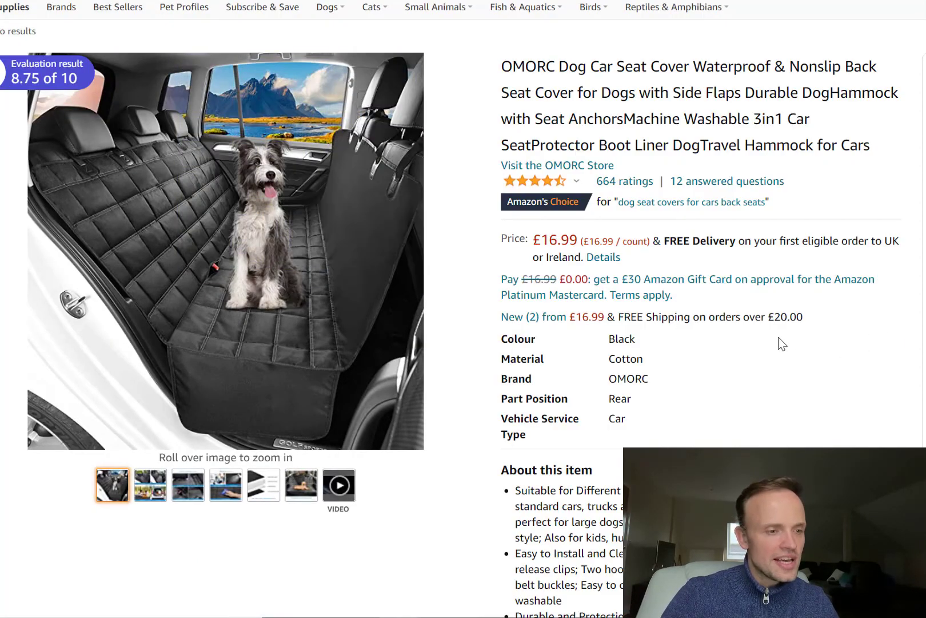
pyautogui.scroll(-10, 783, 343)
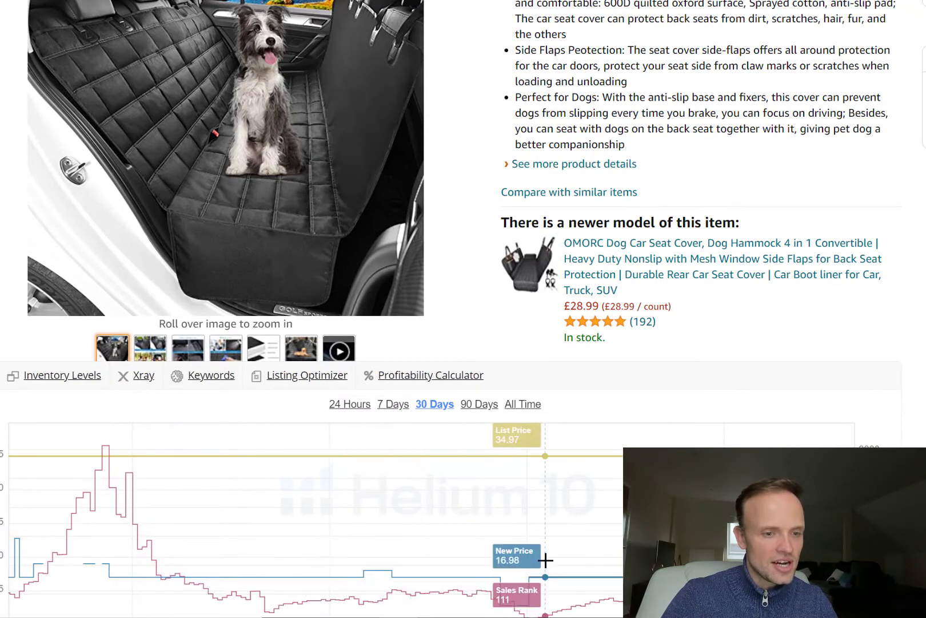
pyautogui.scroll(-1, 545, 564)
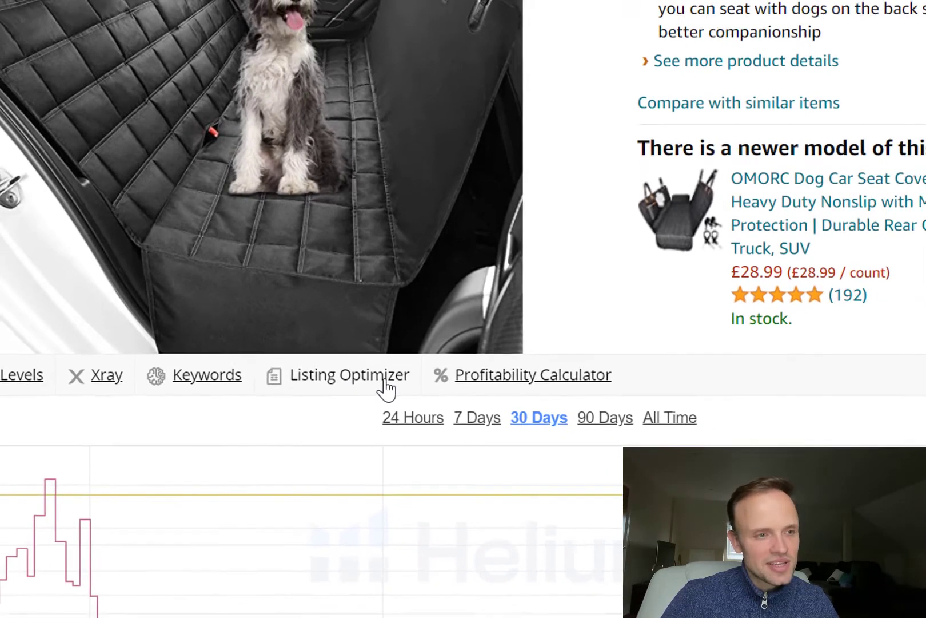
pyautogui.click(397, 395)
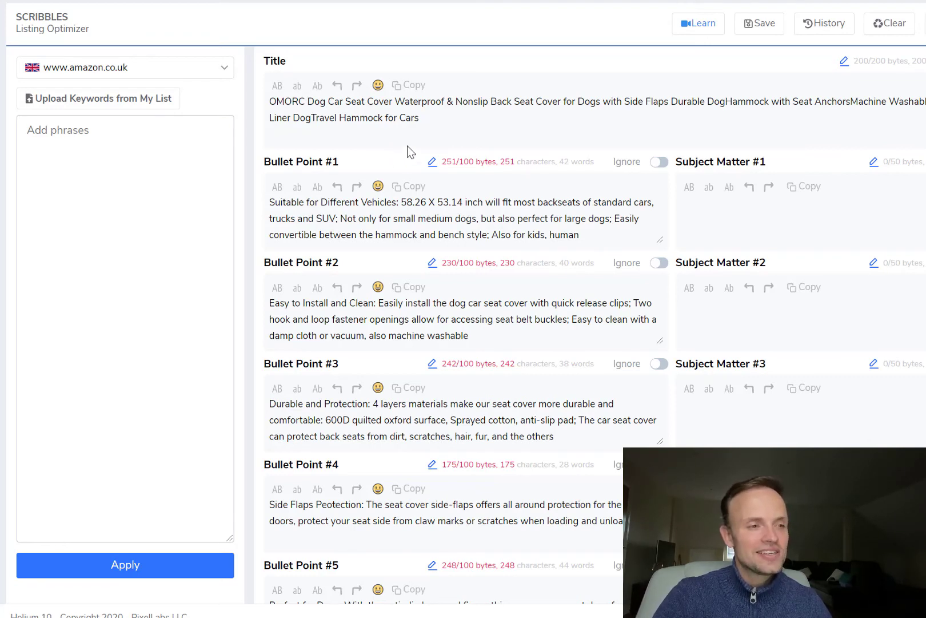
# Step: Switch to Cerebro and copy the filtered keywords to the clipboard
pyautogui.click(175, 189)
pyautogui.click(367, 163)
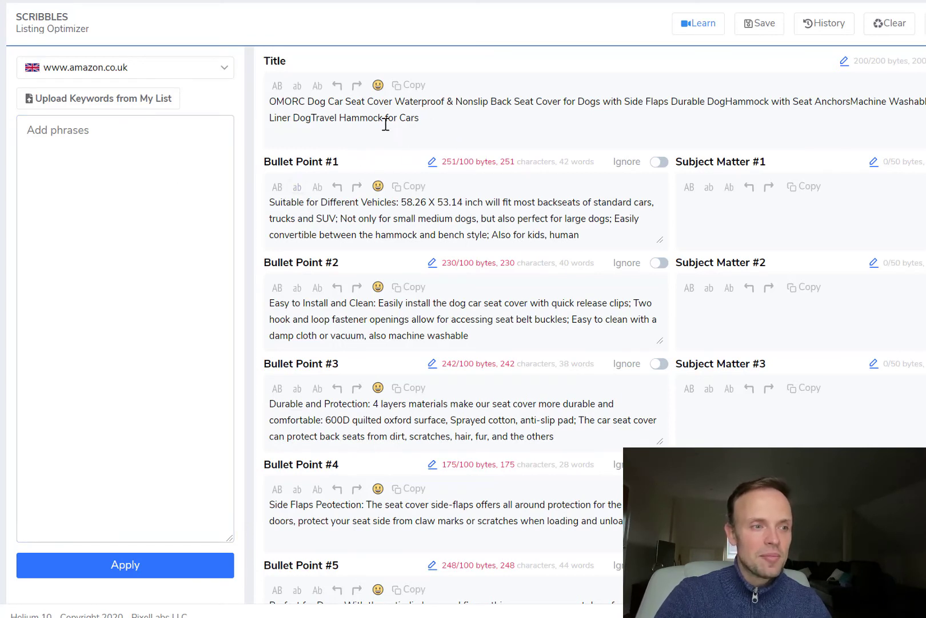
pyautogui.click(185, 207)
pyautogui.click(139, 185)
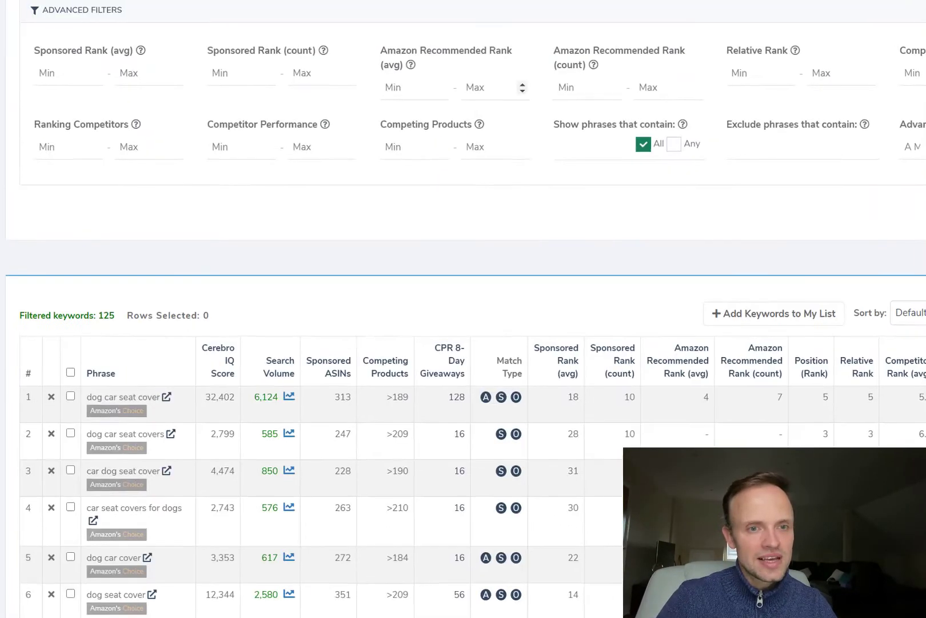
pyautogui.click(838, 61)
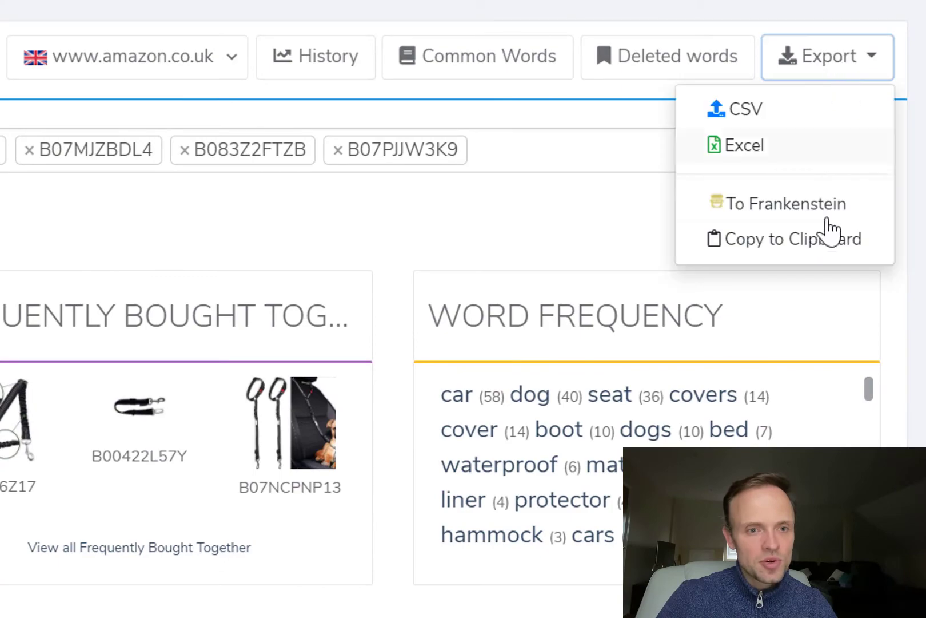
pyautogui.click(820, 243)
pyautogui.scroll(-5, 457, 308)
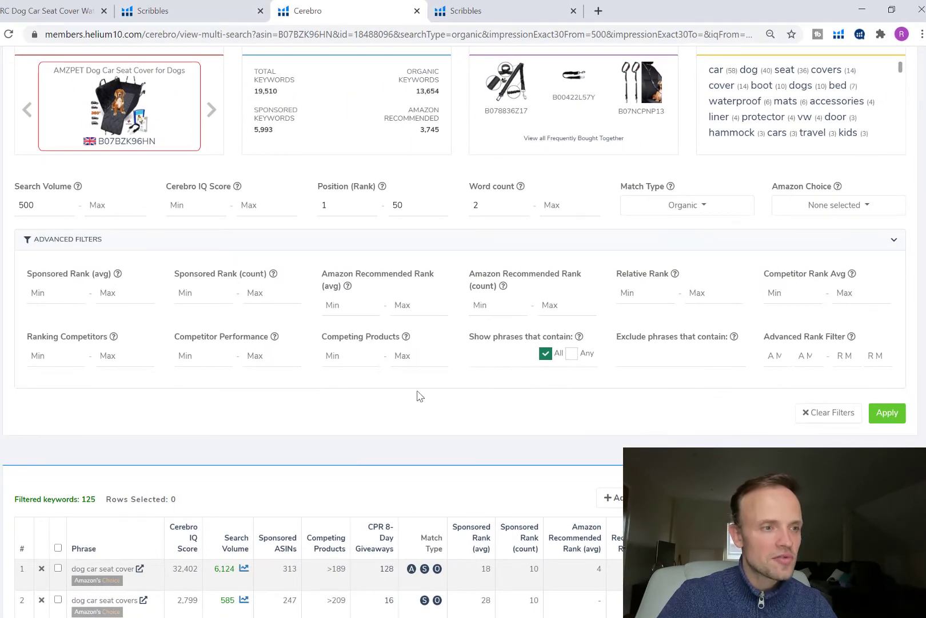
pyautogui.scroll(3, 353, 407)
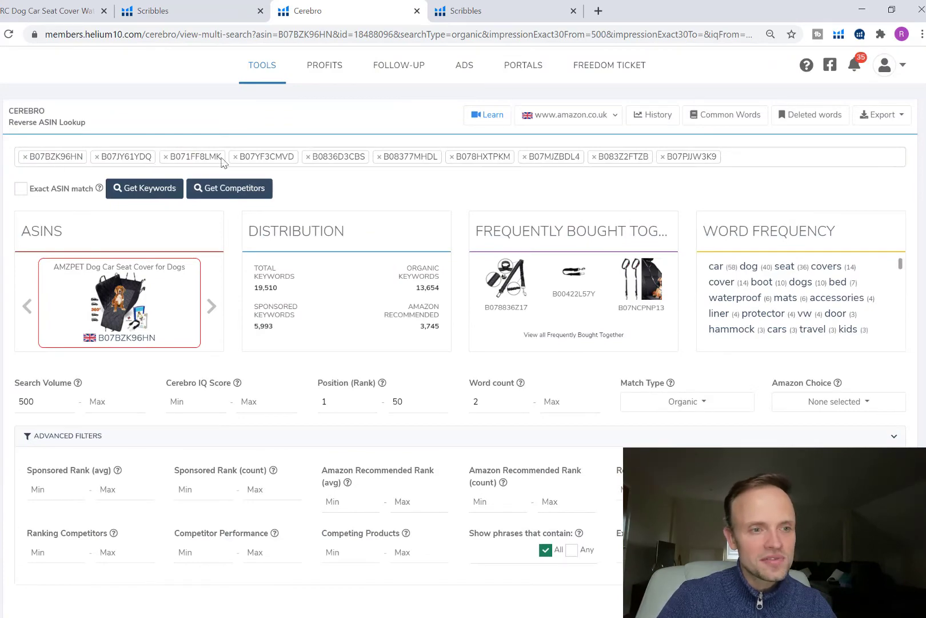
# Step: Return to the OMORC listing in Scribbles, paste the copied keywords as phrases and apply them
pyautogui.click(165, 10)
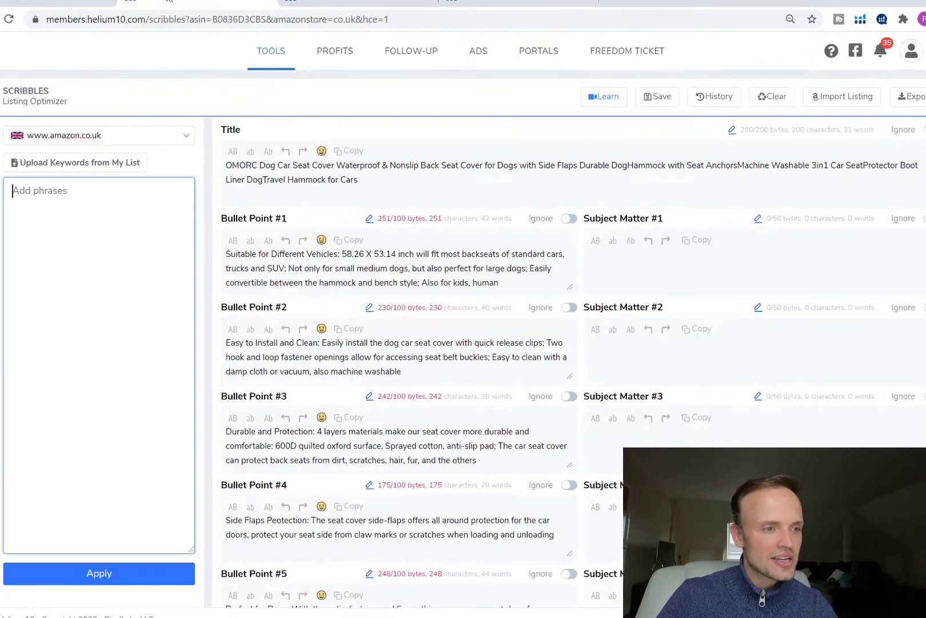
pyautogui.hotkey('ctrl', 'v')
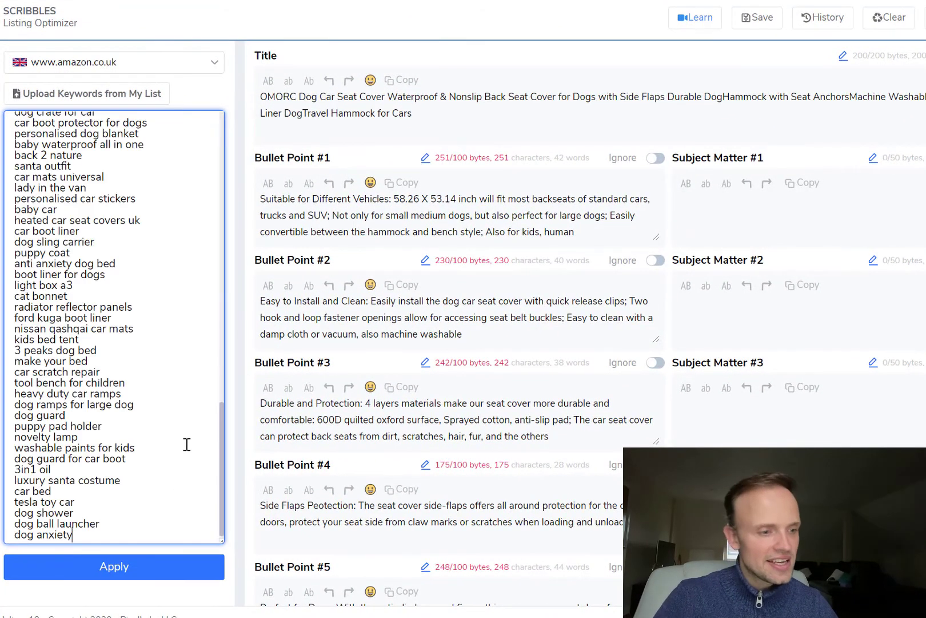
pyautogui.click(149, 574)
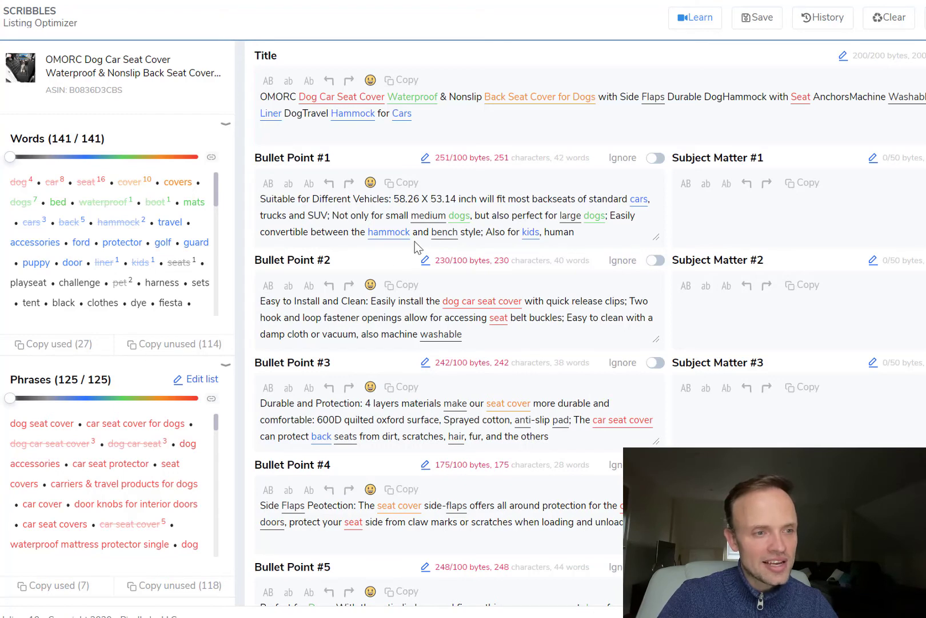
# Step: Replace the OMORC brand in the title with RichardsPets and separate the run-together words such as "DogHammock" and "AnchorsMachine"
pyautogui.doubleClick(271, 96)
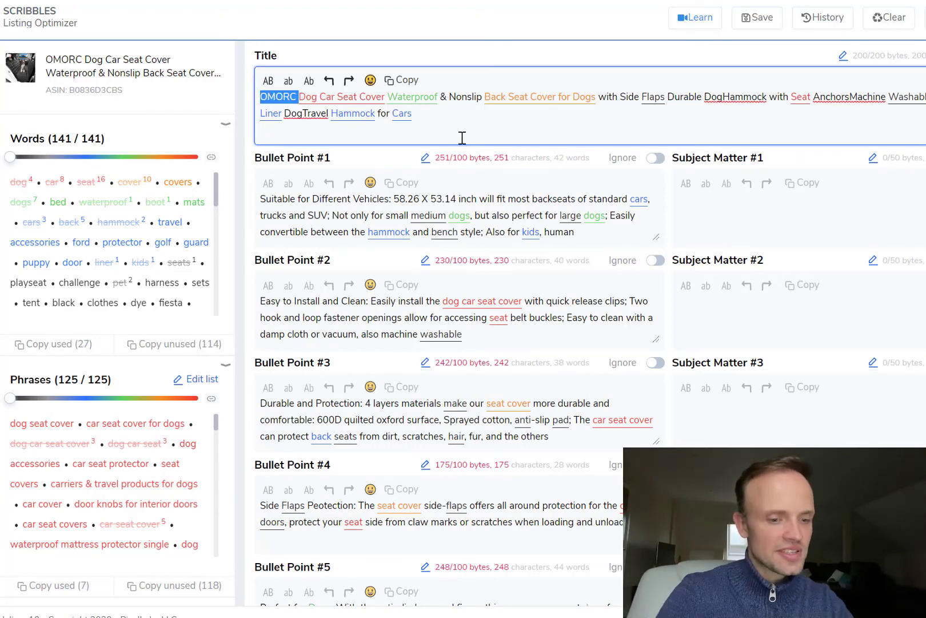
pyautogui.write('RichardsPe')
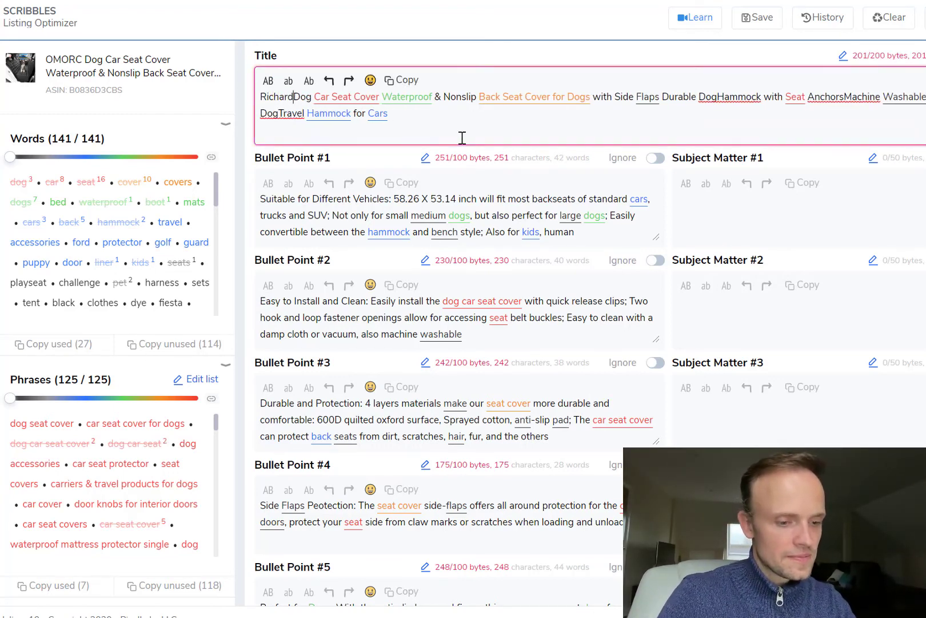
pyautogui.write('ts')
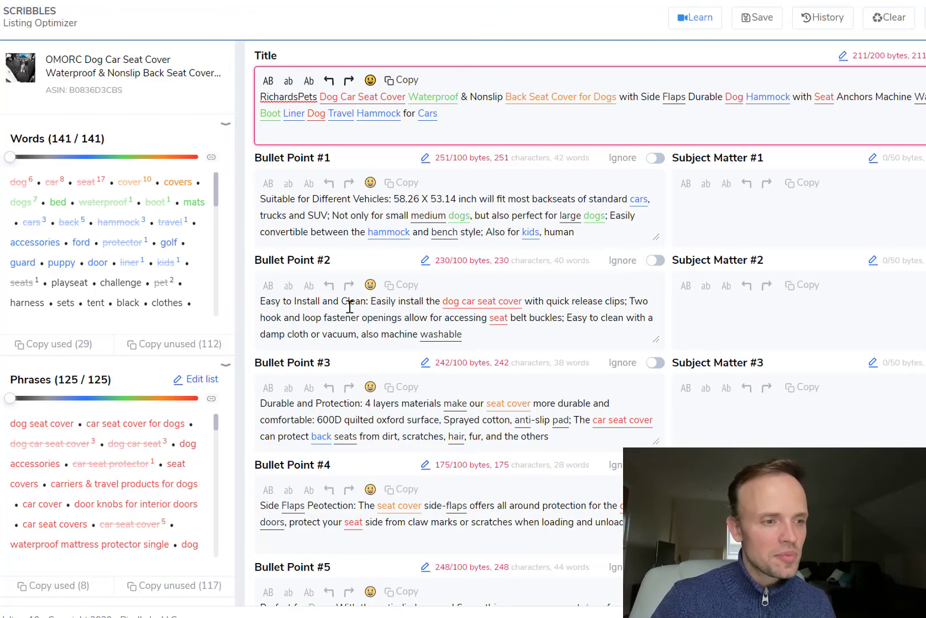
# Step: Insert the dog face emoji at the start of each of the five bullet points
pyautogui.click(257, 201)
pyautogui.click(263, 198)
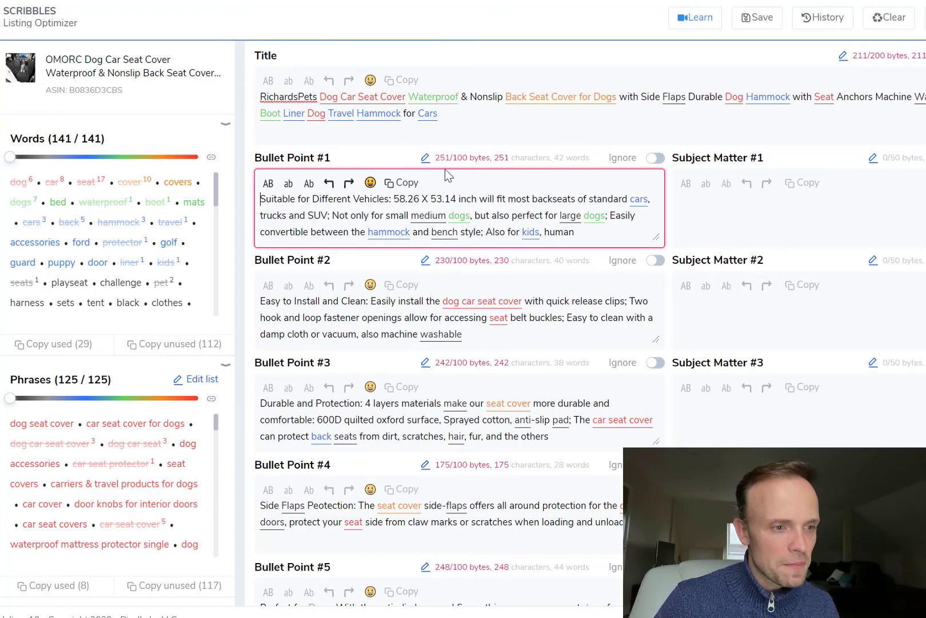
pyautogui.click(370, 182)
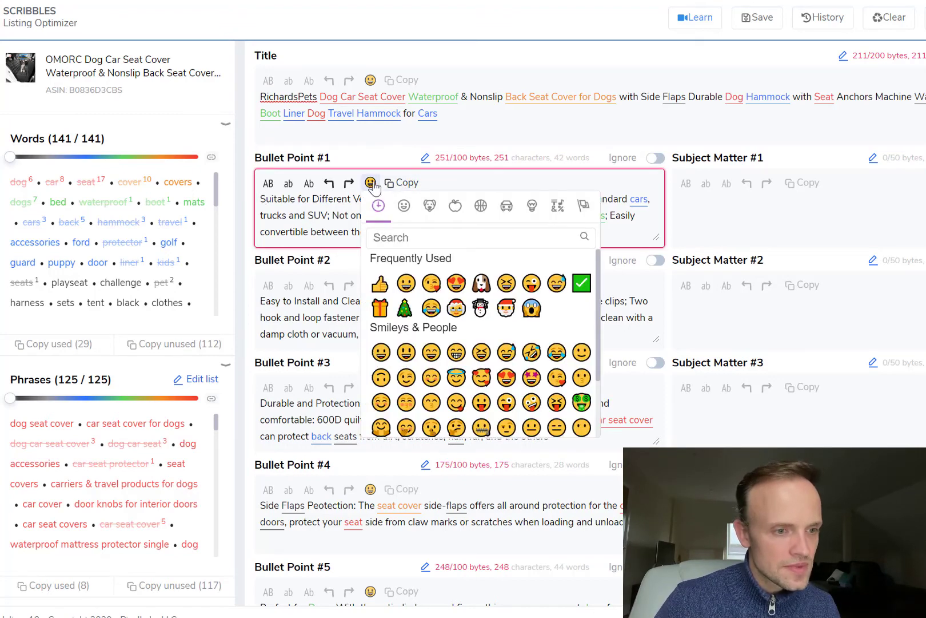
pyautogui.click(480, 289)
pyautogui.click(359, 403)
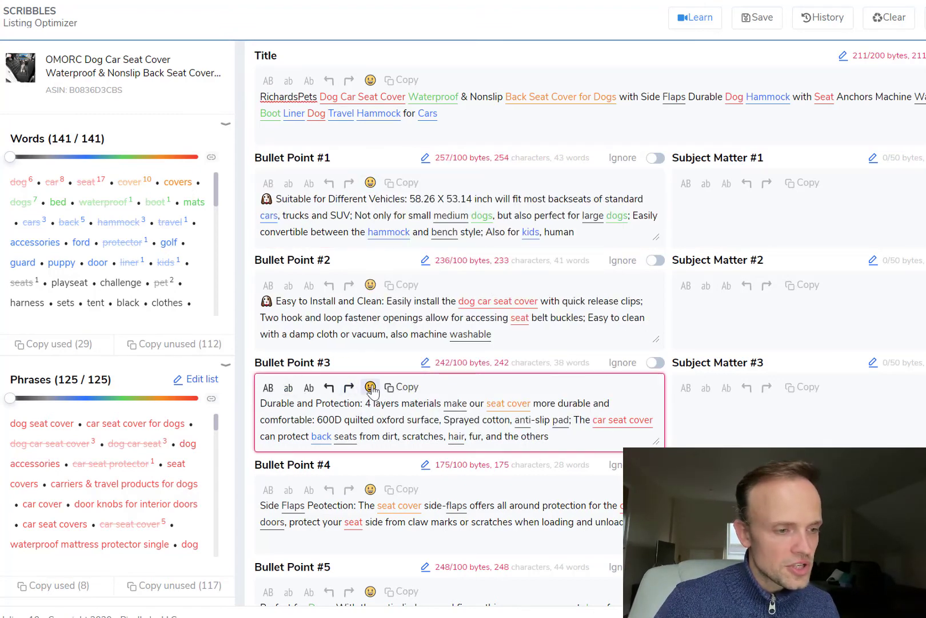
pyautogui.click(370, 388)
pyautogui.click(436, 224)
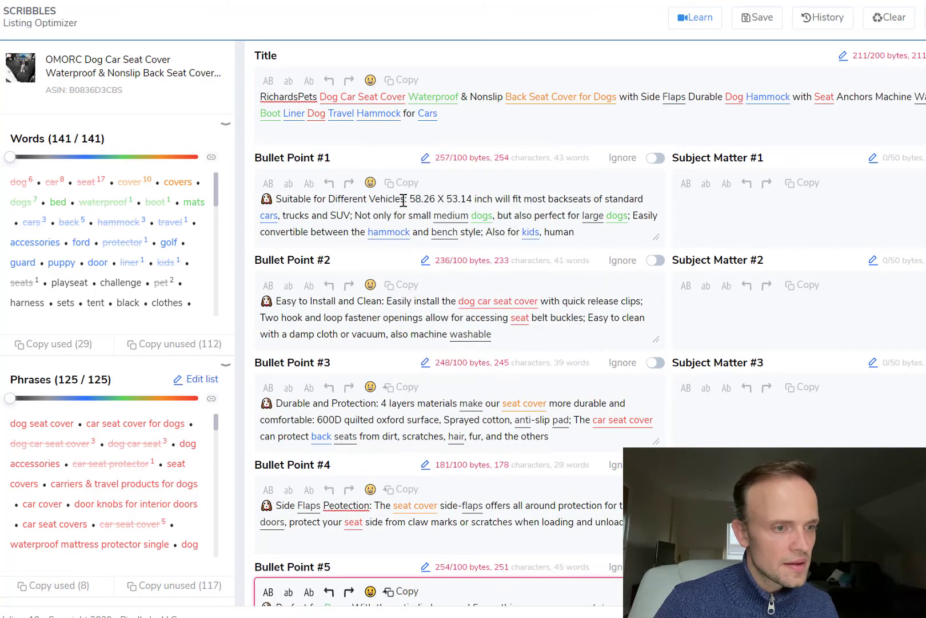
# Step: Convert the bullet point headings to uppercase, from "SUITABLE FOR DIFFERENT VEHICLES" to "PERFECT FOR DOGS", and correct the misspelled "Peotection"
pyautogui.moveTo(405, 198); pyautogui.dragTo(279, 199)
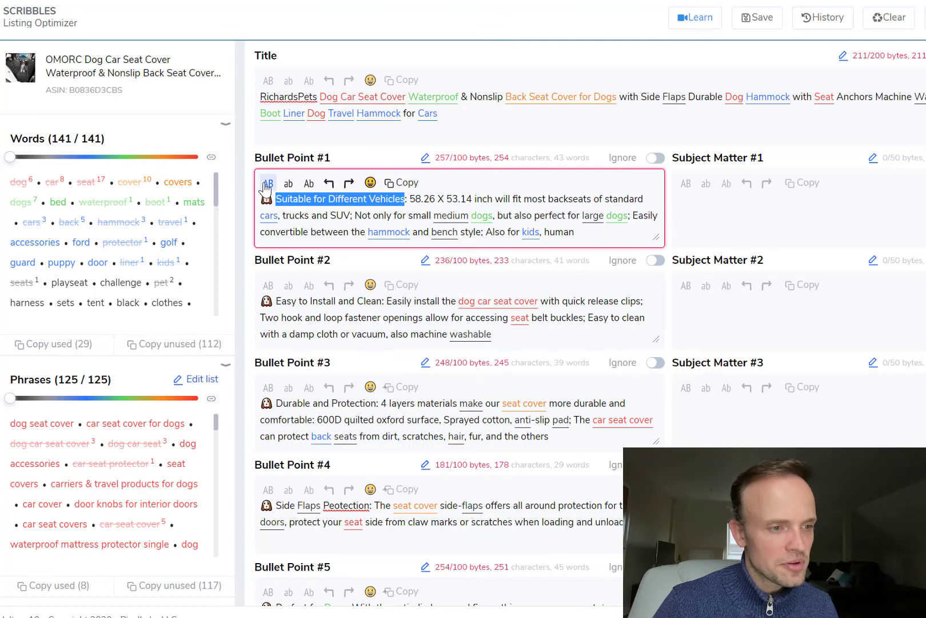
pyautogui.click(268, 184)
pyautogui.moveTo(382, 301); pyautogui.dragTo(275, 301)
pyautogui.click(268, 285)
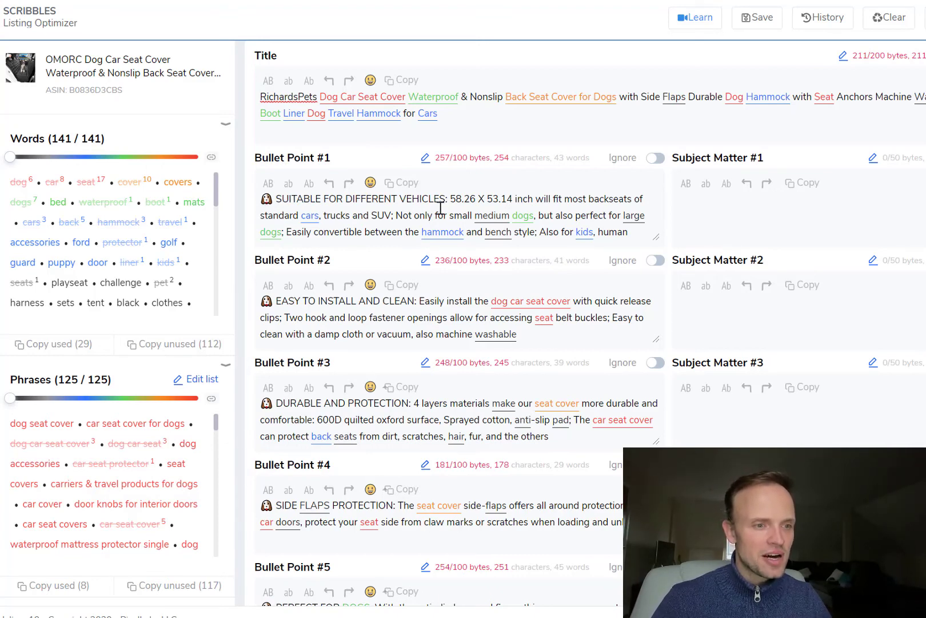
pyautogui.moveTo(447, 198); pyautogui.dragTo(283, 198)
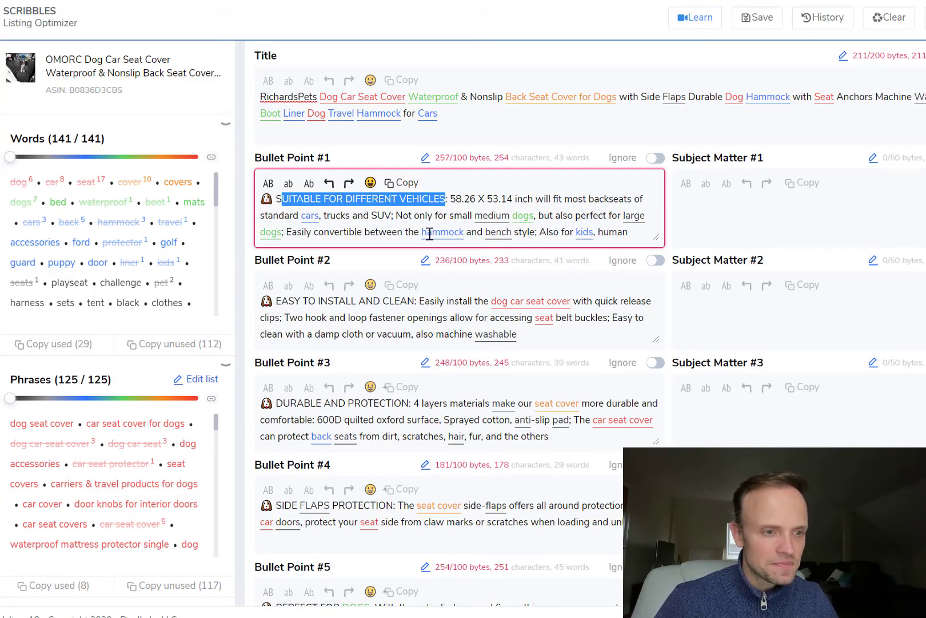
# Step: Add a full stop and the unused keywords "ACCESSORIES PUPPY DOOR GUARD" to the end of Bullet Point #2
pyautogui.scroll(-2, 627, 220)
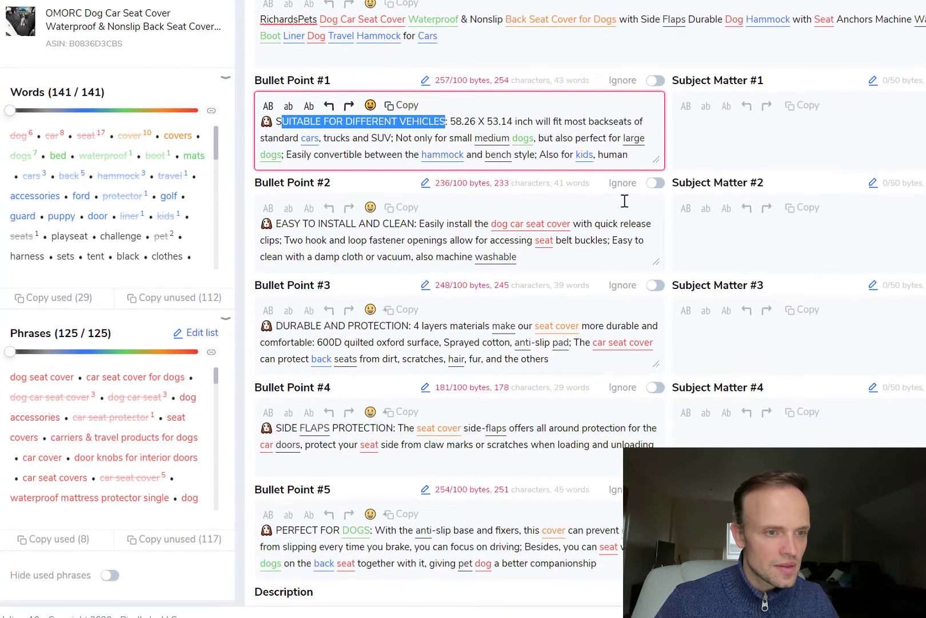
pyautogui.click(552, 256)
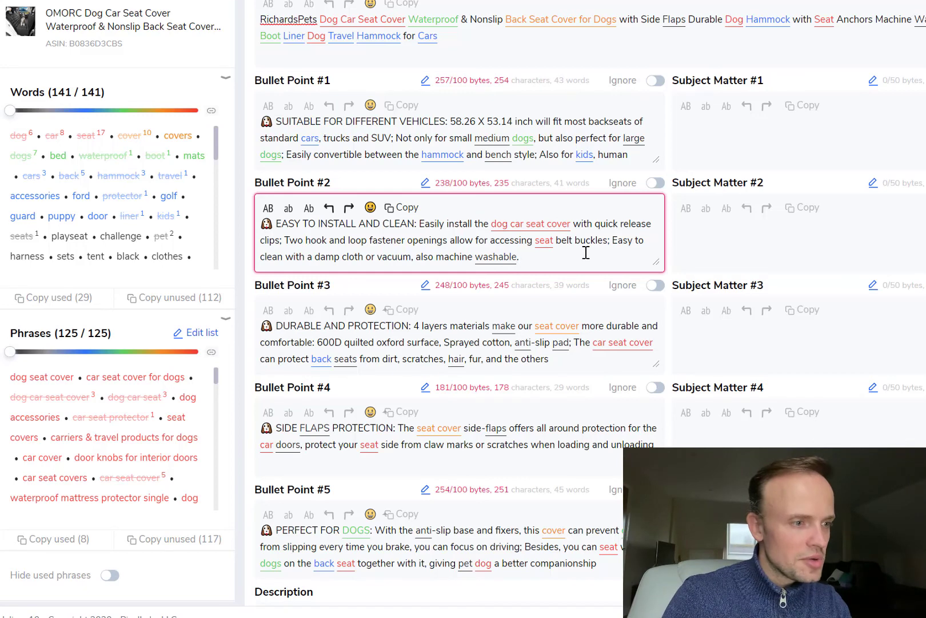
pyautogui.write('ACCE')
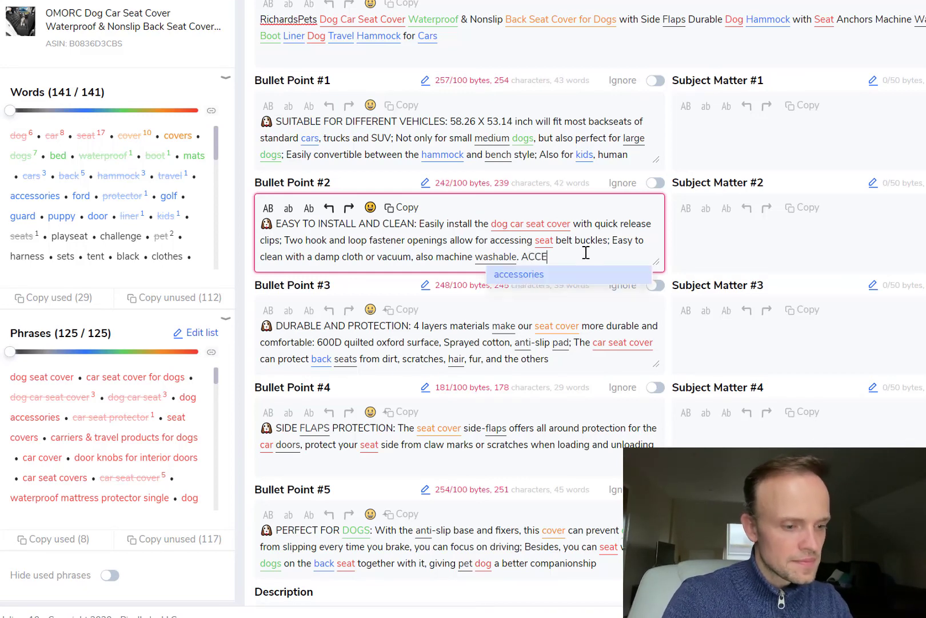
pyautogui.write('SSORIES PU')
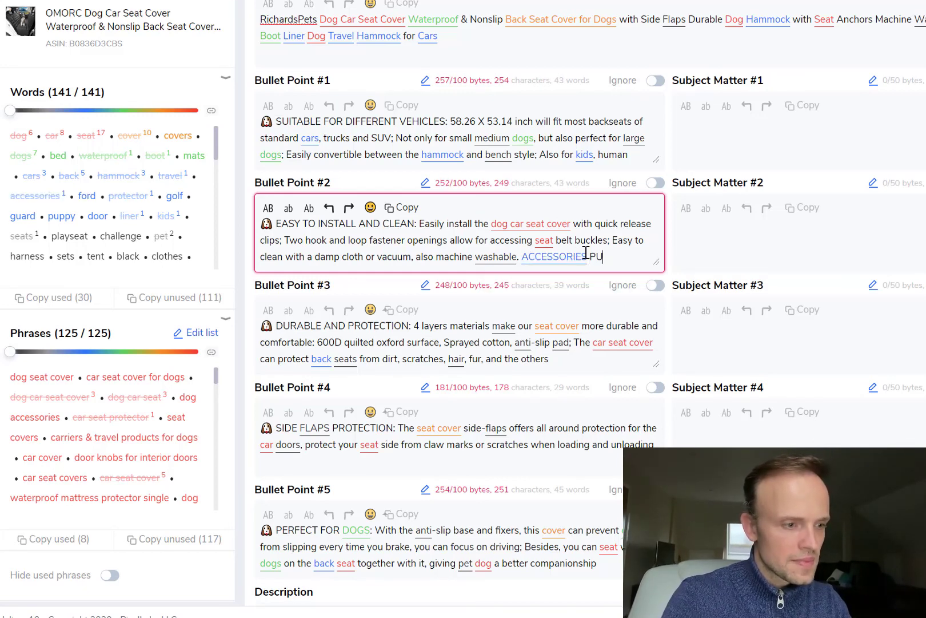
pyautogui.write('PPY ')
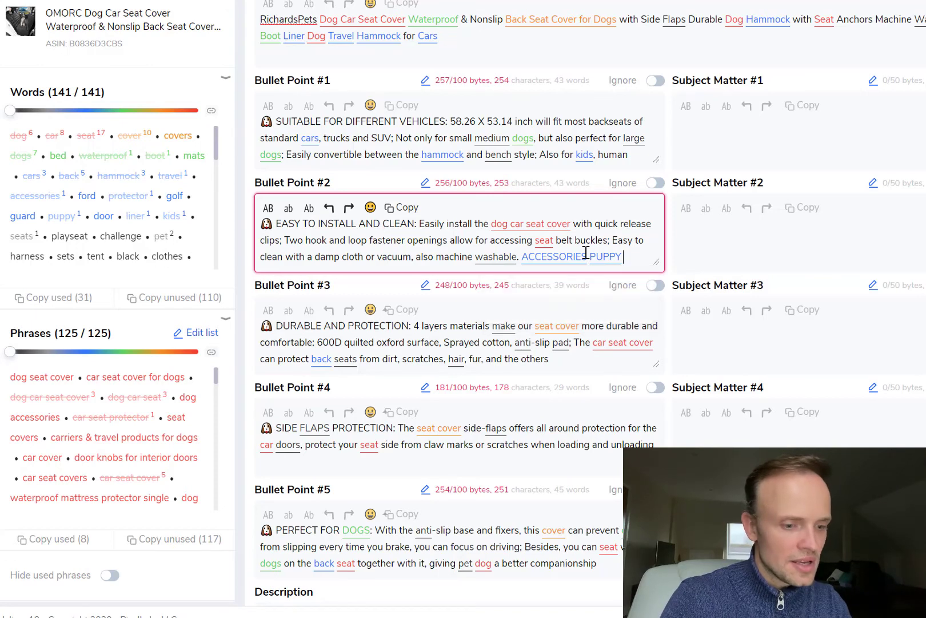
pyautogui.write('DOOR GUARD')
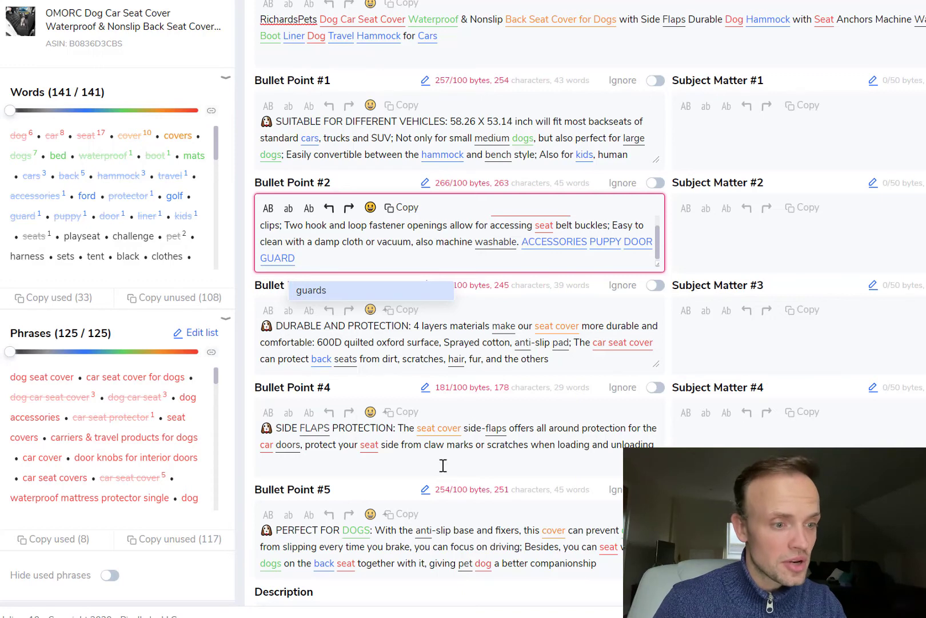
pyautogui.scroll(2, 458, 246)
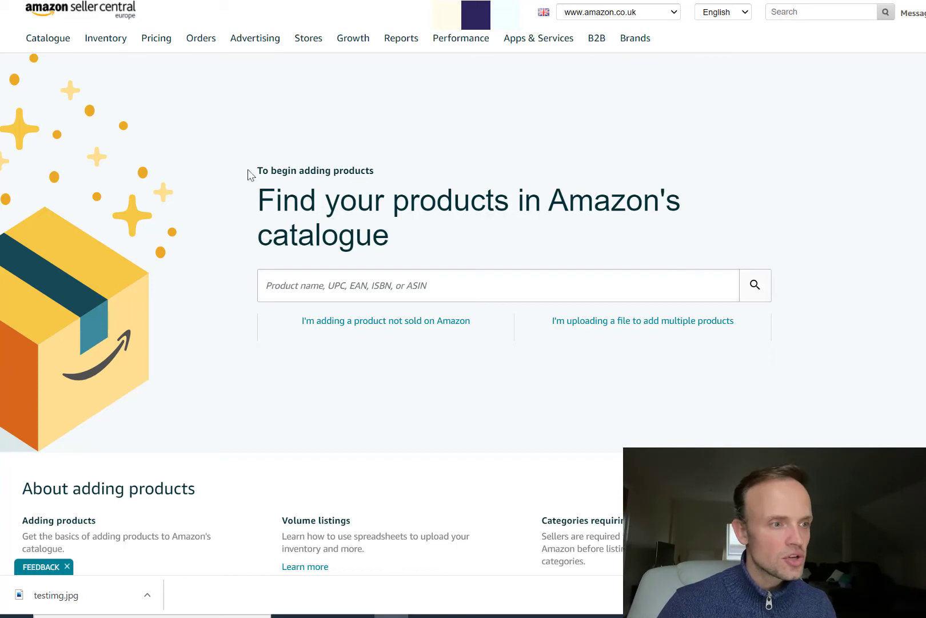
# Step: In Seller Central, start adding a product not sold on Amazon, search categories for "car seat cover for dogs" and select the Pet Supplies > Dogs seat covers category
pyautogui.moveTo(94, 53)
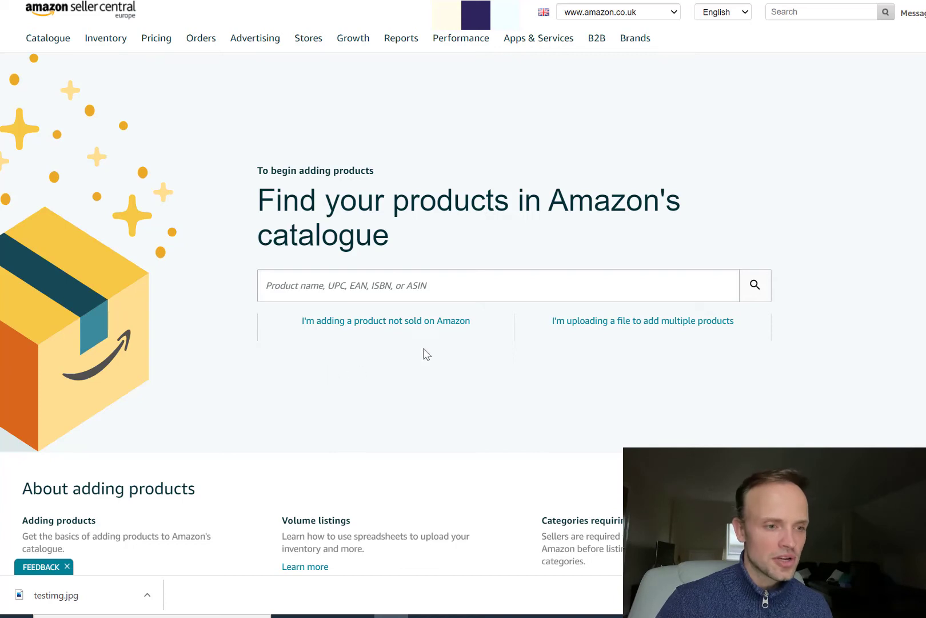
pyautogui.click(412, 327)
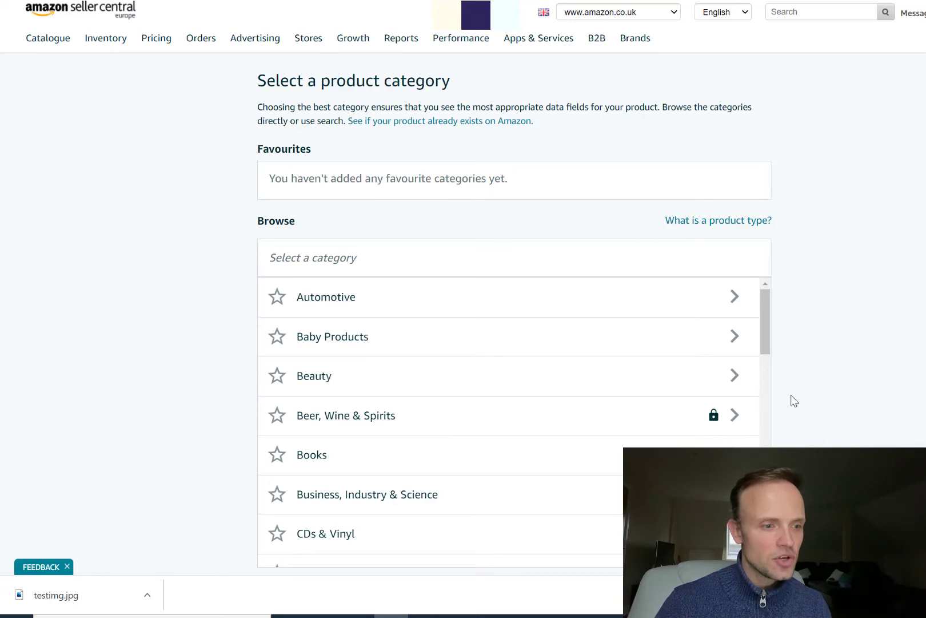
pyautogui.scroll(-1, 795, 475)
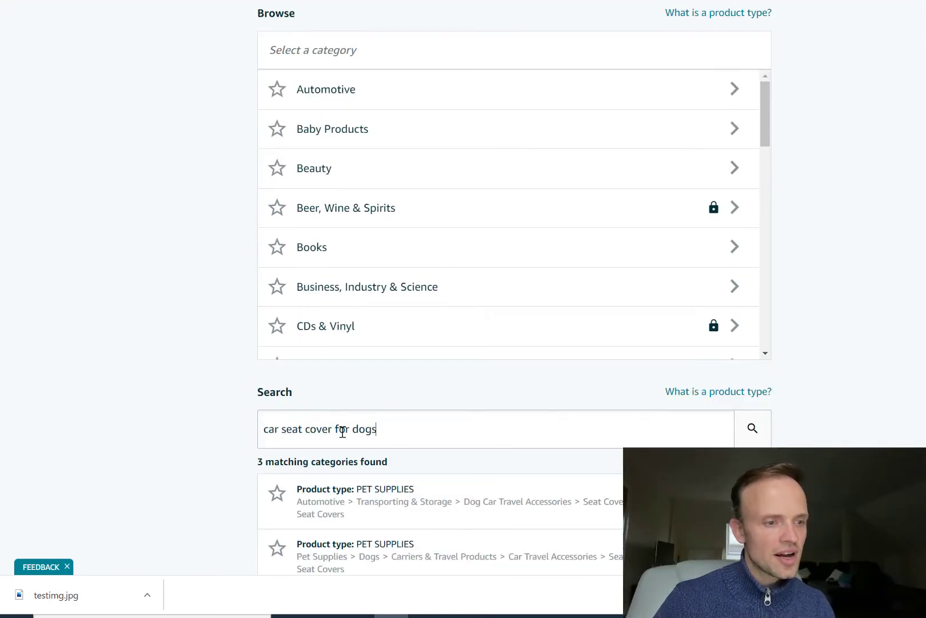
pyautogui.scroll(-3, 846, 428)
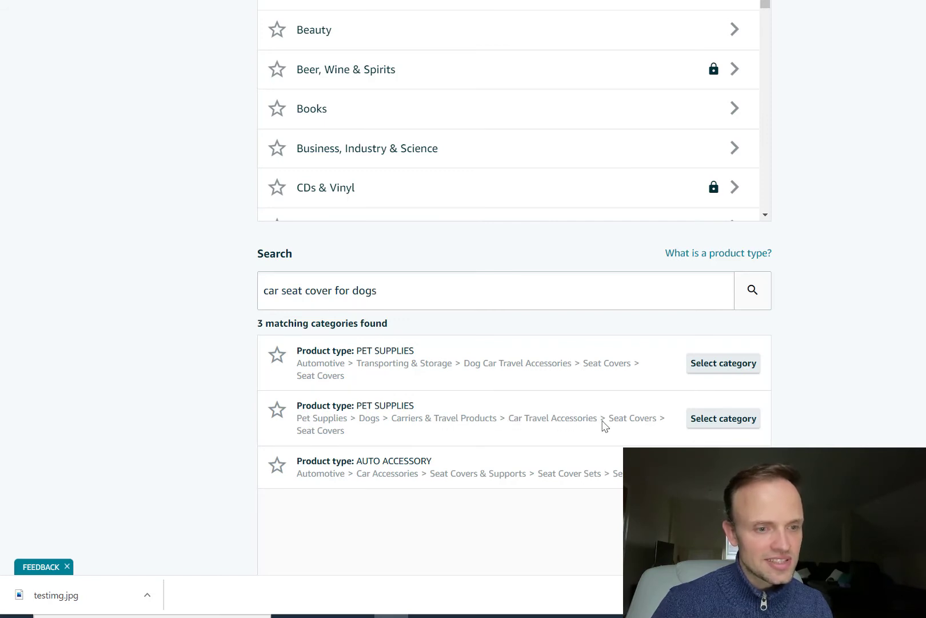
pyautogui.click(741, 426)
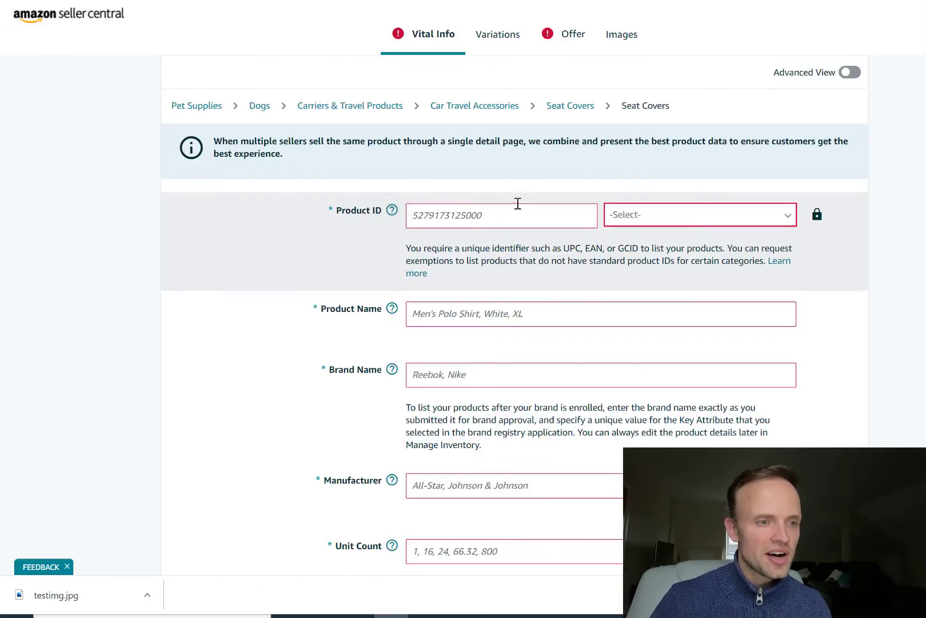
# Step: Examine the available product ID types for the new seat cover listing
pyautogui.click(710, 227)
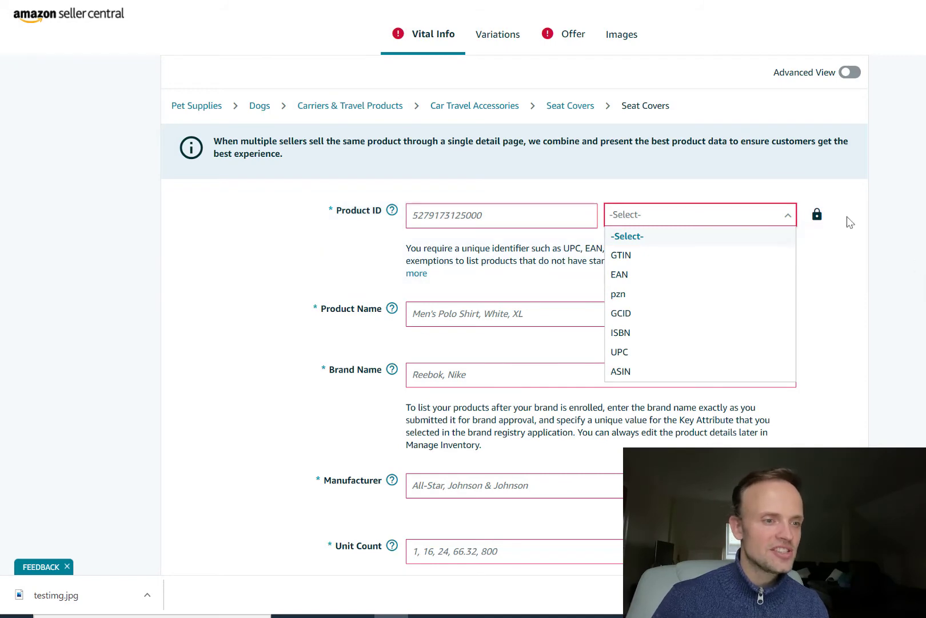
pyautogui.click(112, 230)
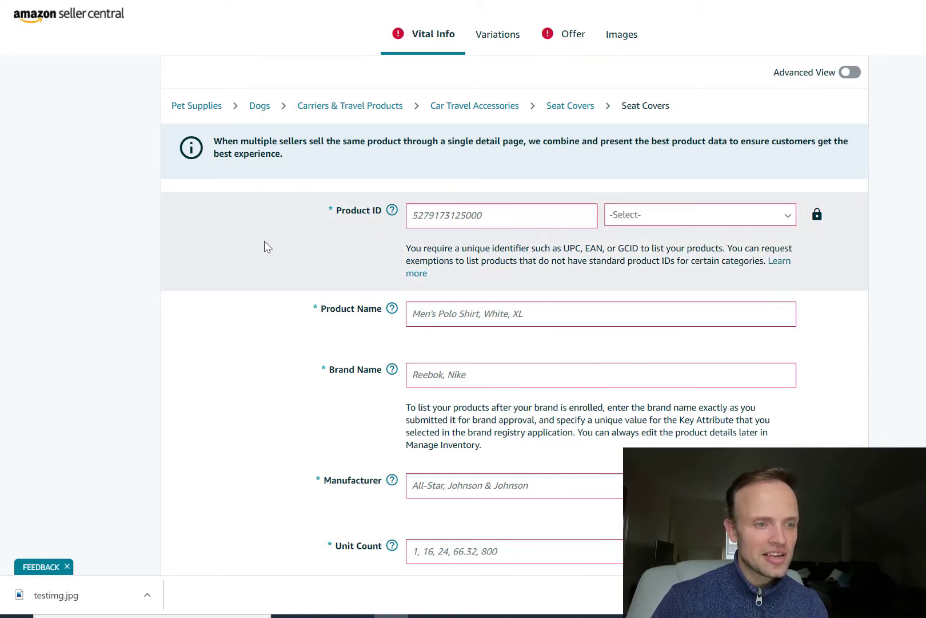
pyautogui.scroll(-1, 245, 337)
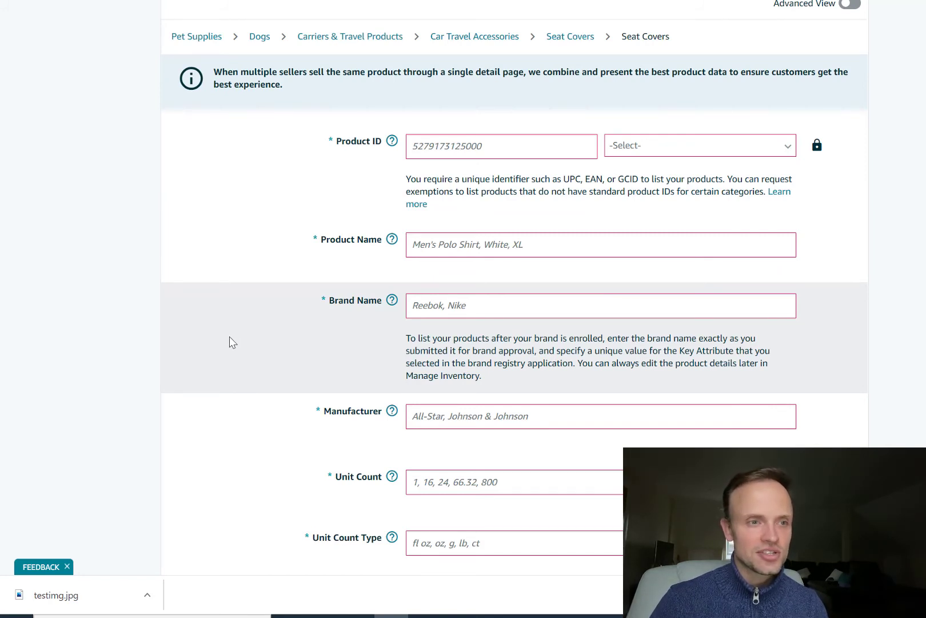
# Step: Copy the listing title from Scribbles and paste it as the Product Name in Seller Central
pyautogui.hotkey('ctrl', 'Tab')
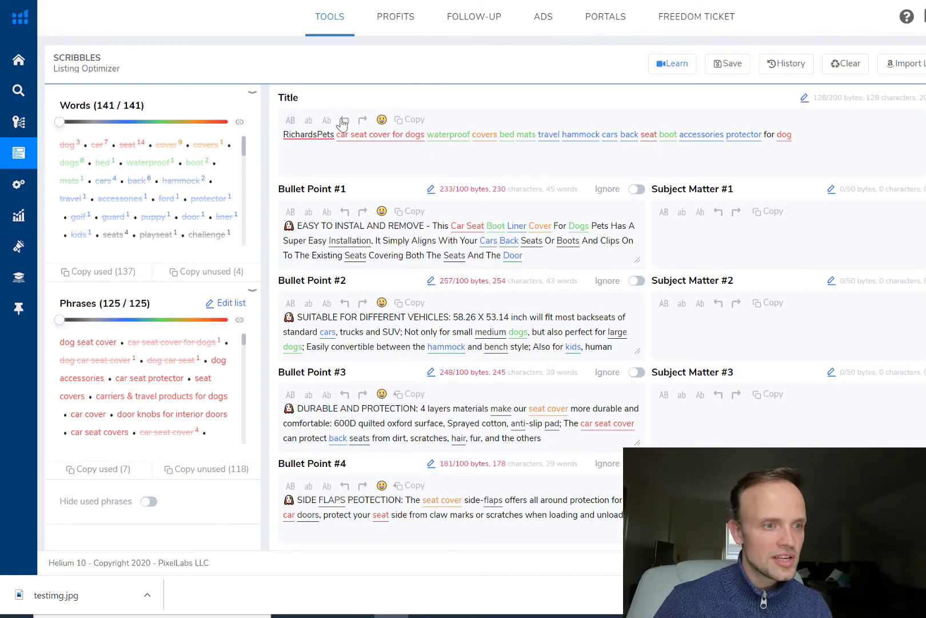
pyautogui.click(410, 120)
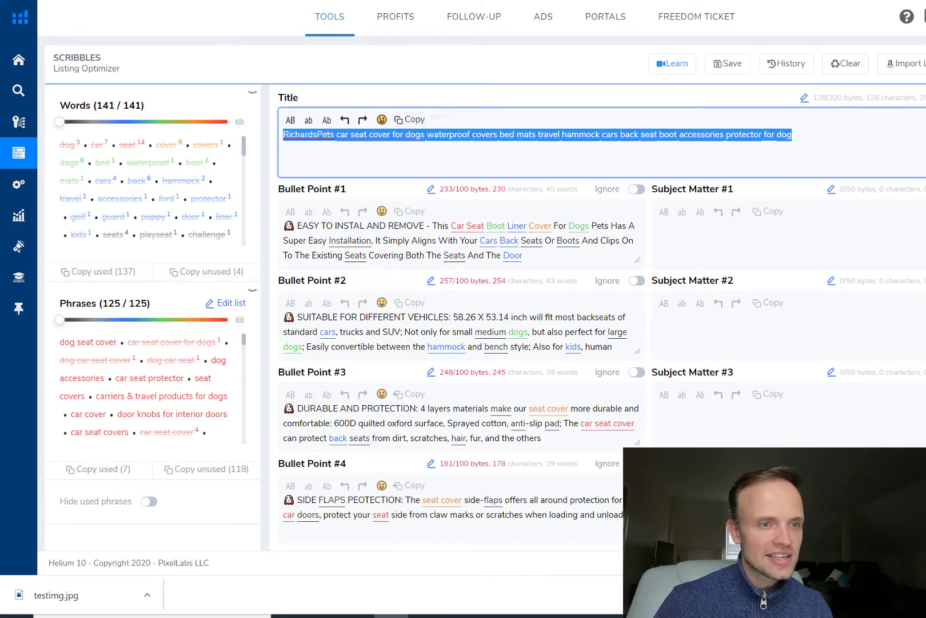
pyautogui.hotkey('ctrl', 'shift', 'Tab')
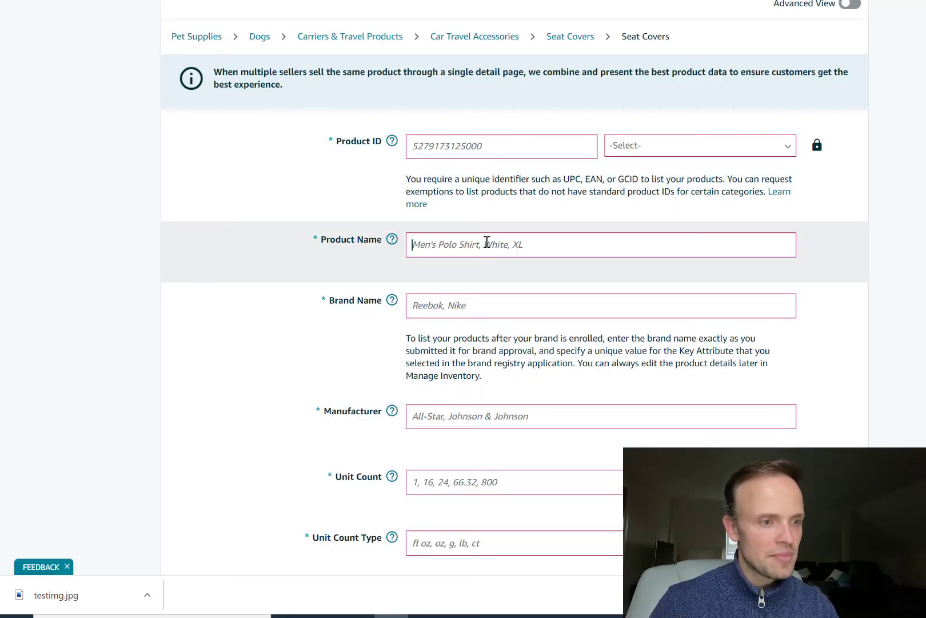
pyautogui.hotkey('ctrl', 'v')
pyautogui.click(114, 242)
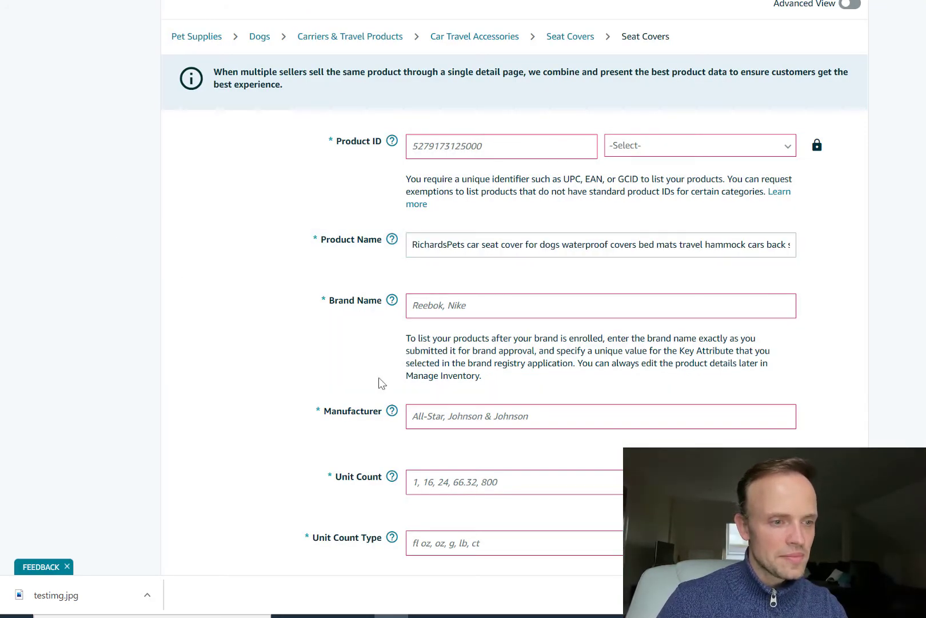
# Step: Enter "RichardsPets" as both the brand name and the manufacturer
pyautogui.click(509, 305)
pyautogui.write('RichardsPets')
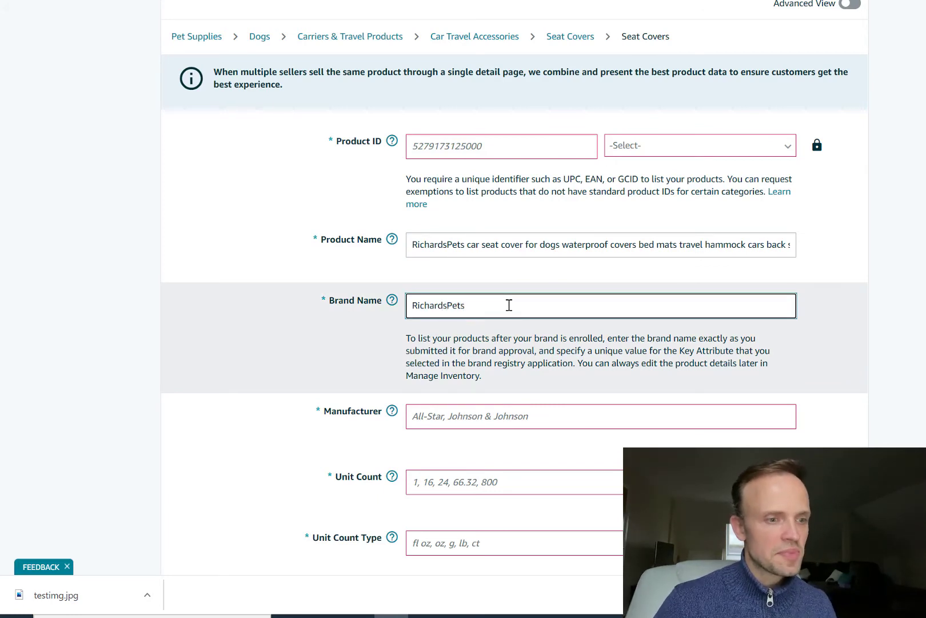
pyautogui.click(756, 418)
pyautogui.write('RichardsPets')
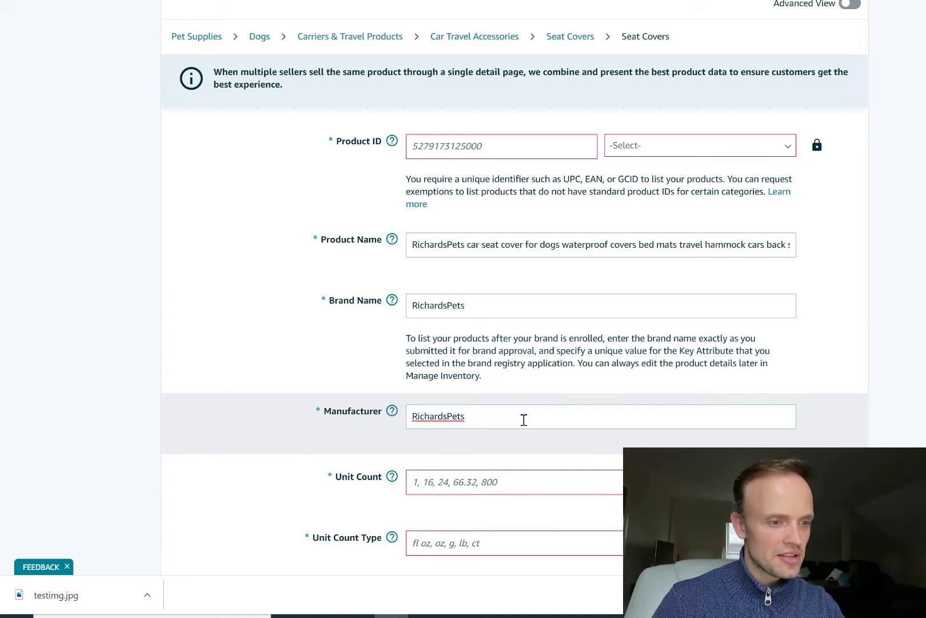
# Step: Turn on Advanced View and set the offer's price to GBP 16.99
pyautogui.scroll(1, 530, 436)
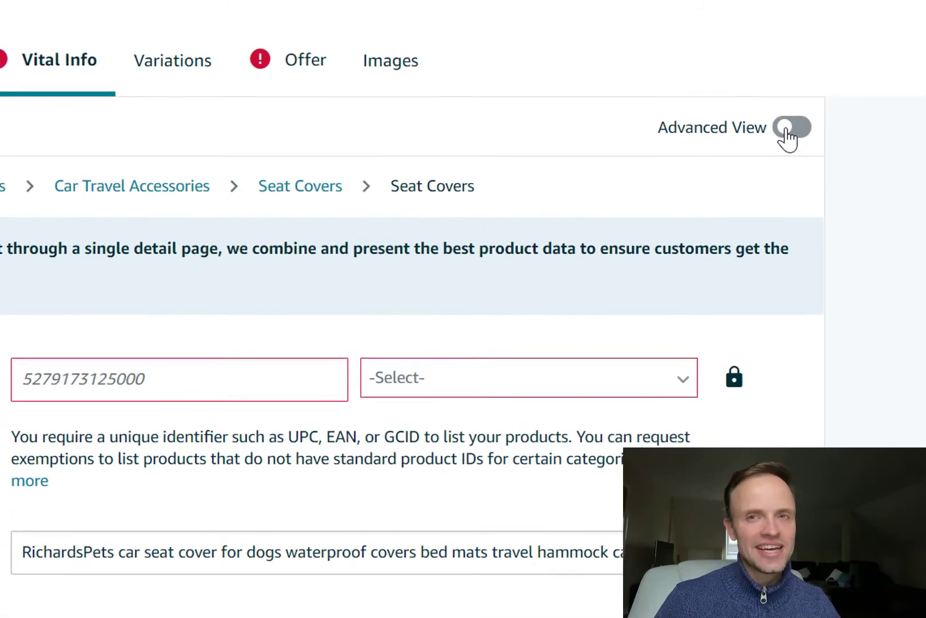
pyautogui.click(787, 133)
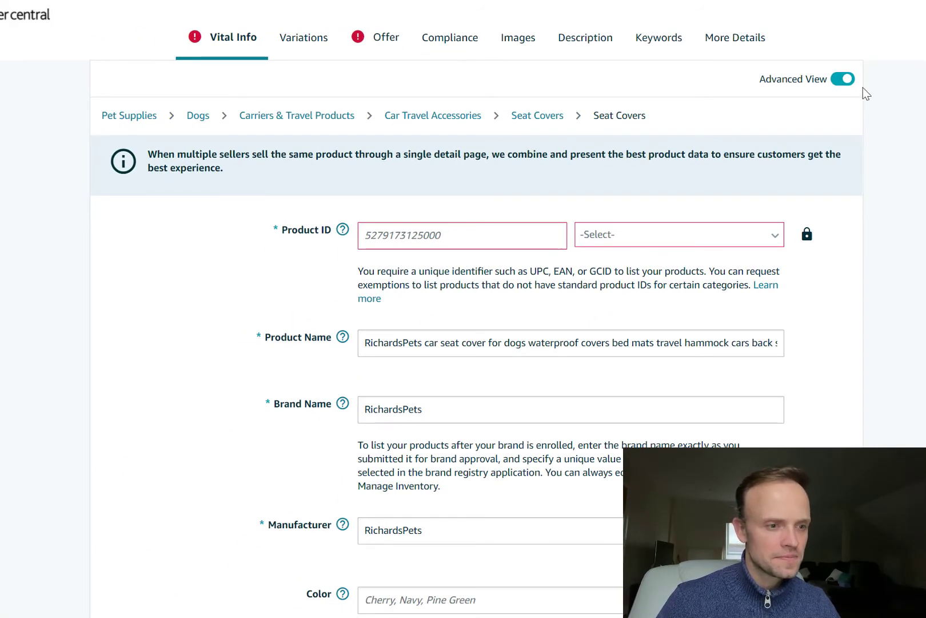
pyautogui.click(387, 38)
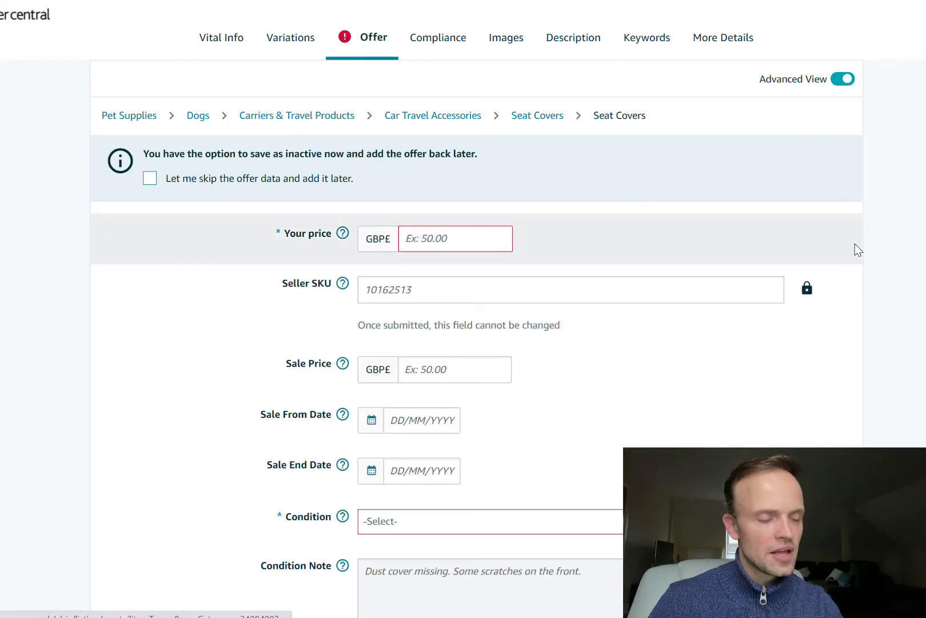
pyautogui.click(440, 238)
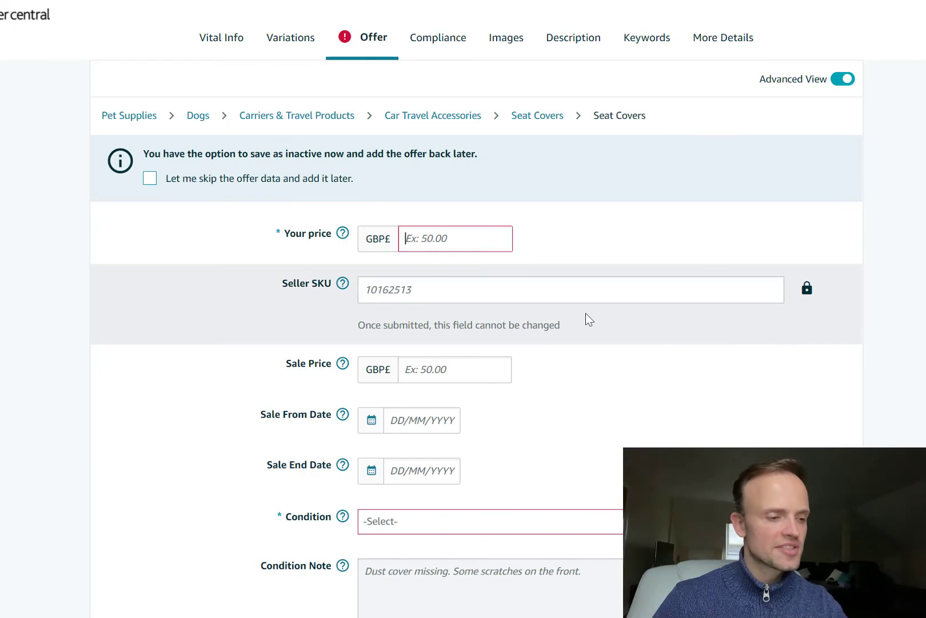
pyautogui.write('16.99')
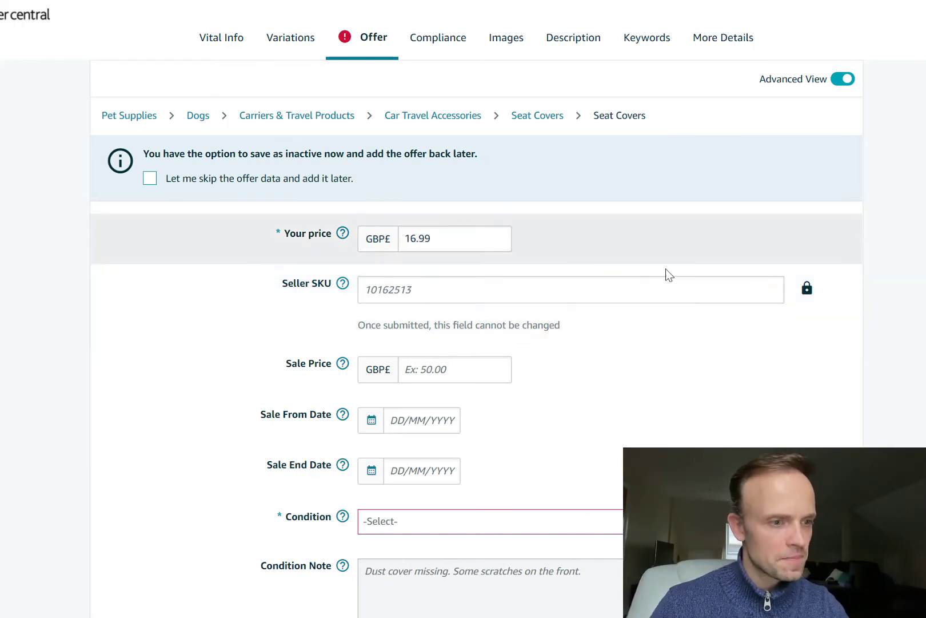
# Step: Enter "RP-Car-Seat-Cover-Black001" as the seller SKU
pyautogui.click(501, 292)
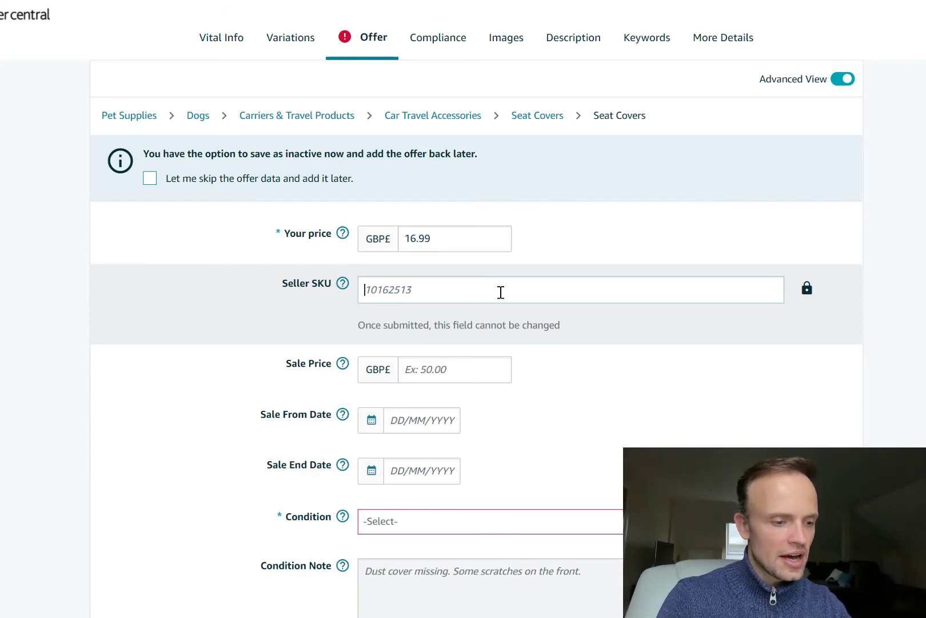
pyautogui.write('RP')
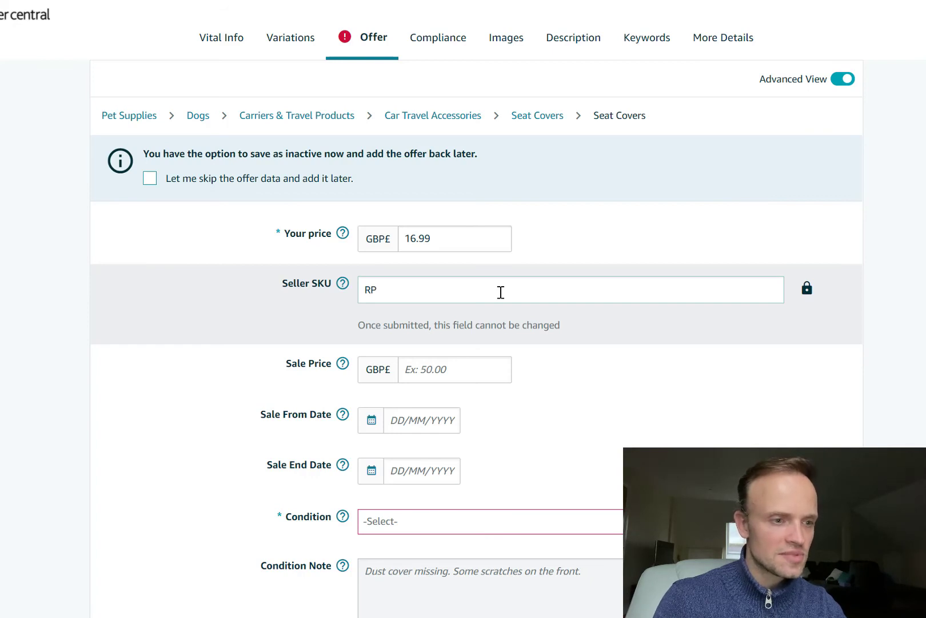
pyautogui.write('-Car-Sear')
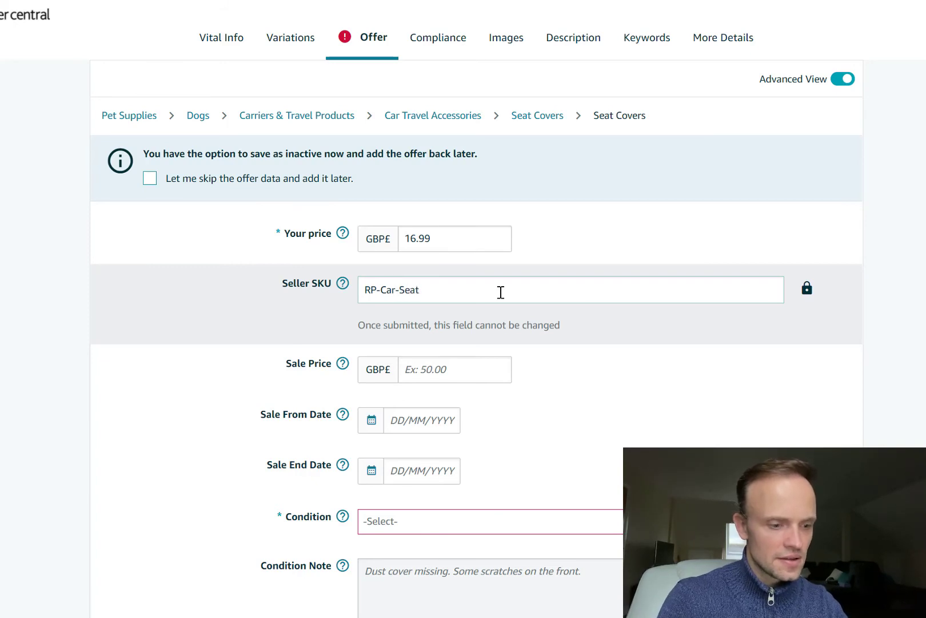
pyautogui.write('-Cover')
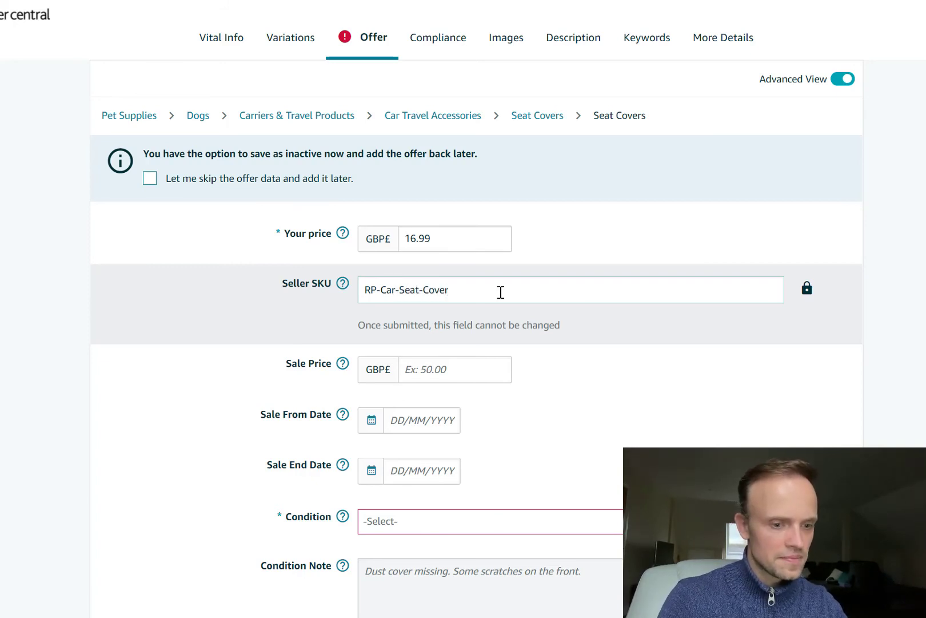
pyautogui.write('-Black')
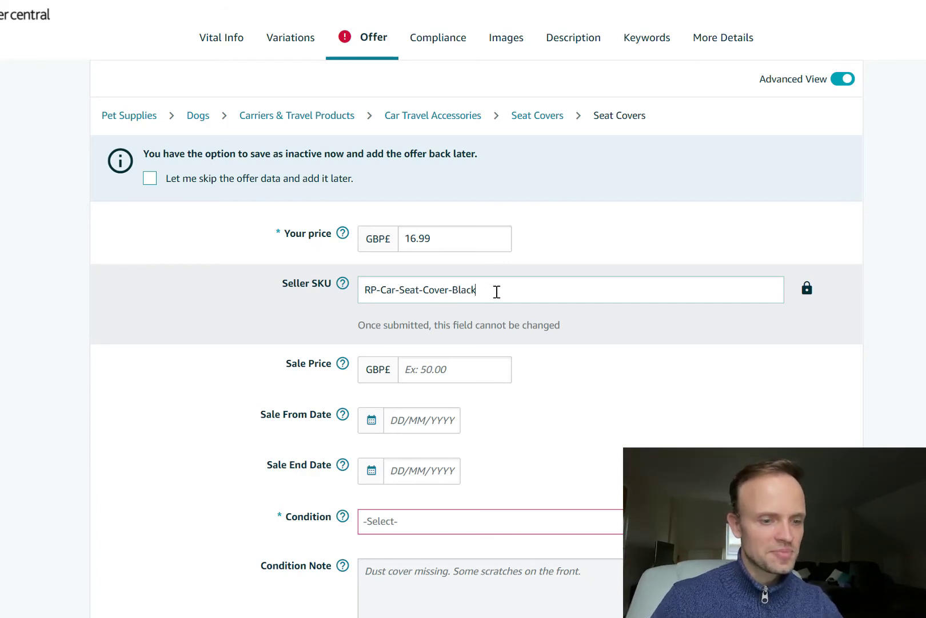
pyautogui.write('001')
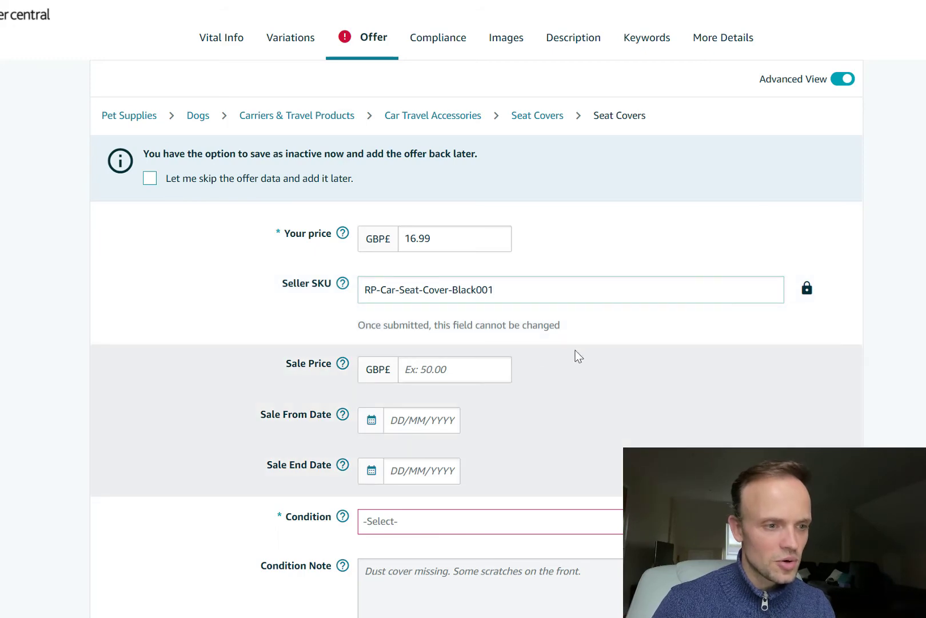
# Step: Set the offer's item condition to New
pyautogui.scroll(-3, 718, 338)
pyautogui.click(499, 378)
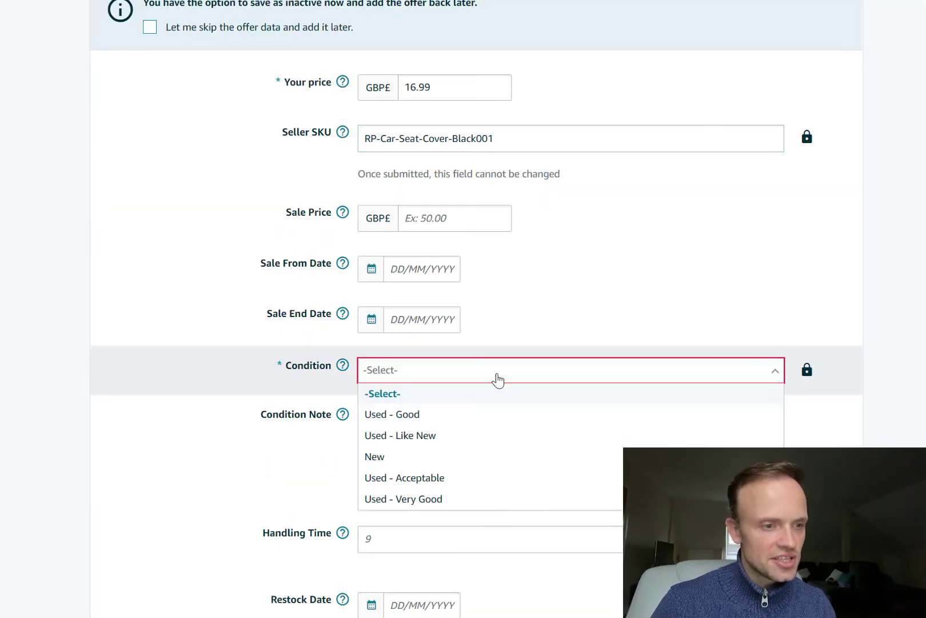
pyautogui.click(439, 461)
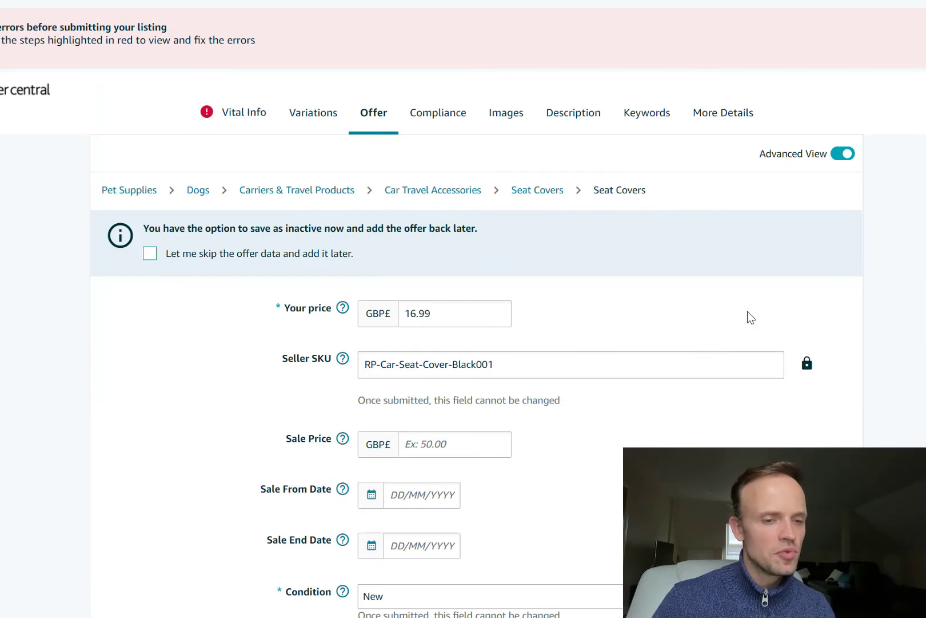
# Step: Check the compliance battery fields, and upload the photo of a dog on the black car seat cover as the MAIN product image
pyautogui.click(414, 116)
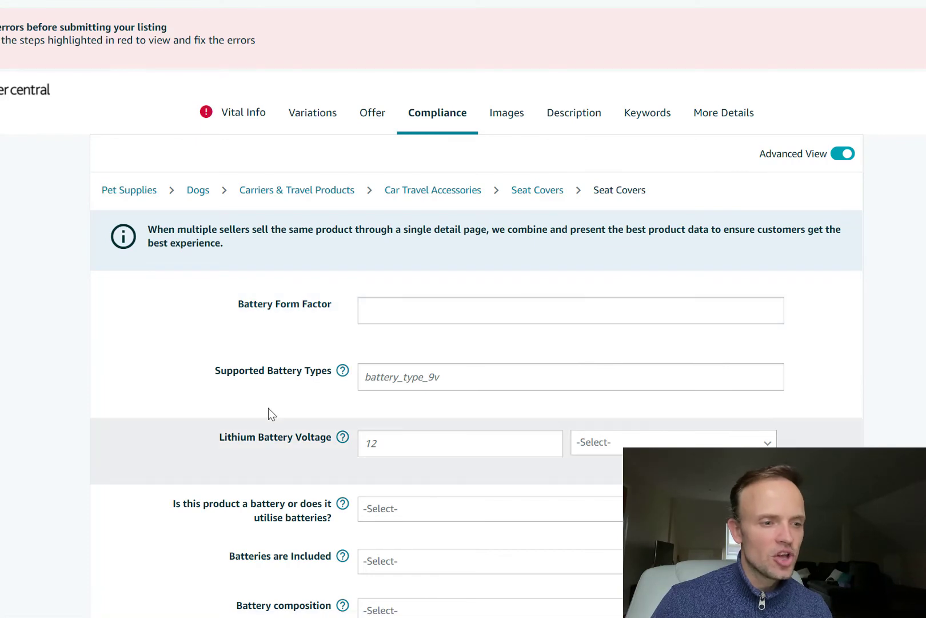
pyautogui.scroll(-2, 383, 412)
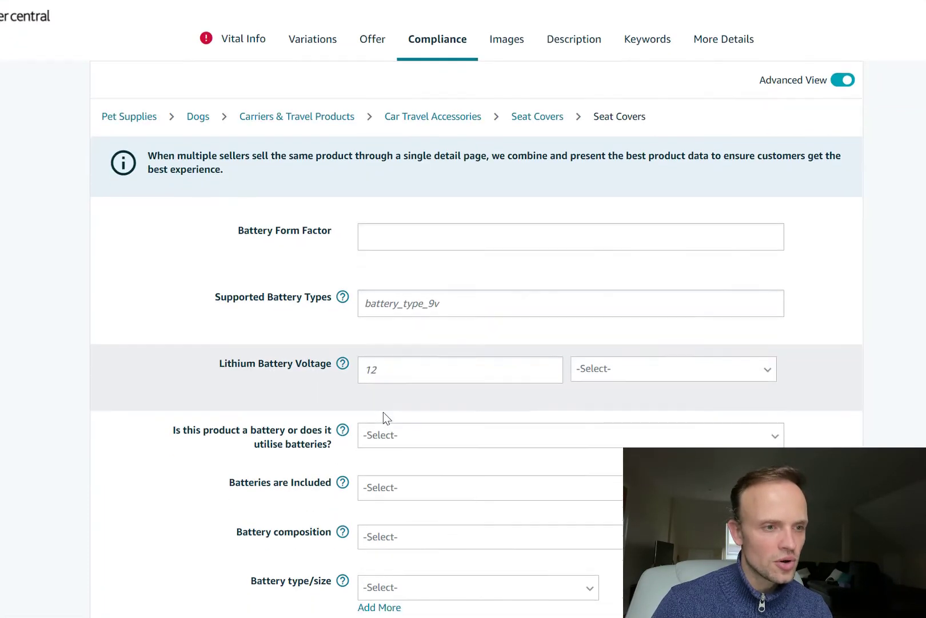
pyautogui.click(506, 113)
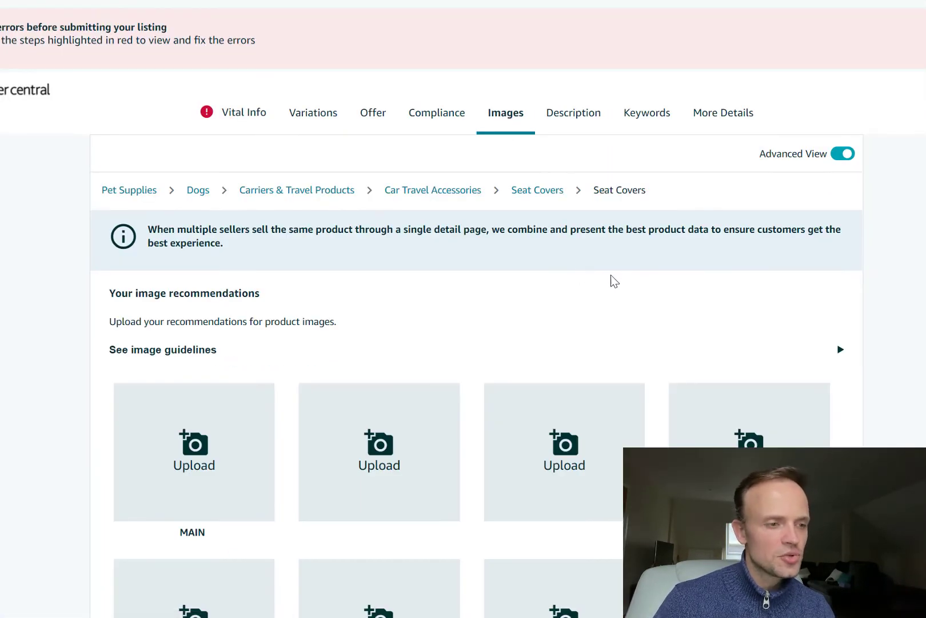
pyautogui.scroll(-4, 420, 327)
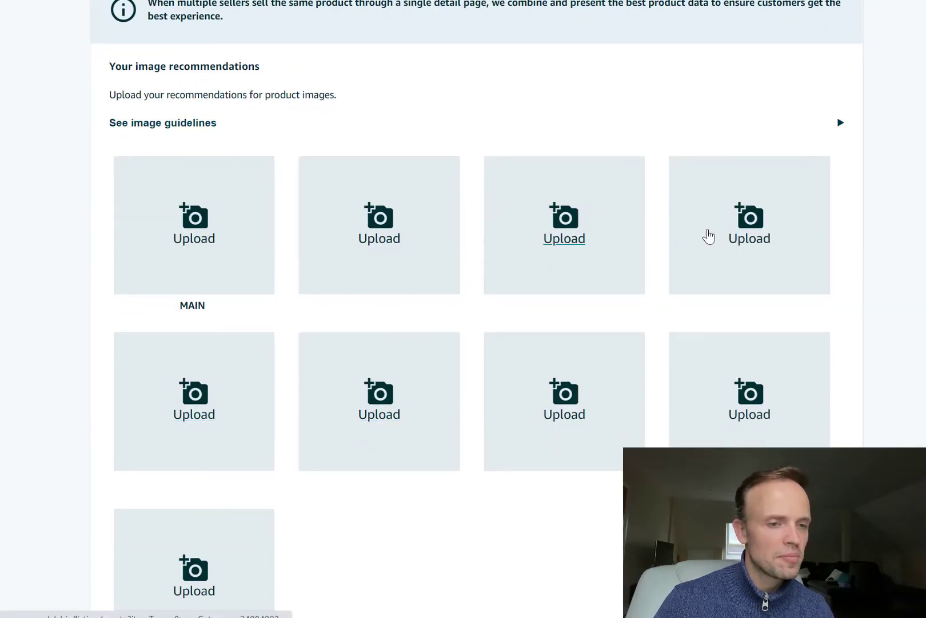
pyautogui.scroll(-3, 922, 331)
pyautogui.scroll(1, 463, 308)
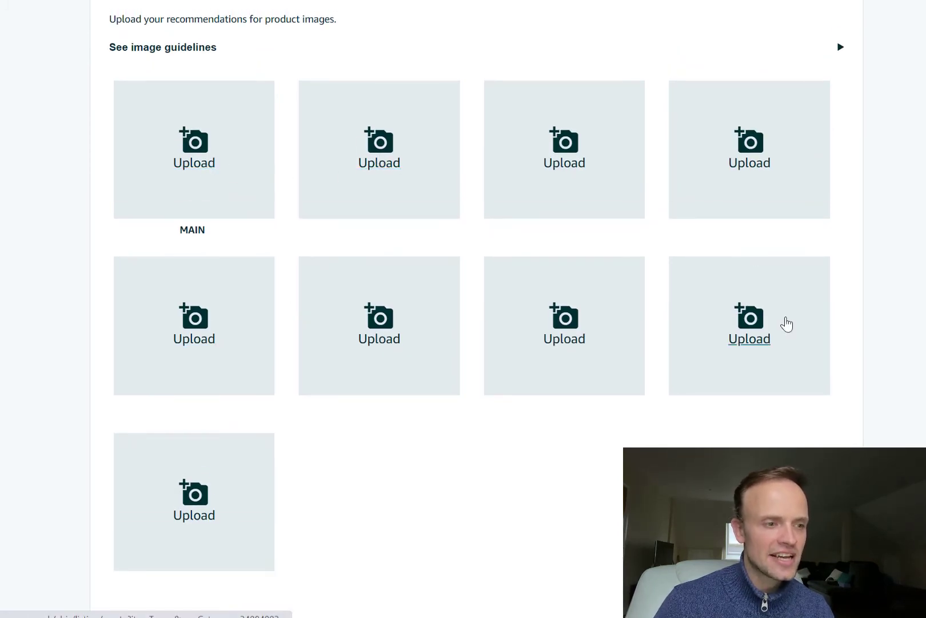
pyautogui.scroll(2, 399, 342)
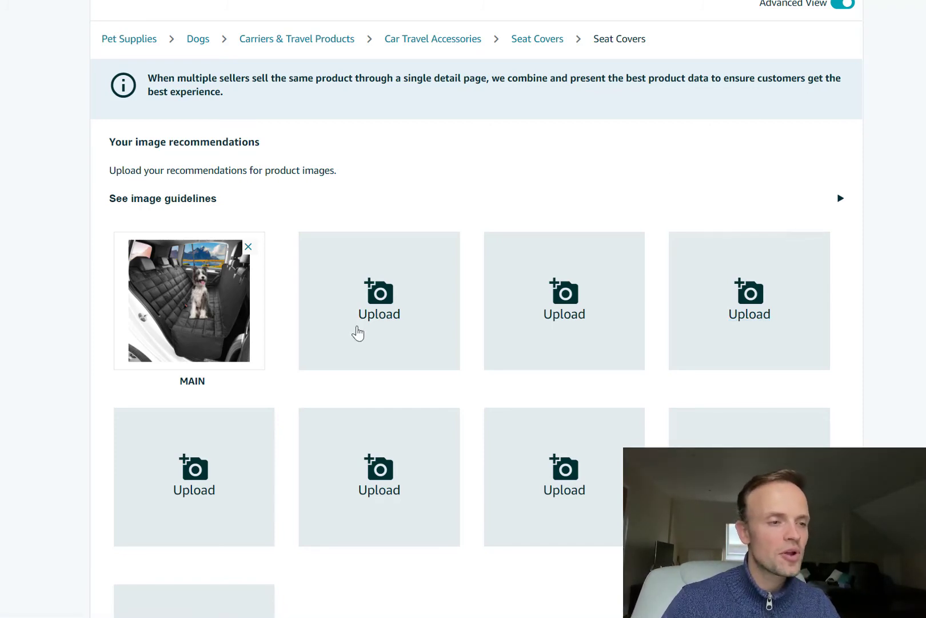
pyautogui.scroll(3, 576, 319)
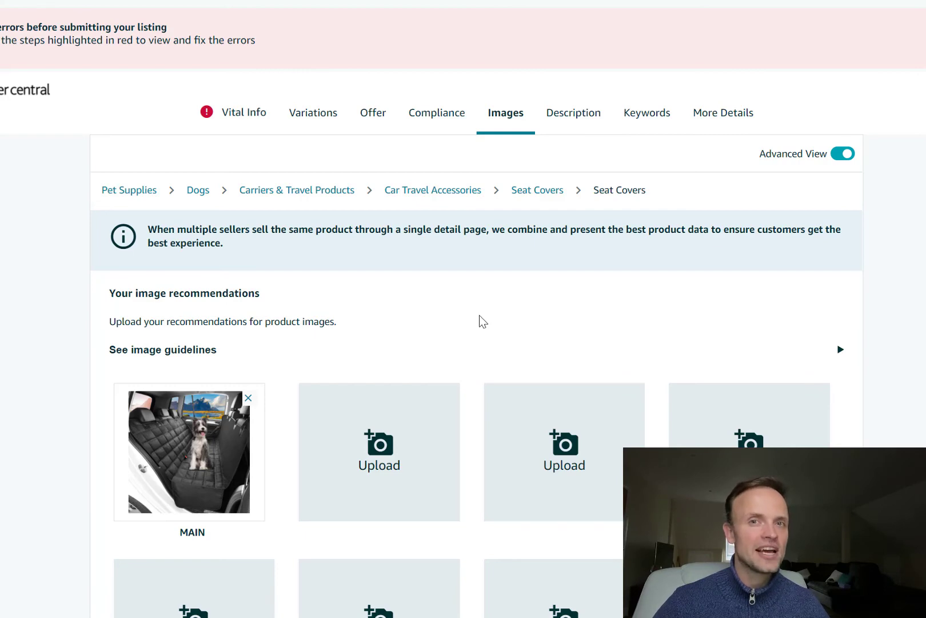
# Step: Add four more Key Product Features fields to the product description so there are five in total
pyautogui.click(574, 113)
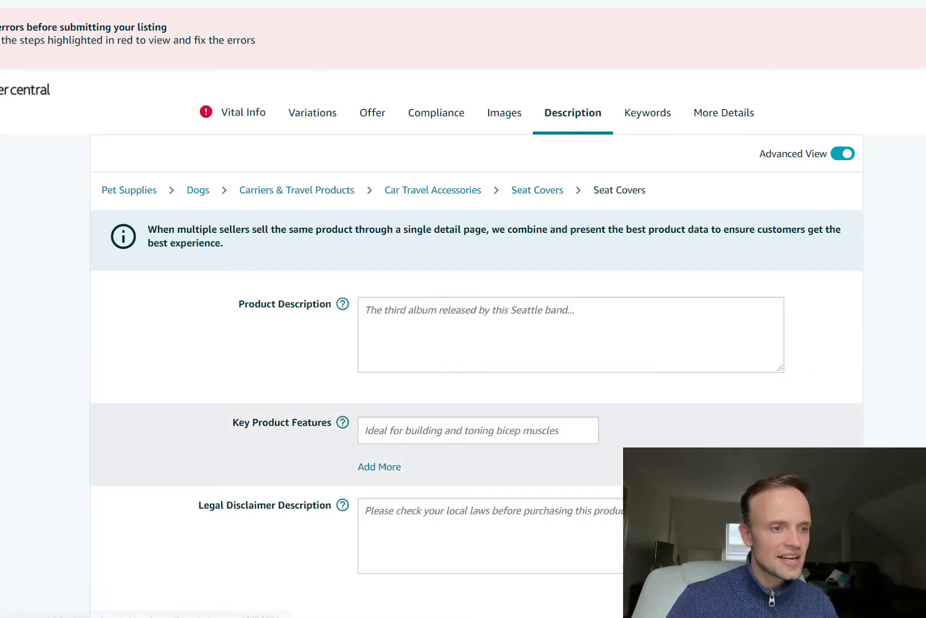
pyautogui.scroll(-3, 768, 390)
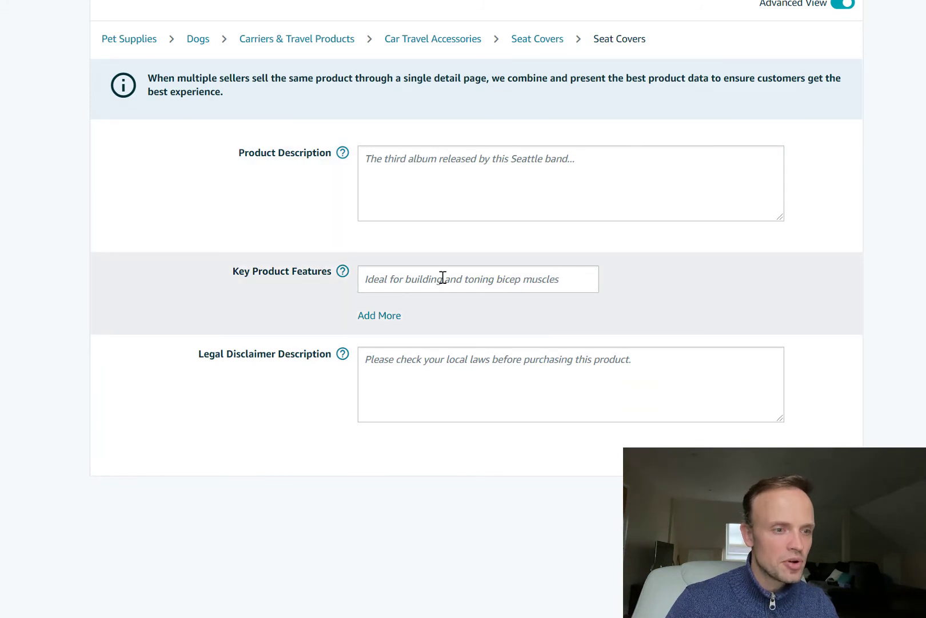
pyautogui.click(392, 316)
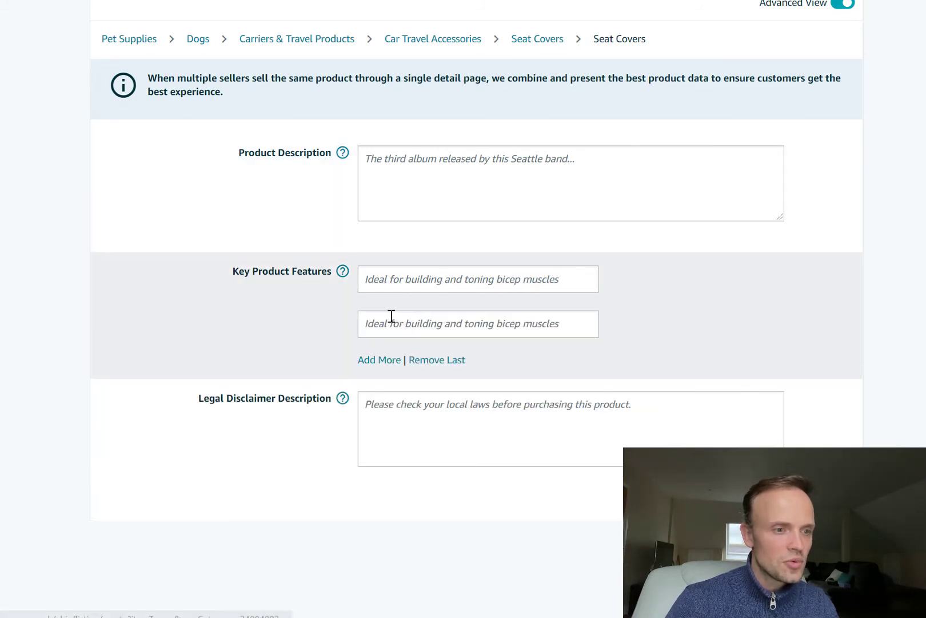
pyautogui.click(379, 361)
pyautogui.click(389, 405)
pyautogui.click(382, 449)
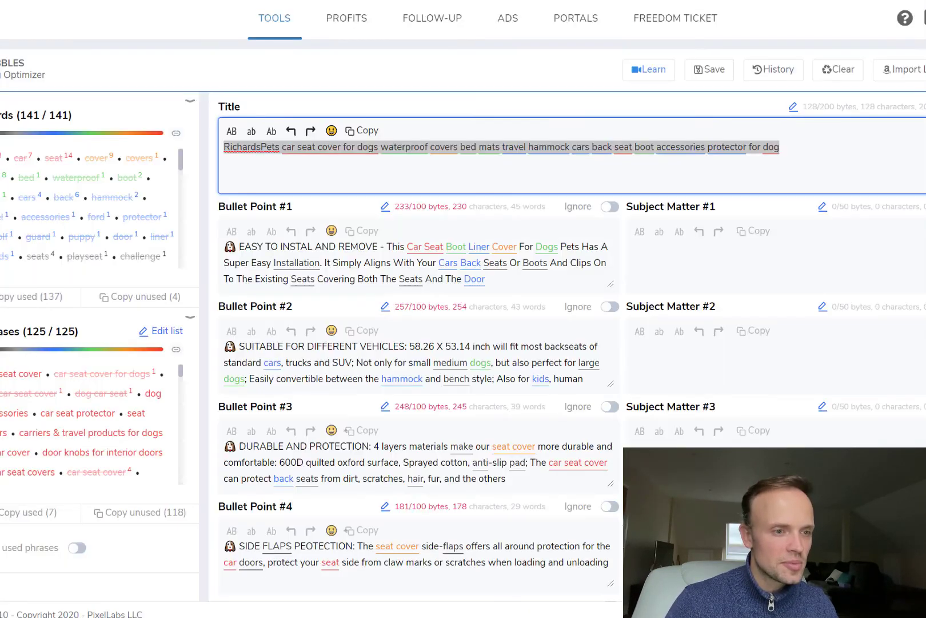
# Step: Copy the five bullet points and the description from Helium 10 Scribbles into the listing's Key Product Features and Product Description fields
pyautogui.hotkey('ctrl', 'a')
pyautogui.click(366, 233)
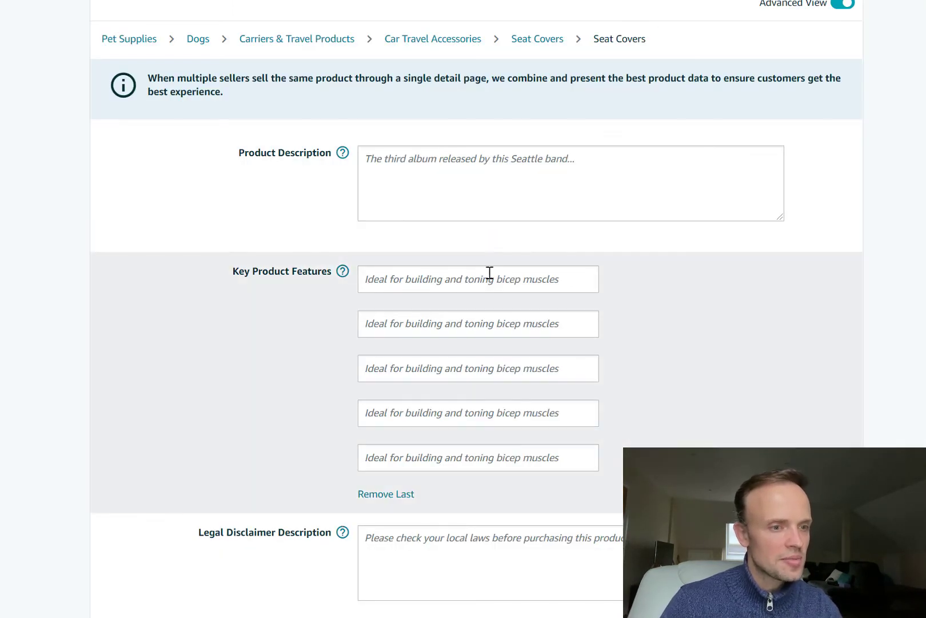
pyautogui.click(483, 274)
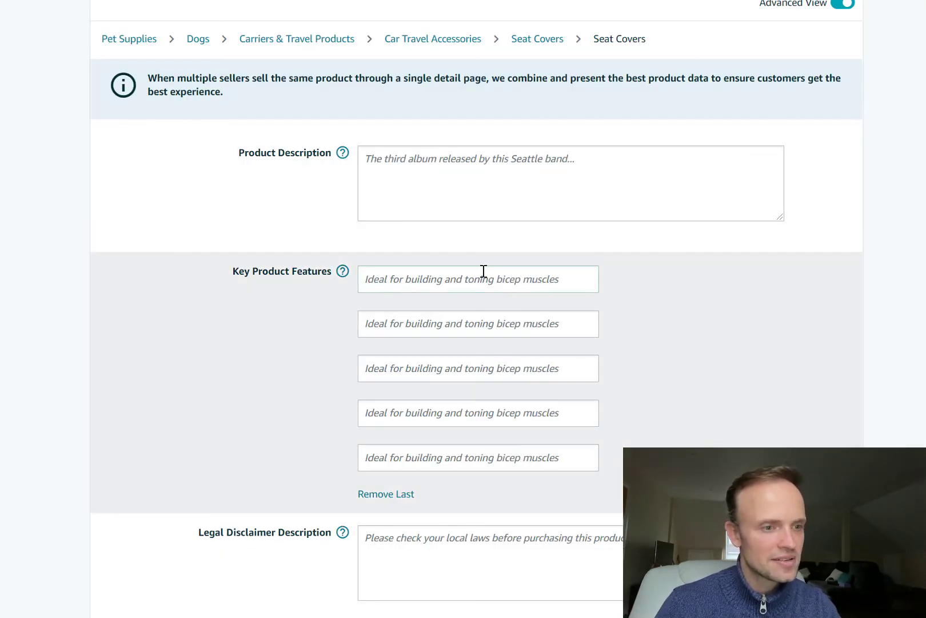
pyautogui.hotkey('ctrl', 'v')
pyautogui.click(571, 156)
pyautogui.hotkey('ctrl', 'v')
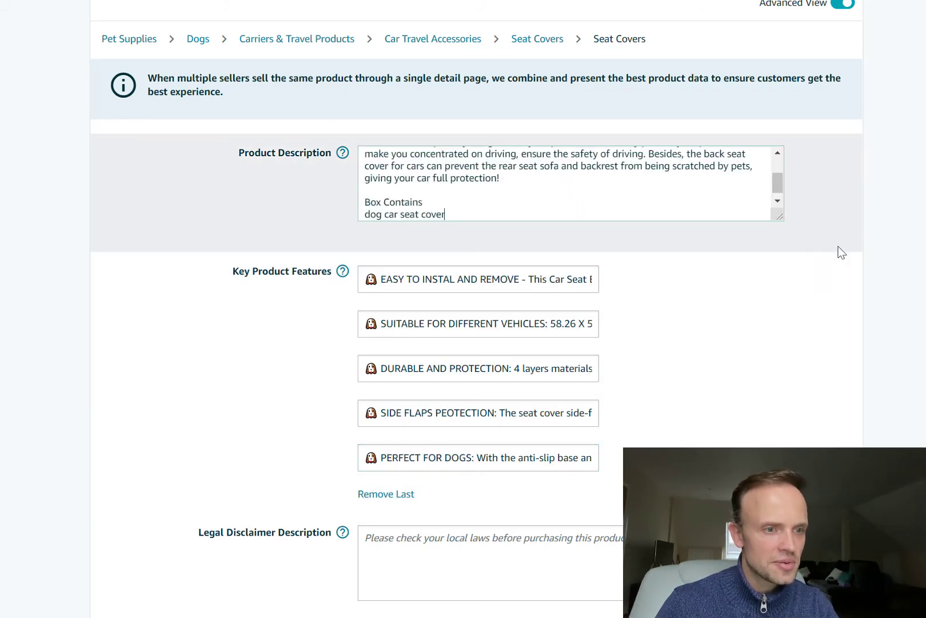
pyautogui.scroll(5, 715, 186)
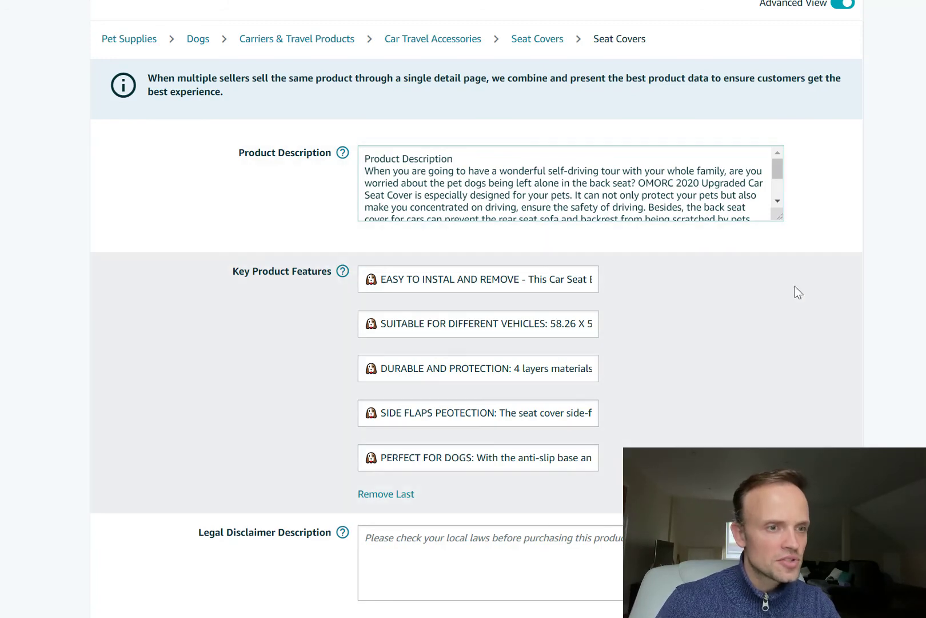
pyautogui.scroll(3, 796, 299)
# Step: Copy the complete search terms from Helium 10 Scribbles into the Search Terms field of the Seller Central listing's keywords
pyautogui.click(659, 120)
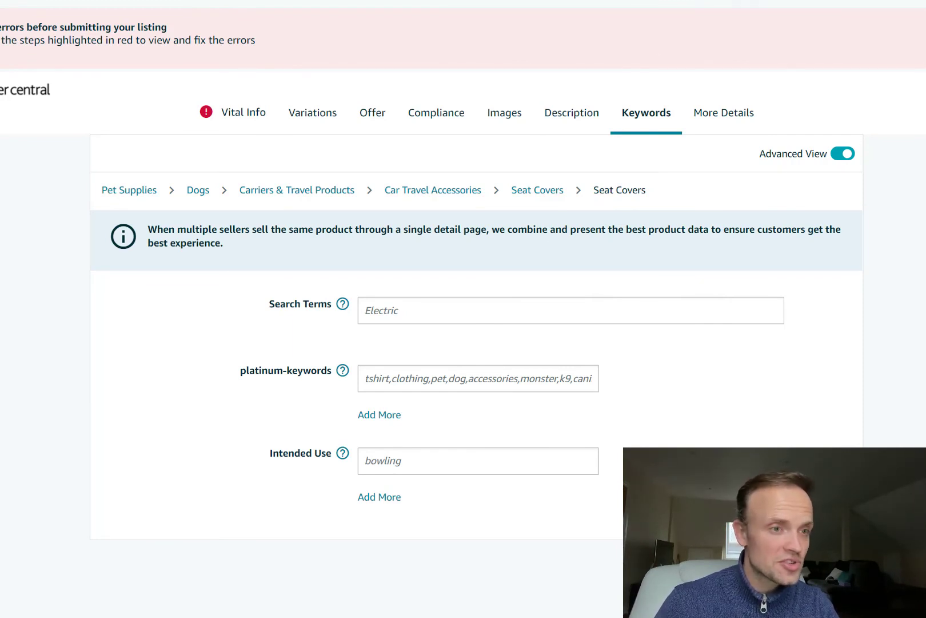
pyautogui.click(681, 1)
pyautogui.click(362, 501)
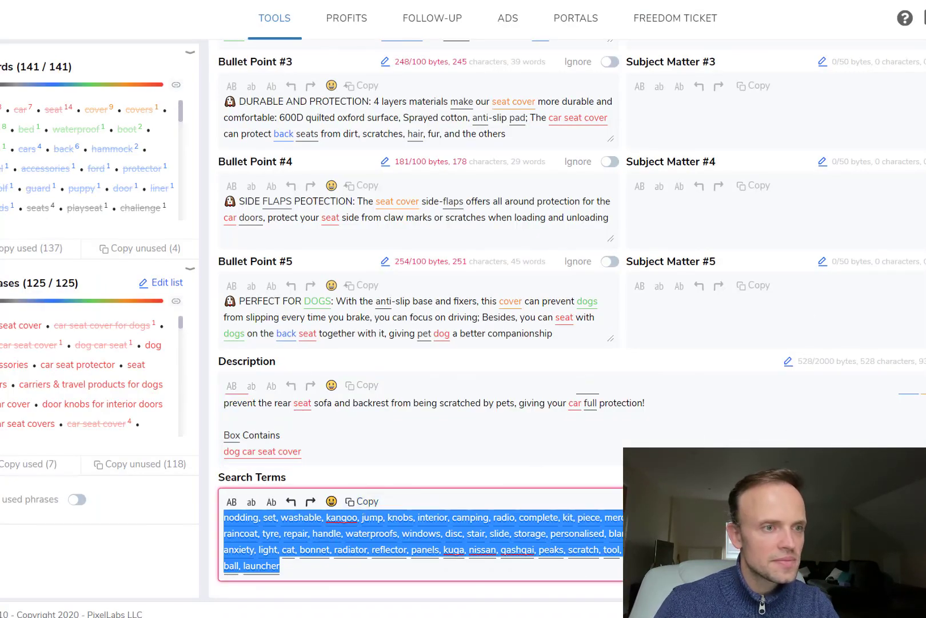
pyautogui.click(709, 6)
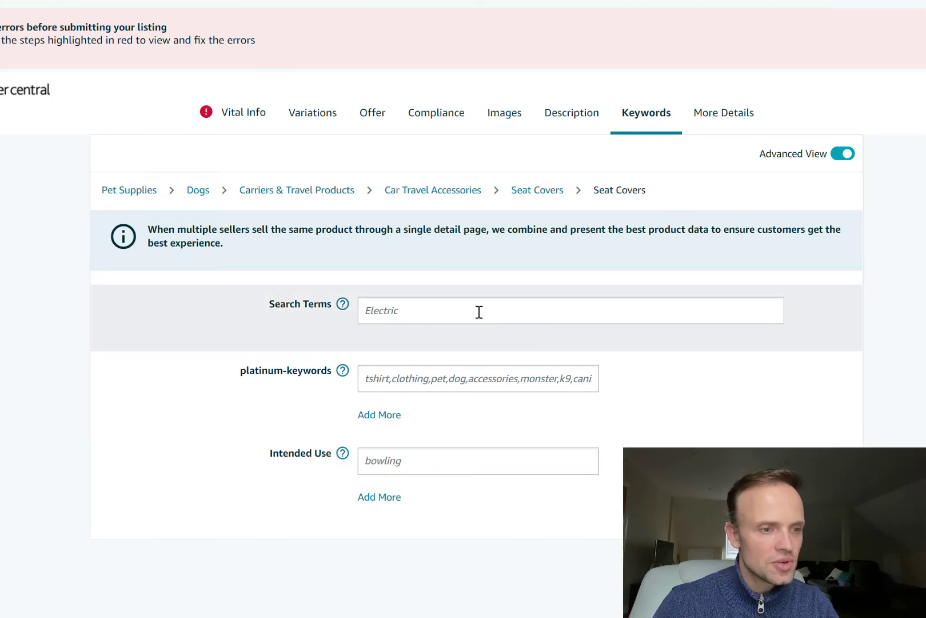
pyautogui.click(503, 311)
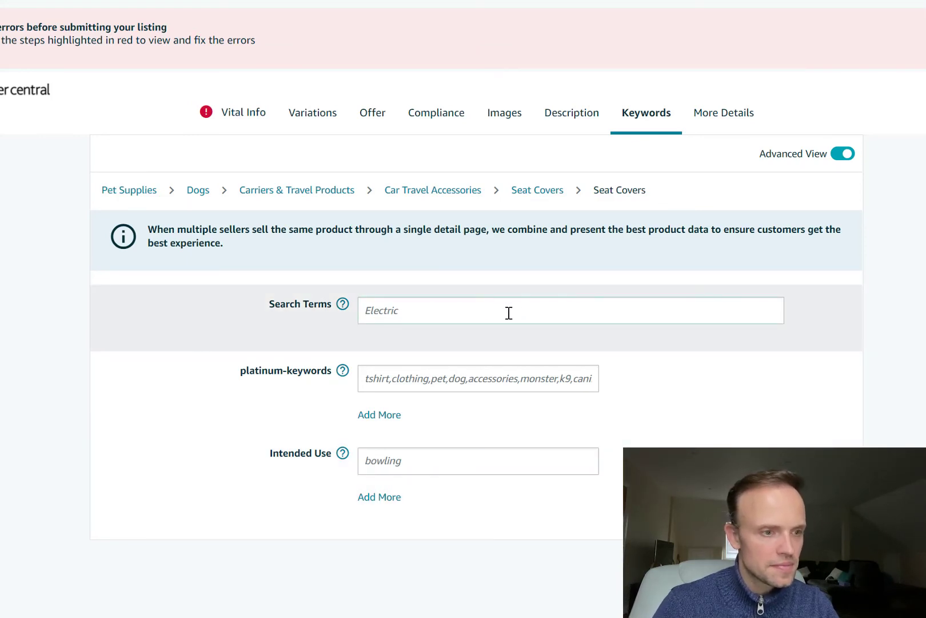
pyautogui.hotkey('ctrl', 'v')
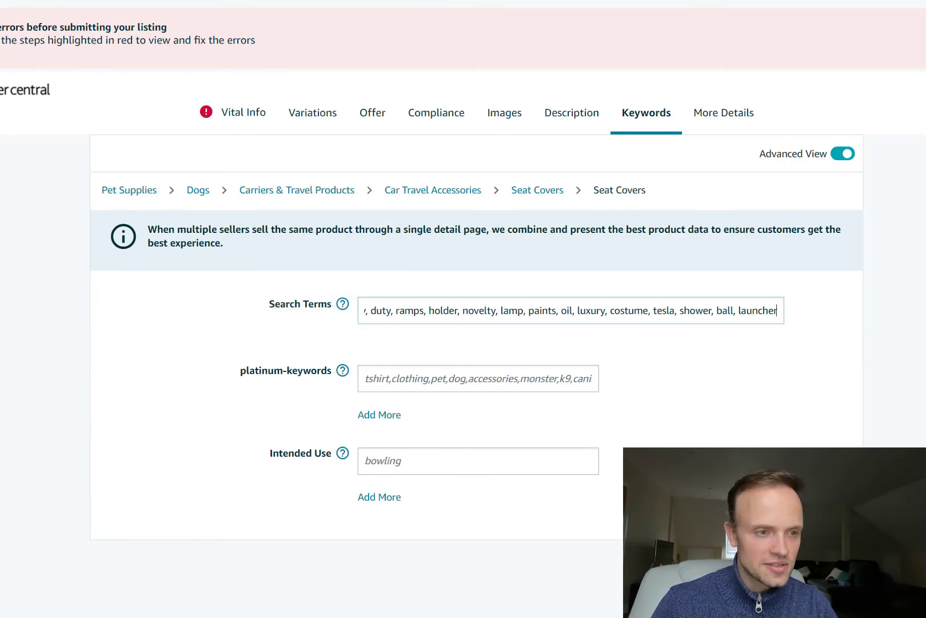
# Step: Set the package weight to 3 KG in the listing's additional details
pyautogui.click(738, 117)
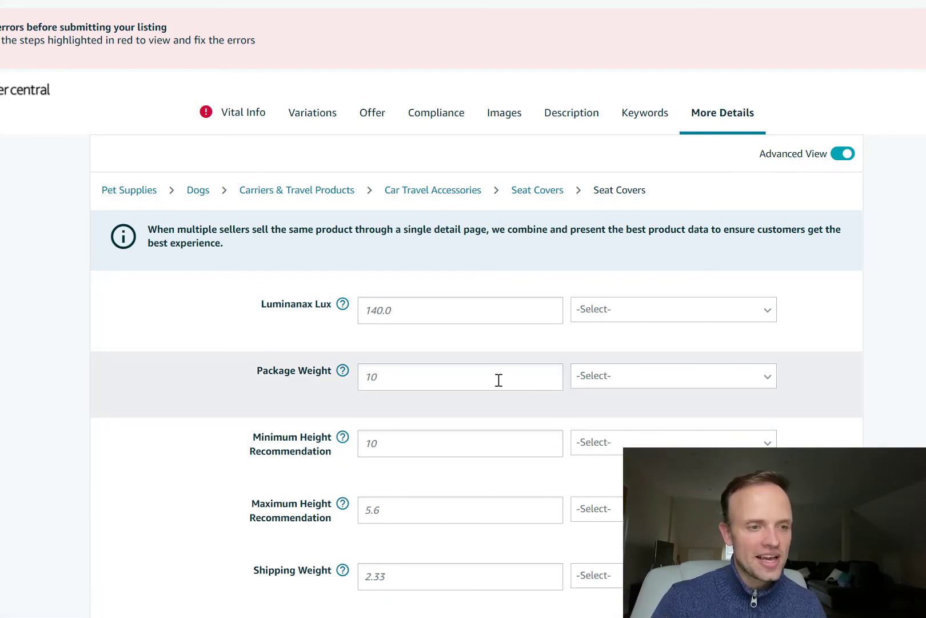
pyautogui.click(498, 379)
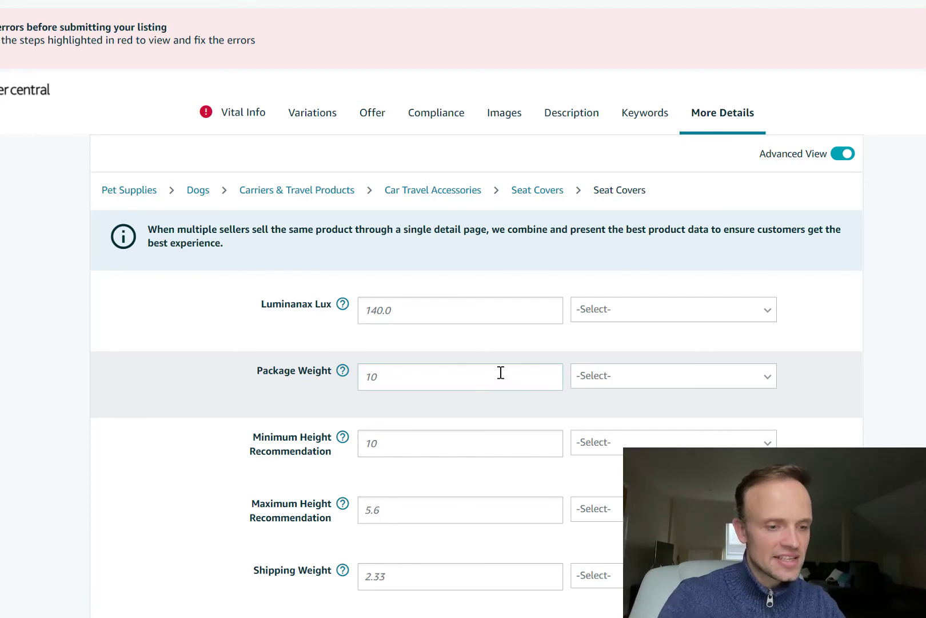
pyautogui.write('3')
pyautogui.click(661, 375)
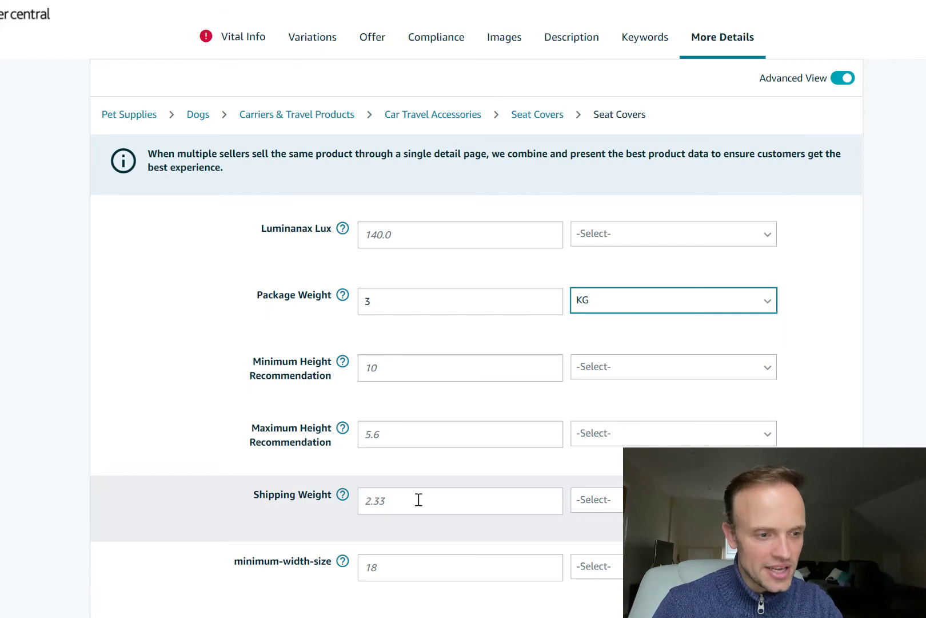
# Step: Look through the remaining additional detail fields, from shipping weight down to voltage, target audience and package quantity
pyautogui.scroll(-7, 419, 499)
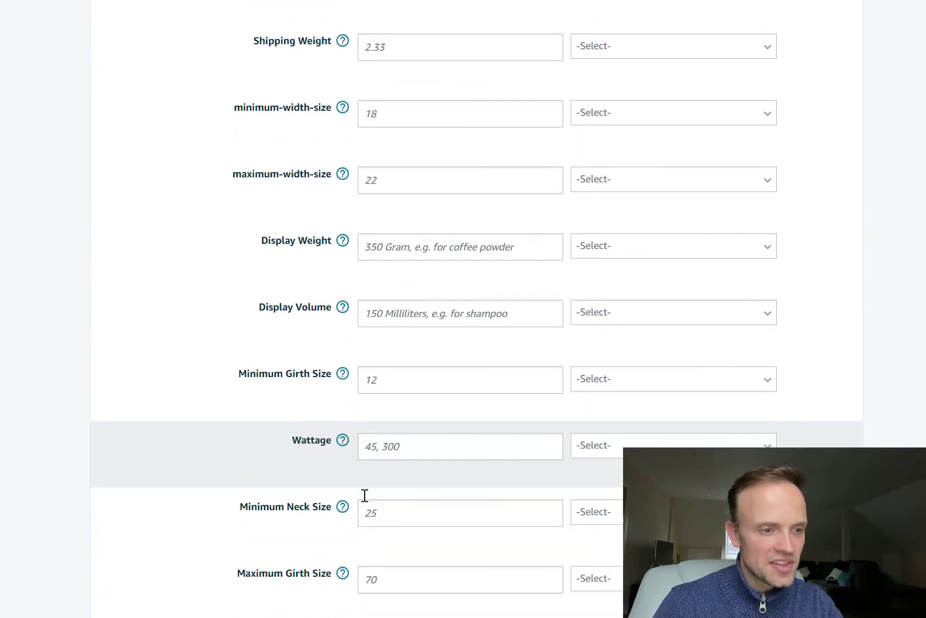
pyautogui.scroll(-5, 365, 495)
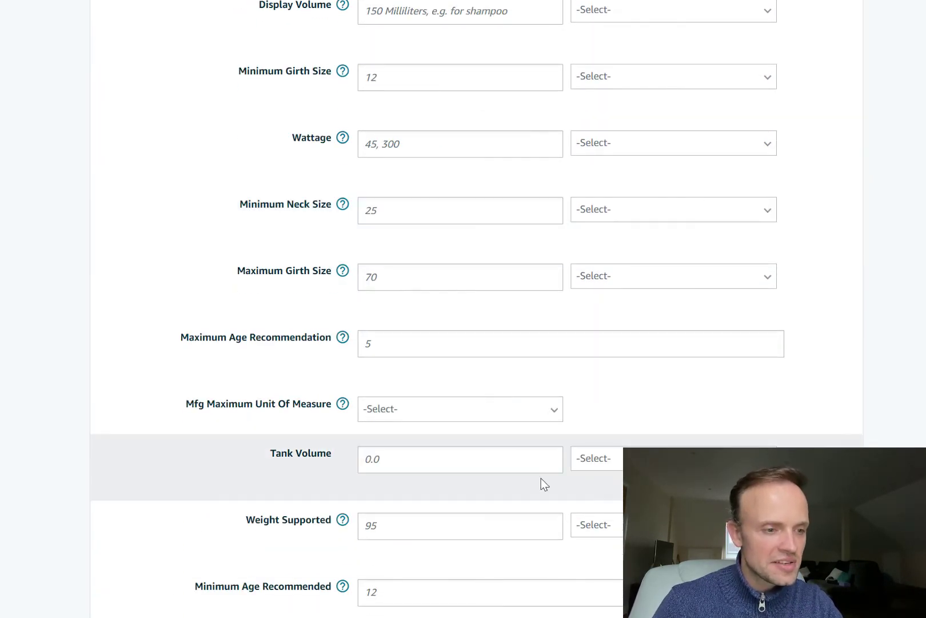
pyautogui.scroll(-8, 545, 483)
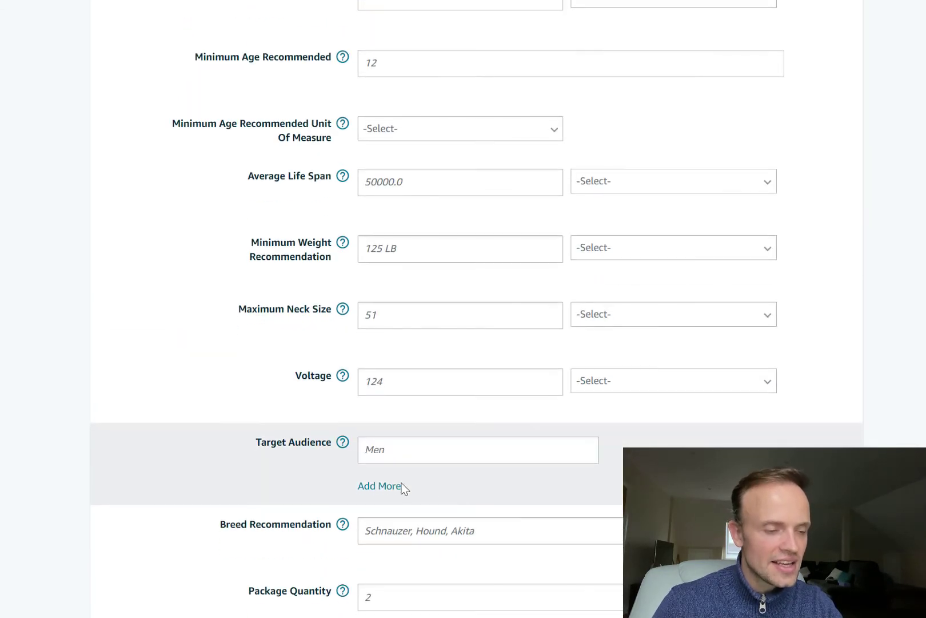
pyautogui.click(572, 373)
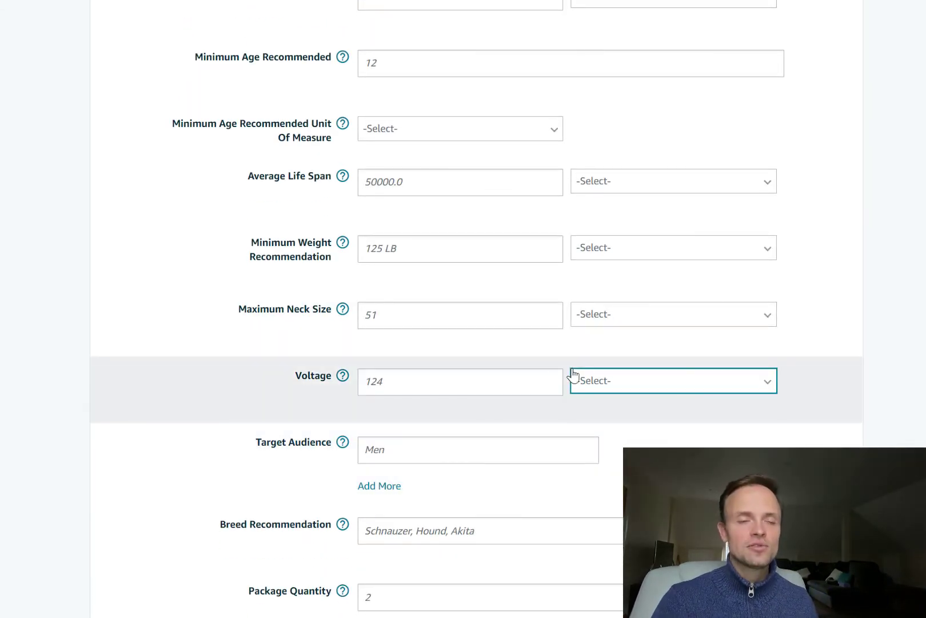